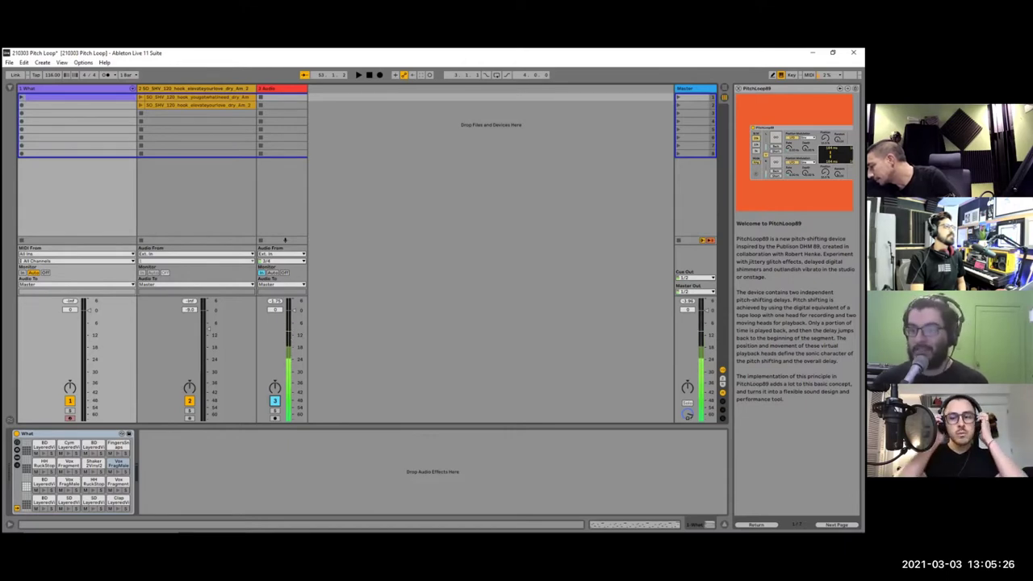
# Search the installed Packs for "pitch89" and load the PitchLoop89 device onto the What track
pyautogui.click(10, 89)
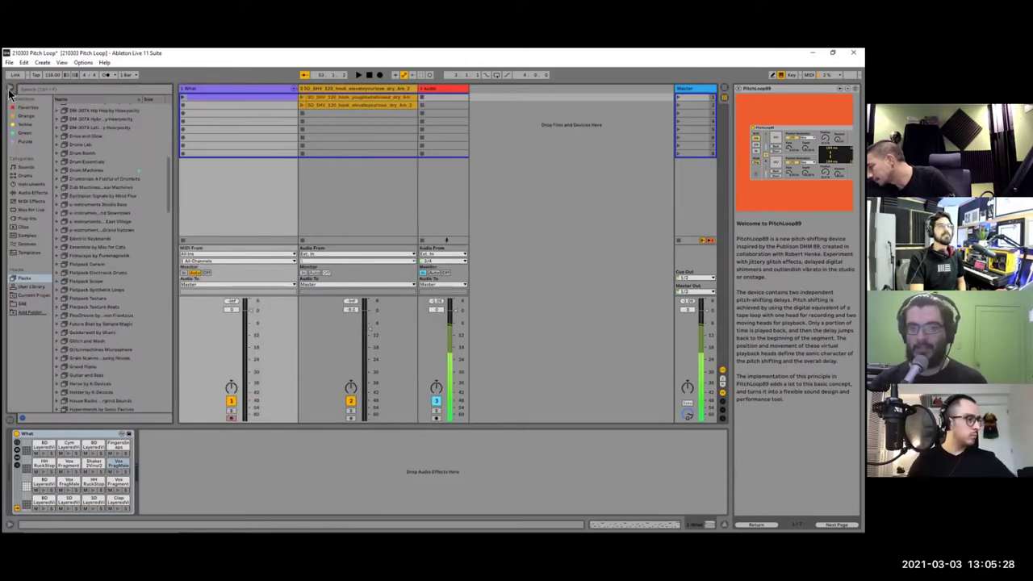
pyautogui.click(29, 279)
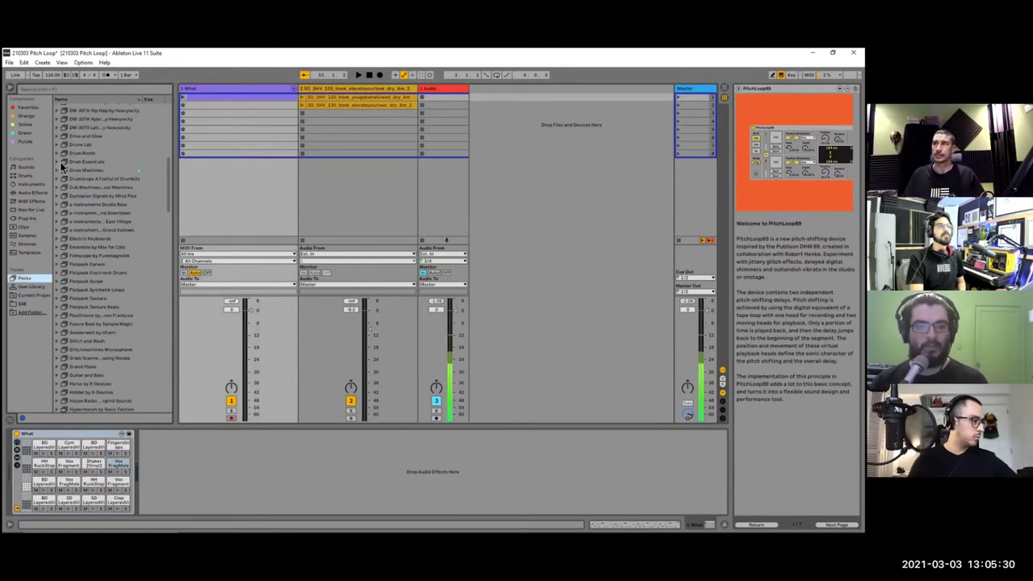
pyautogui.click(63, 86)
pyautogui.write('pitch')
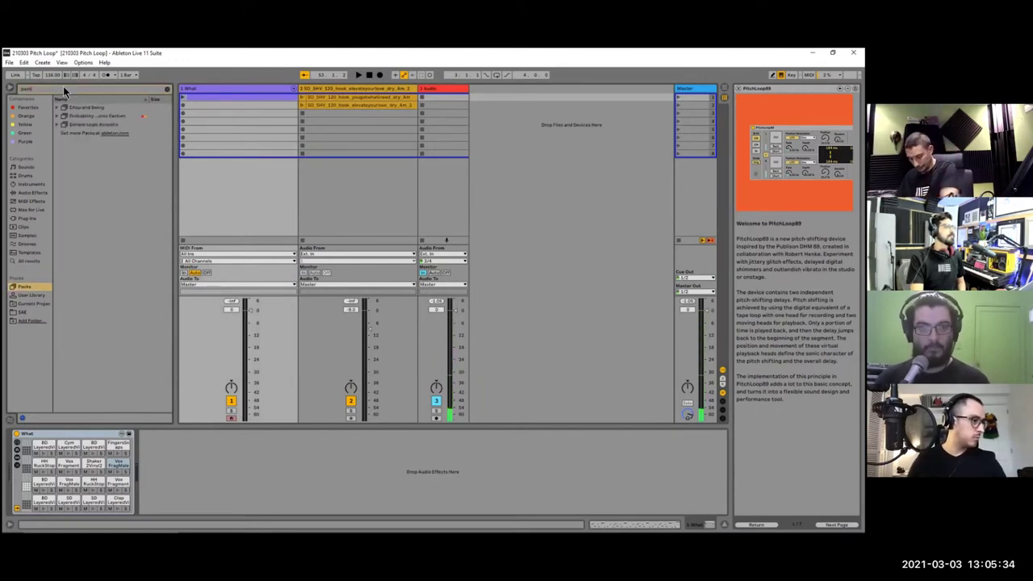
pyautogui.press('BackSpace')
pyautogui.press('BackSpace')
pyautogui.press('BackSpace')
pyautogui.write('pitchl89')
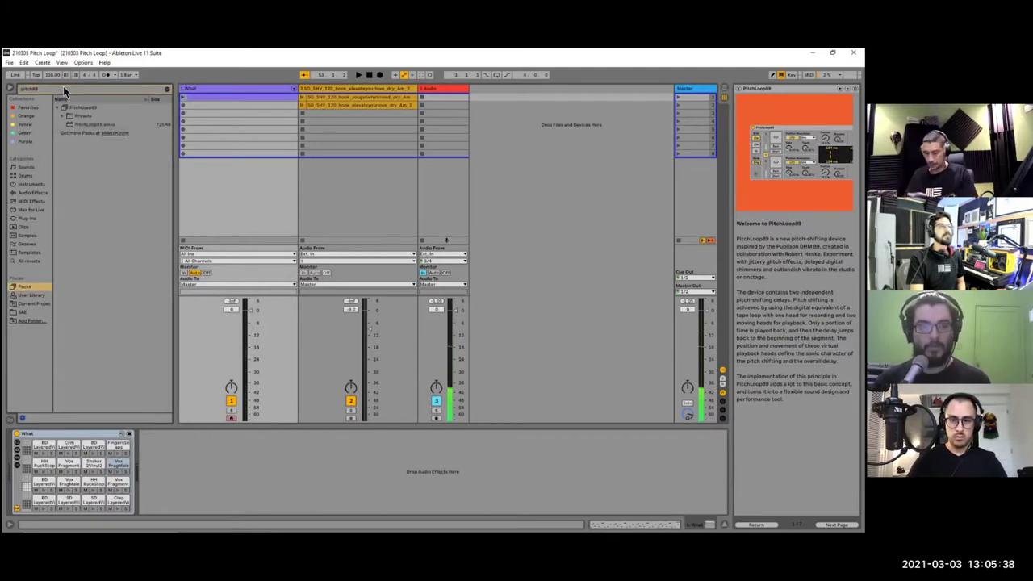
pyautogui.click(92, 125)
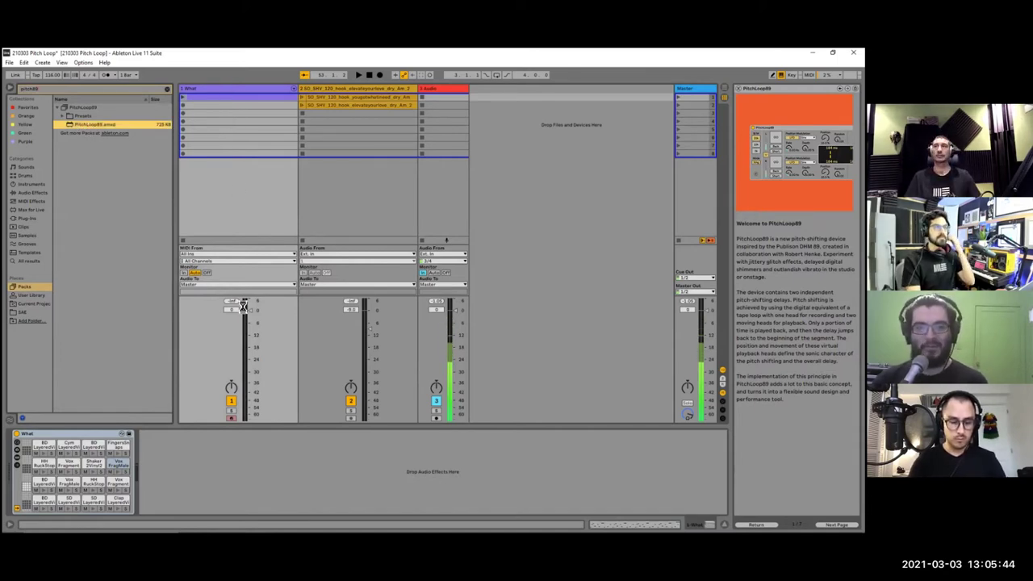
pyautogui.press('Return')
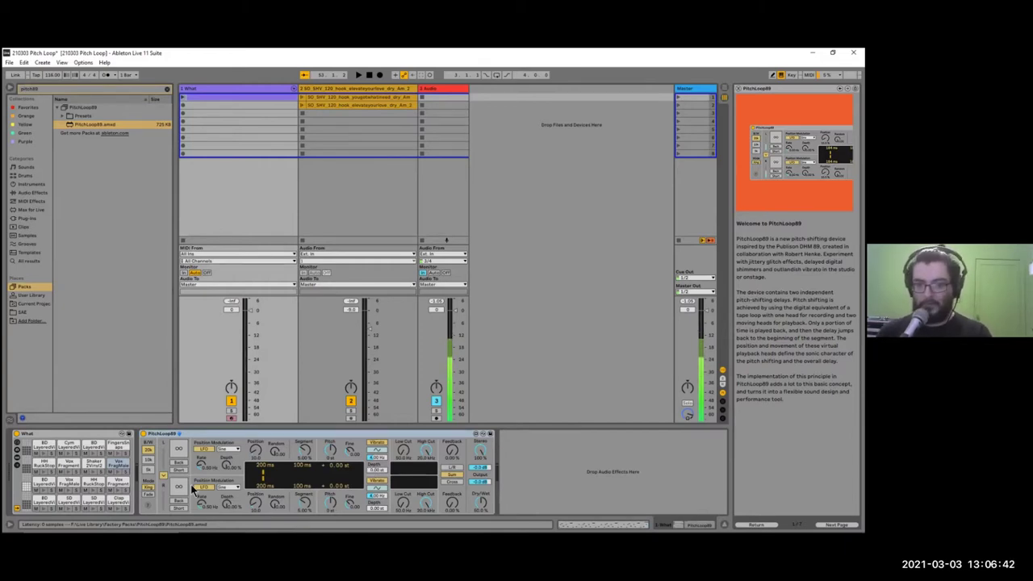
# Open PitchLoop89's online documentation and read through its functions down to the Historical Background section
pyautogui.click(207, 434)
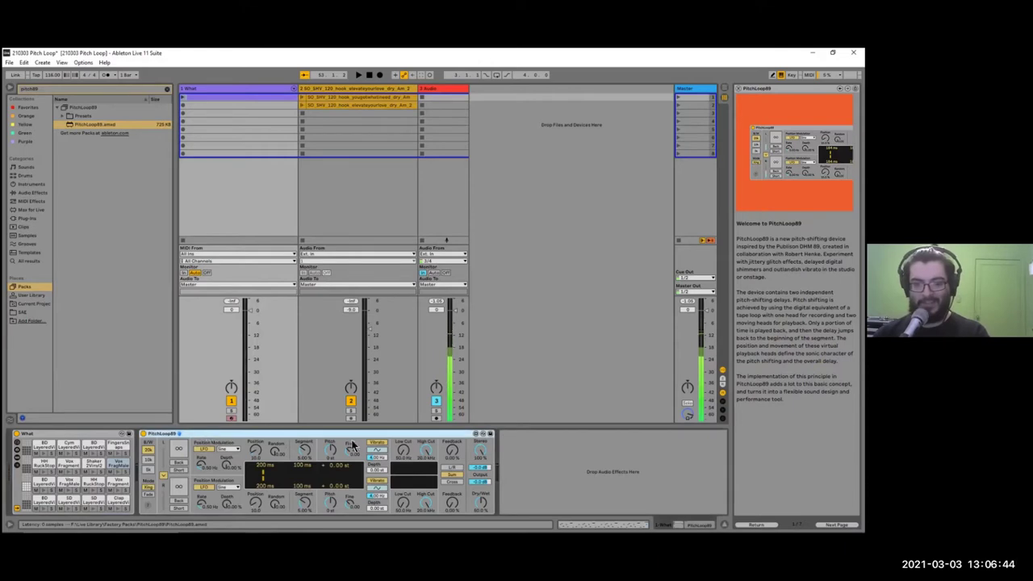
pyautogui.click(148, 505)
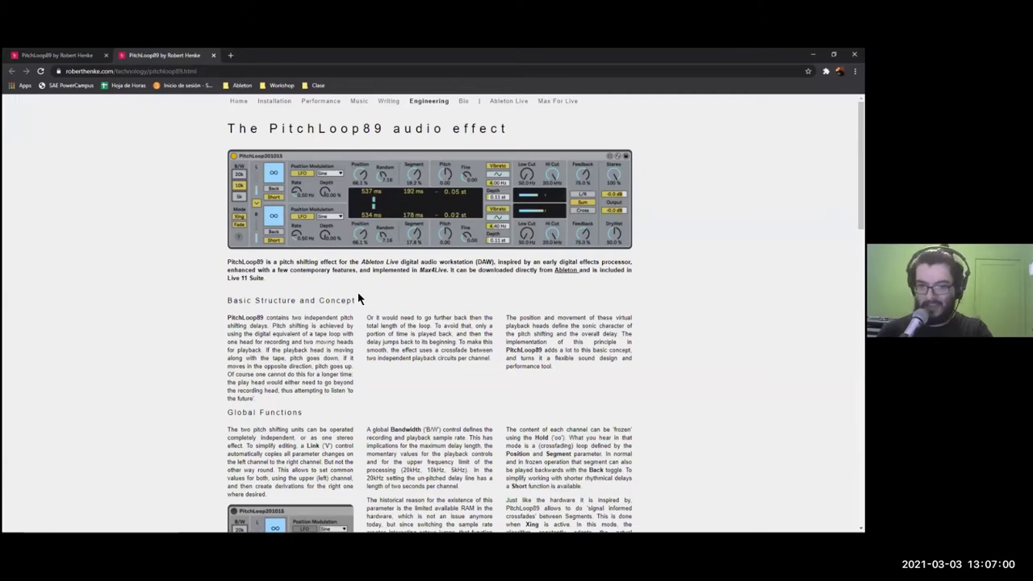
pyautogui.scroll(-2, 424, 341)
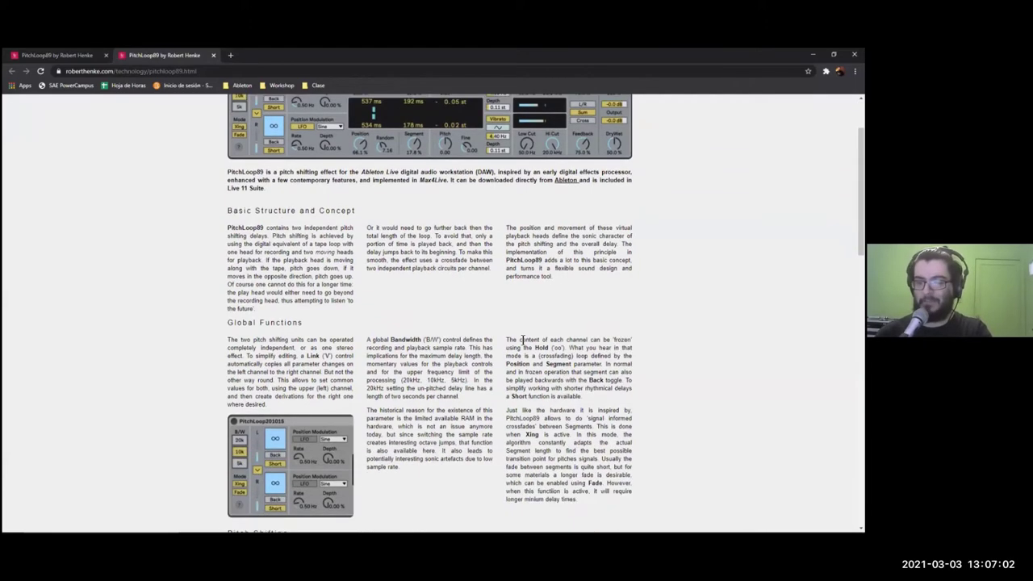
pyautogui.scroll(-5, 474, 347)
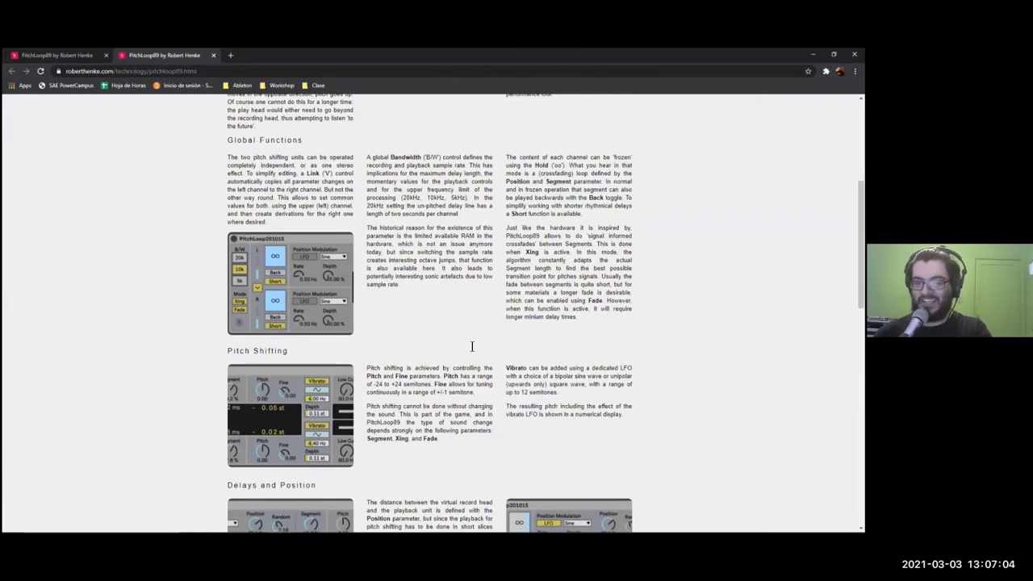
pyautogui.scroll(-8, 473, 347)
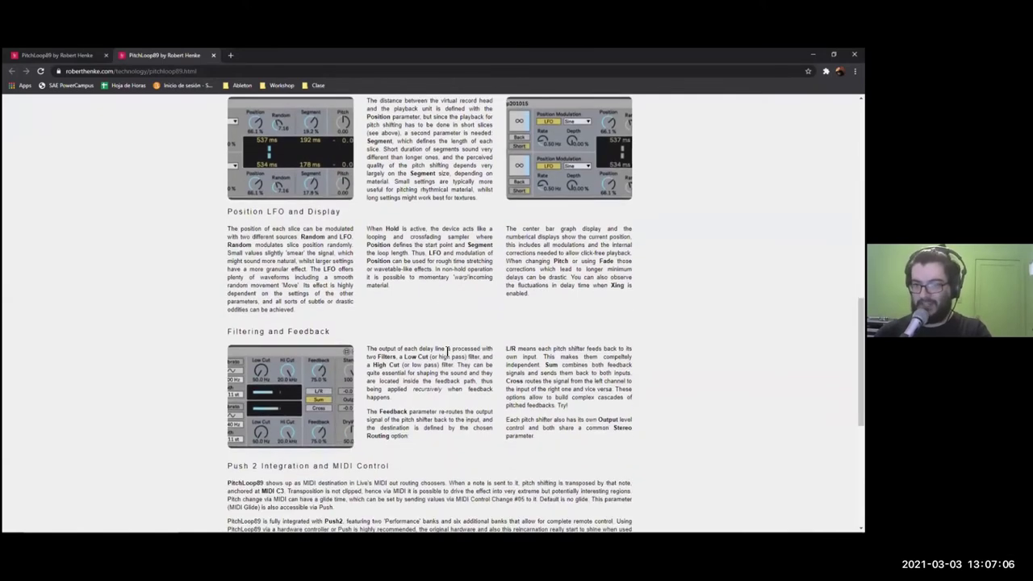
pyautogui.scroll(-6, 447, 350)
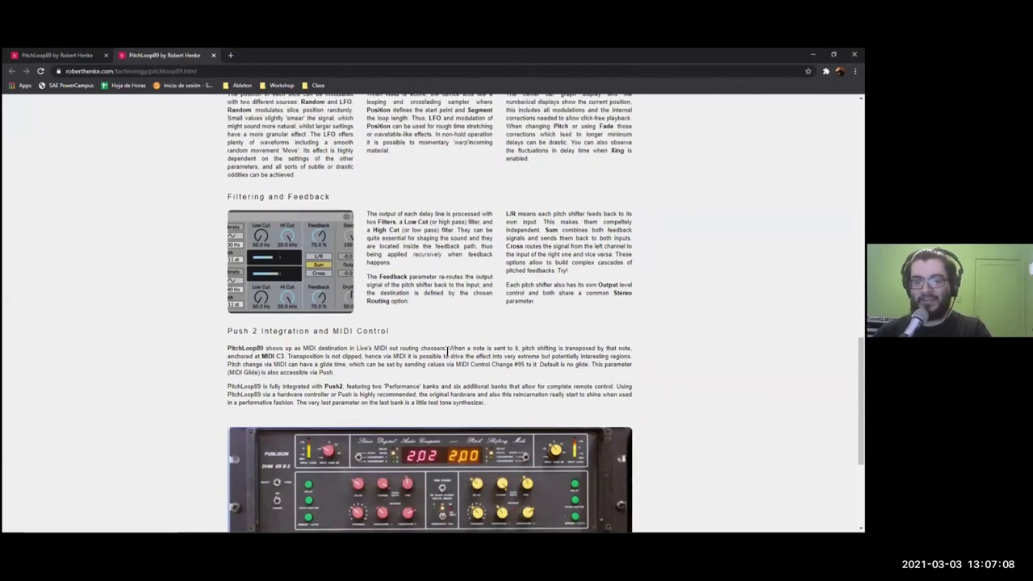
pyautogui.scroll(-2, 481, 364)
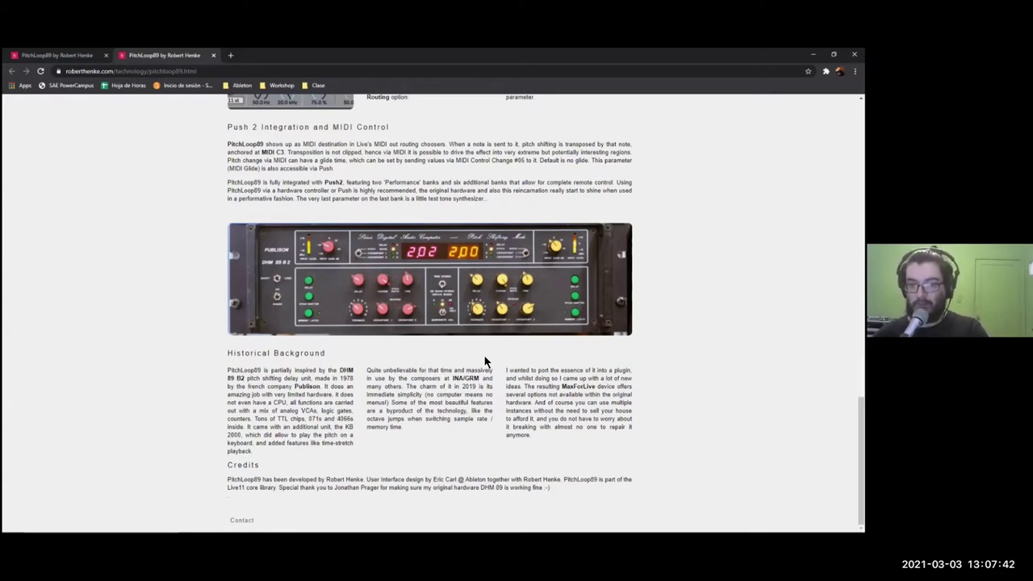
pyautogui.doubleClick(281, 402)
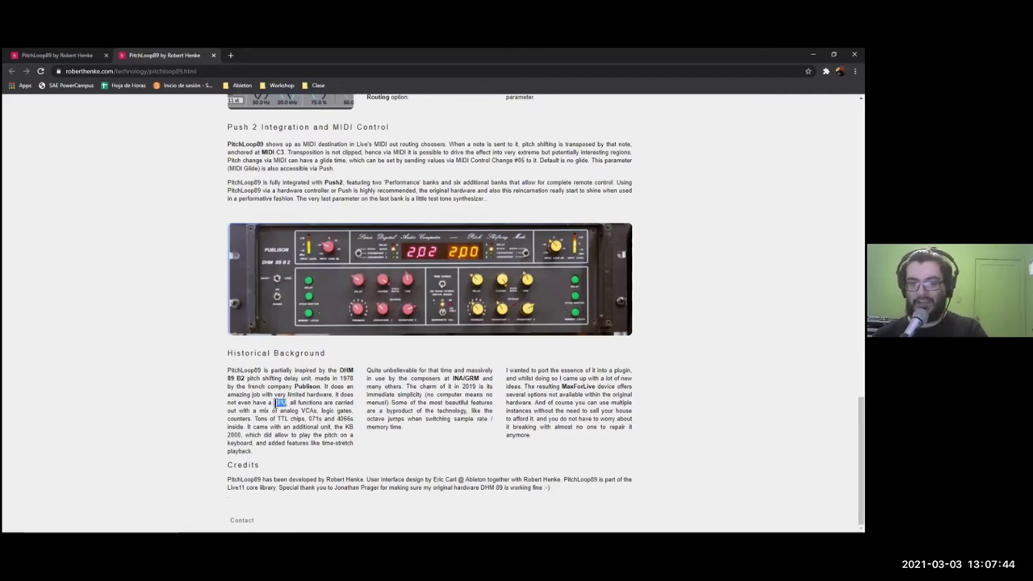
pyautogui.click(281, 404)
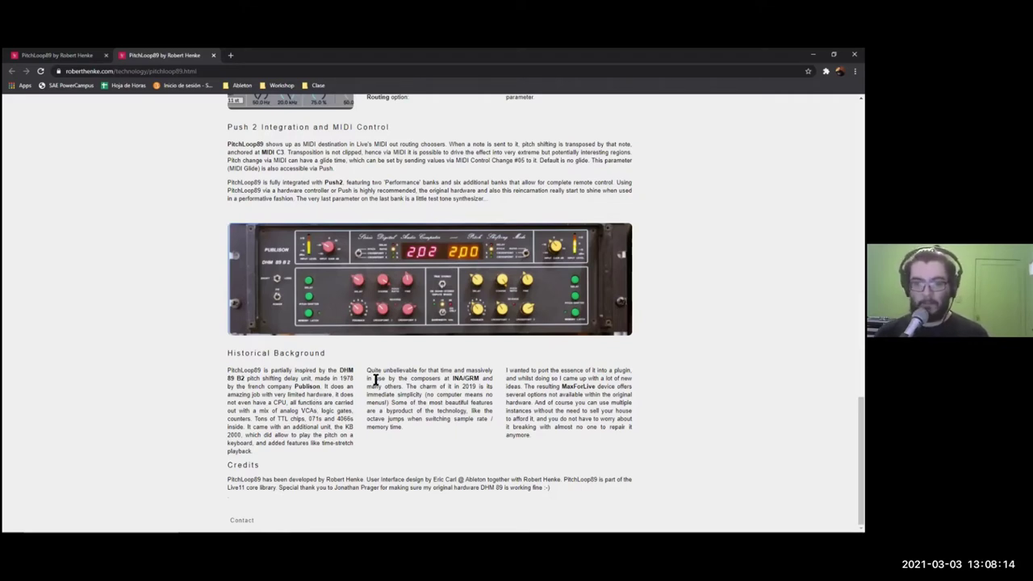
# Switch back to Ableton Live, hide the content browser and select the PitchLoop89 device
pyautogui.hotkey('alt', 'Tab')
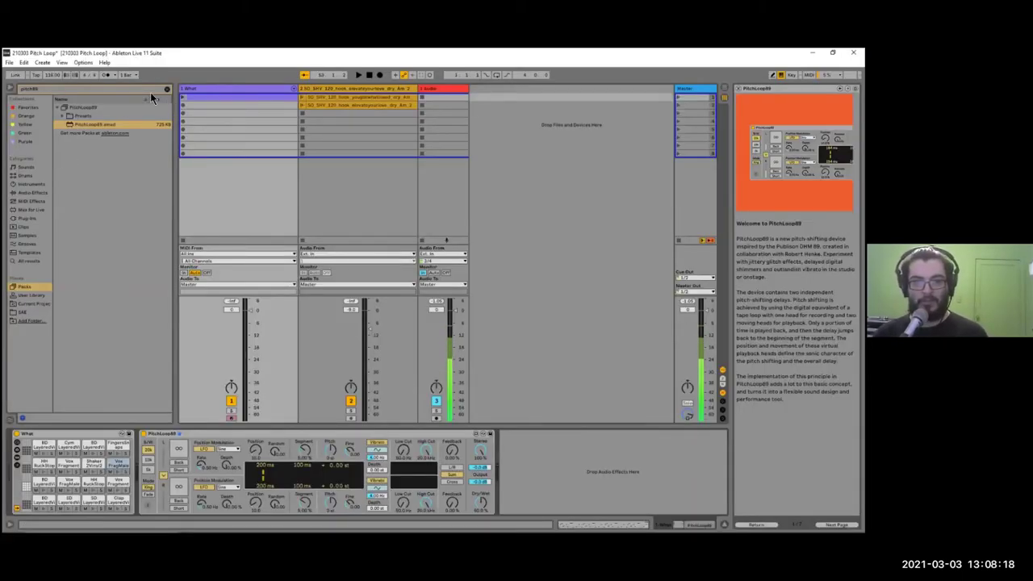
pyautogui.click(10, 90)
pyautogui.click(174, 437)
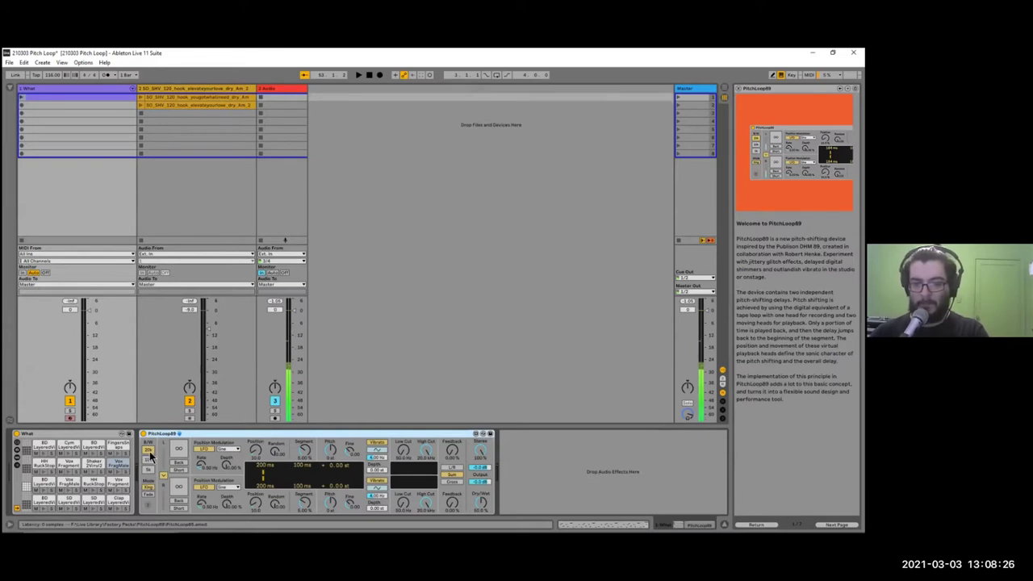
pyautogui.click(148, 459)
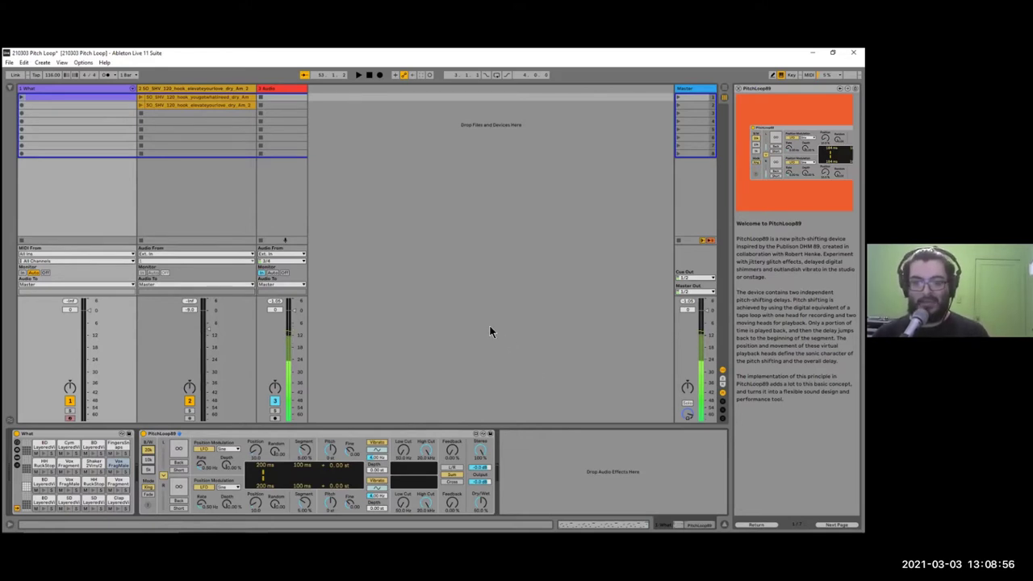
# Switch to VoiceMeeter to inspect the audio routing, and return to Ableton Live's Session View
pyautogui.hotkey('alt', 'Tab')
pyautogui.press('Tab')
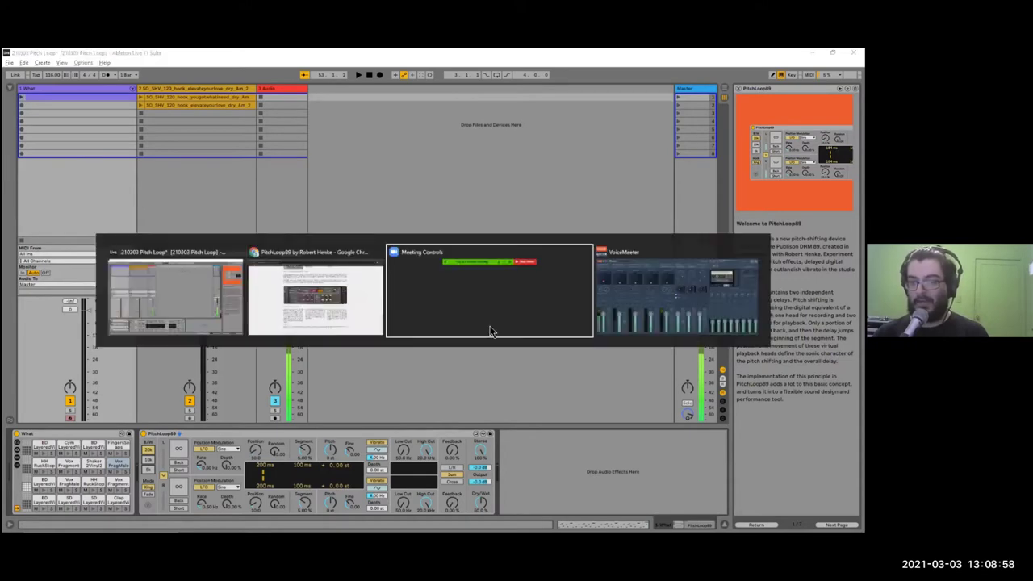
pyautogui.press('Tab')
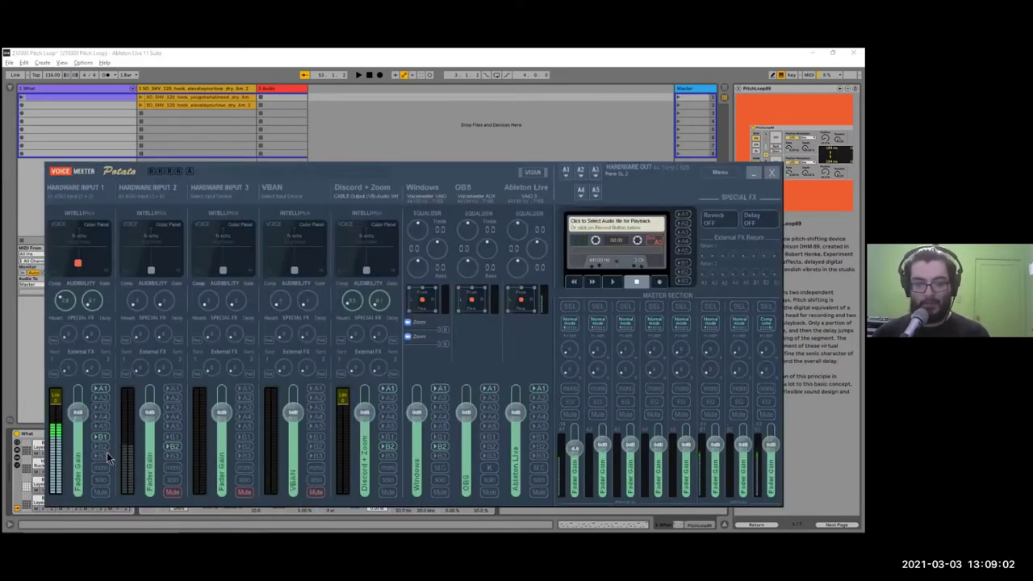
pyautogui.click(389, 145)
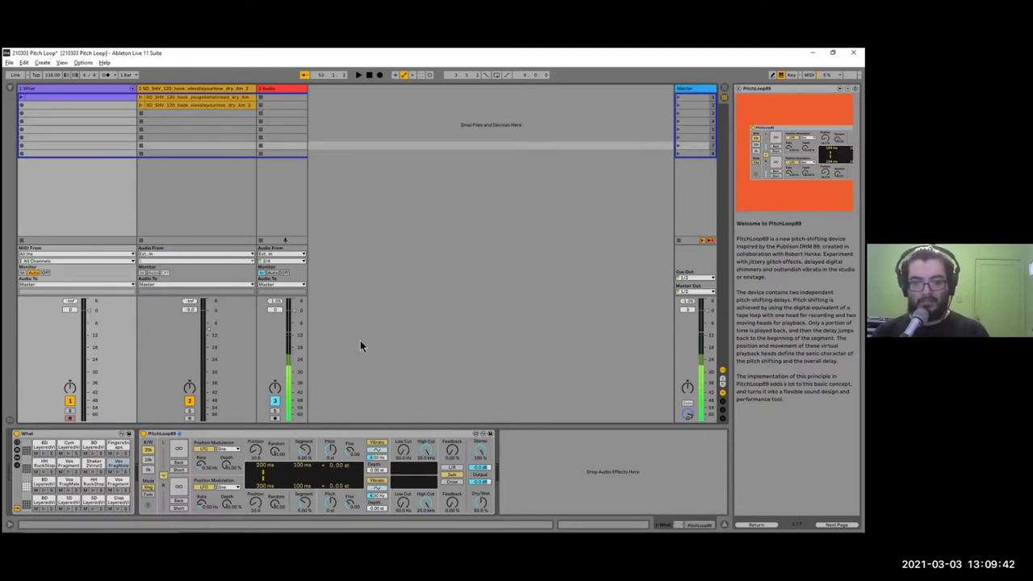
# Play the What track's first clip with PitchLoop89 enabled and lower its bandwidth to 10k and 5k, ending with playback stopped
pyautogui.click(22, 97)
pyautogui.click(693, 344)
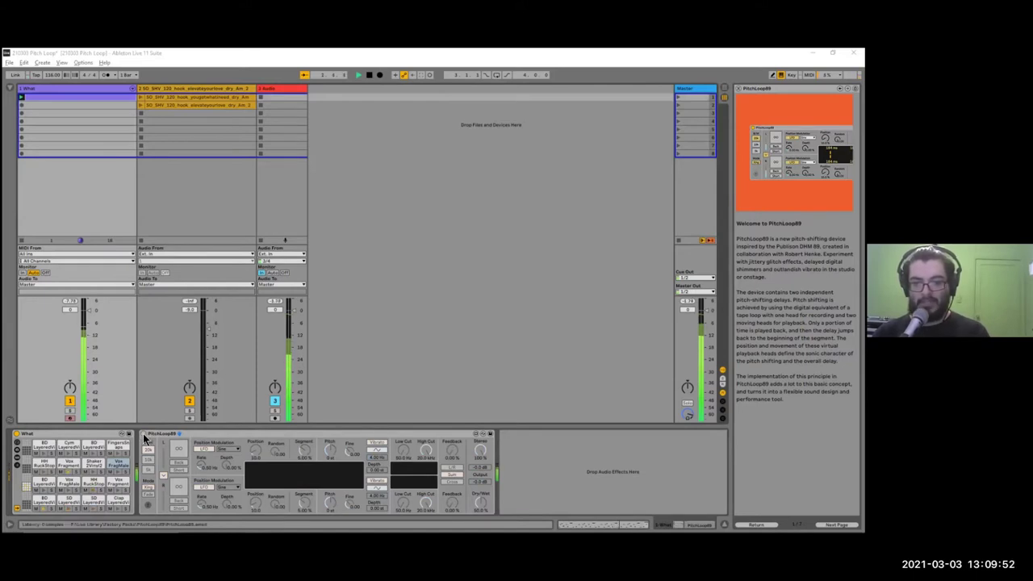
pyautogui.click(146, 439)
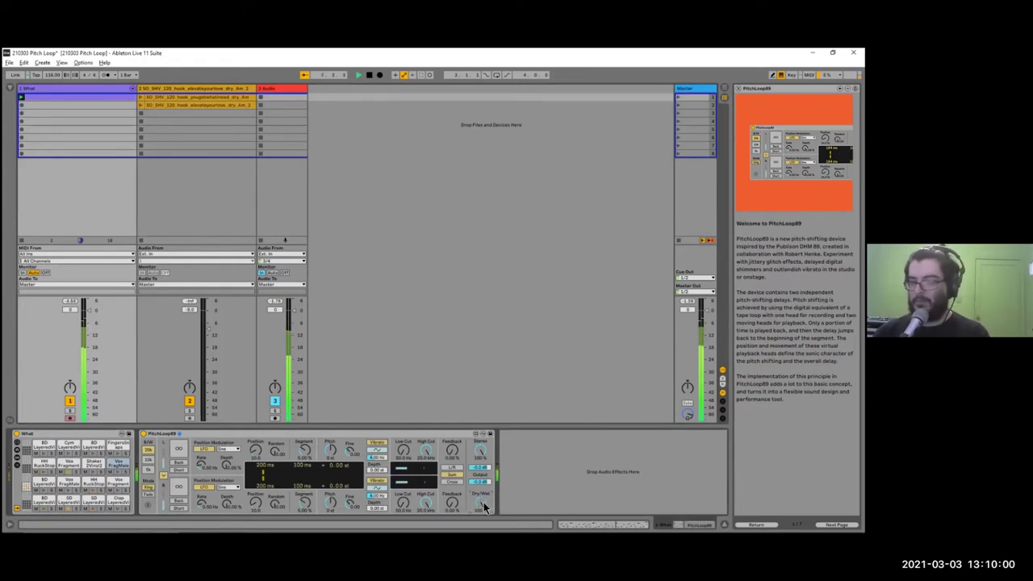
pyautogui.click(149, 460)
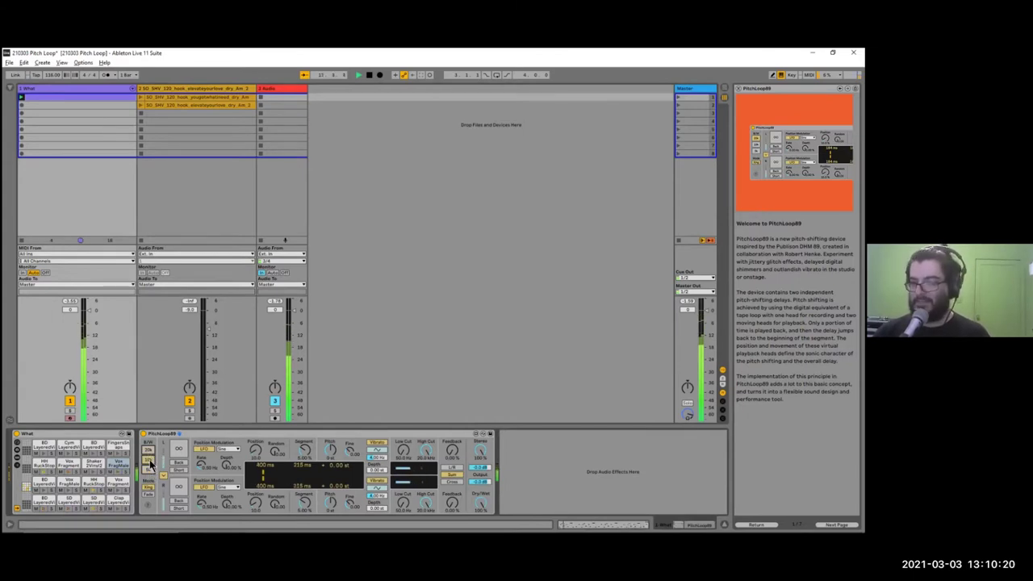
pyautogui.press('space')
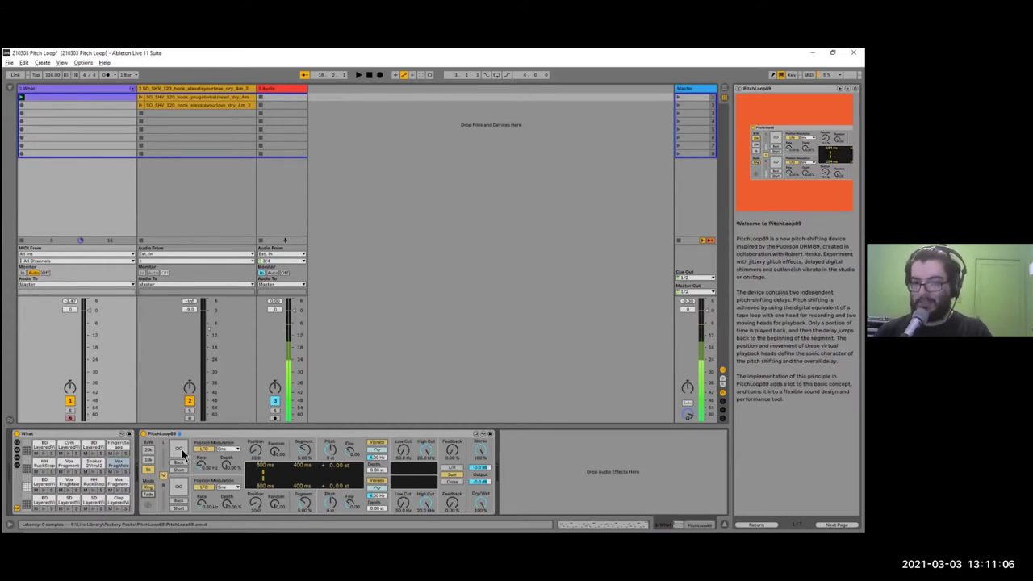
# Freeze both PitchLoop89 channels with Hold during playback, stop the transport and raise the loop's Position to about 12.4%
pyautogui.press('space')
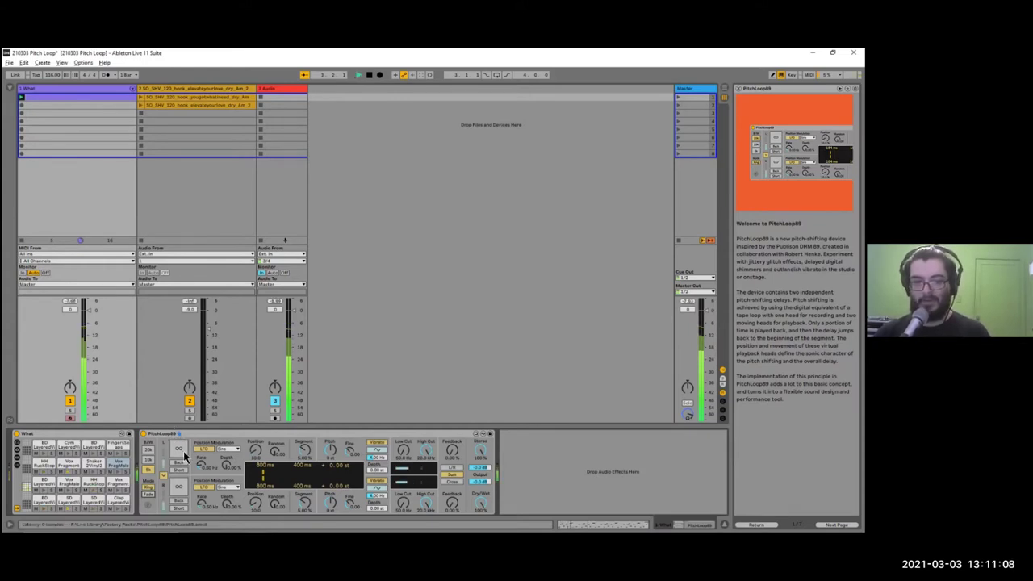
pyautogui.click(179, 451)
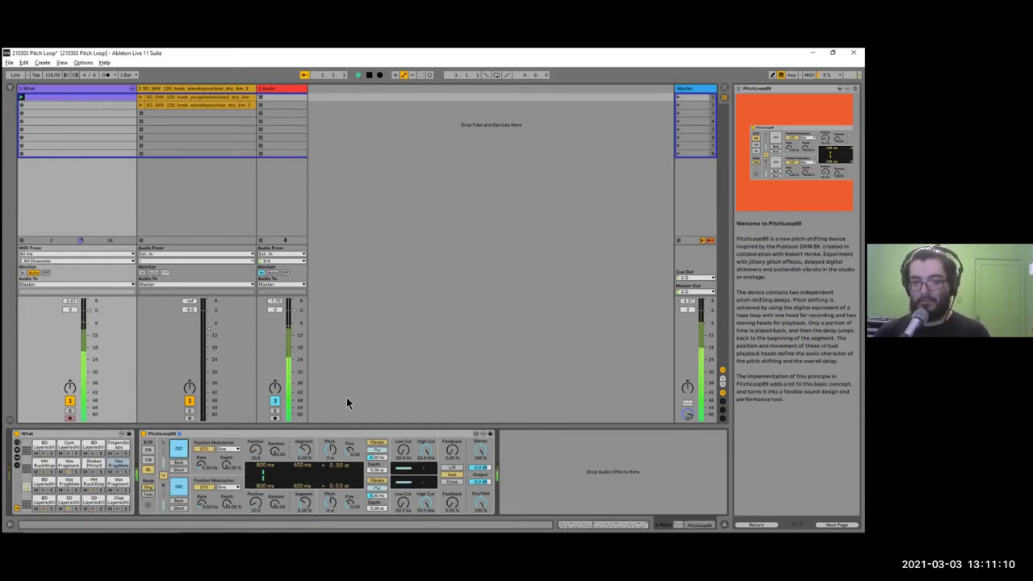
pyautogui.press('space')
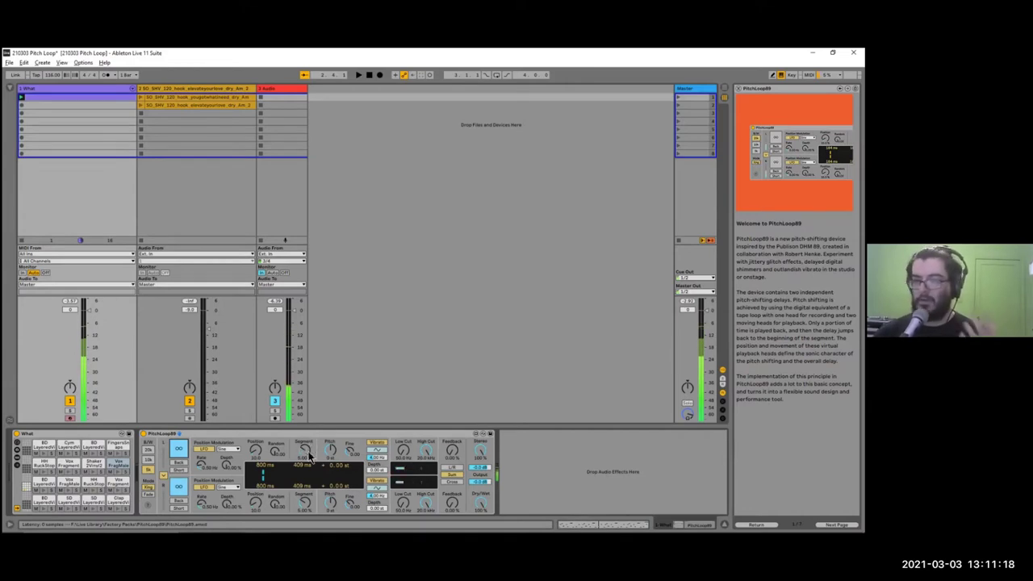
pyautogui.moveTo(258, 470)
pyautogui.mouseDown()
pyautogui.moveTo(291, 477)
pyautogui.moveTo(271, 476)
pyautogui.mouseUp()
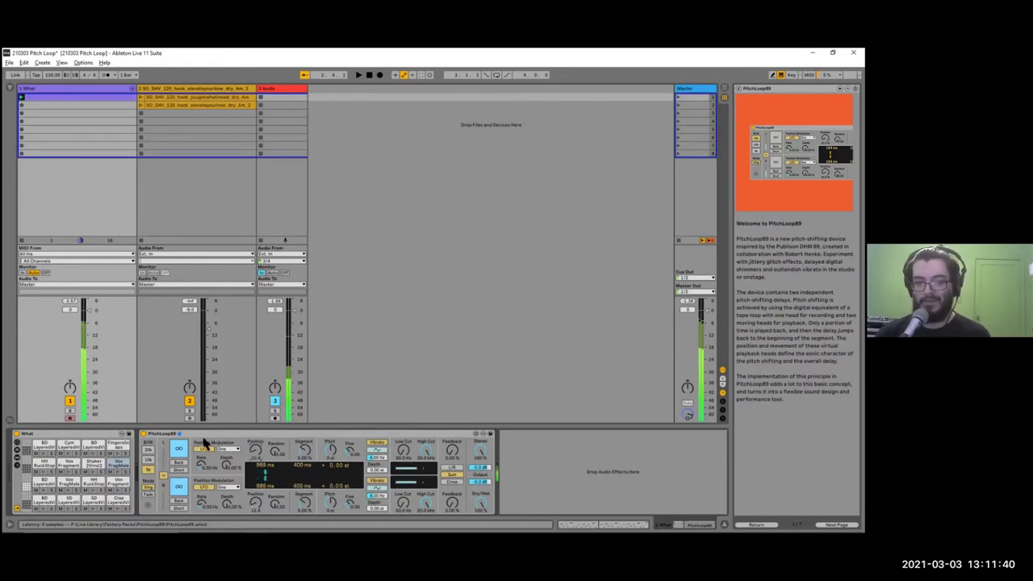
# Turn off Hold in PitchLoop89 and play the clip with the Back reverse mode enabled on both channels
pyautogui.click(181, 450)
pyautogui.press('space')
pyautogui.press('space')
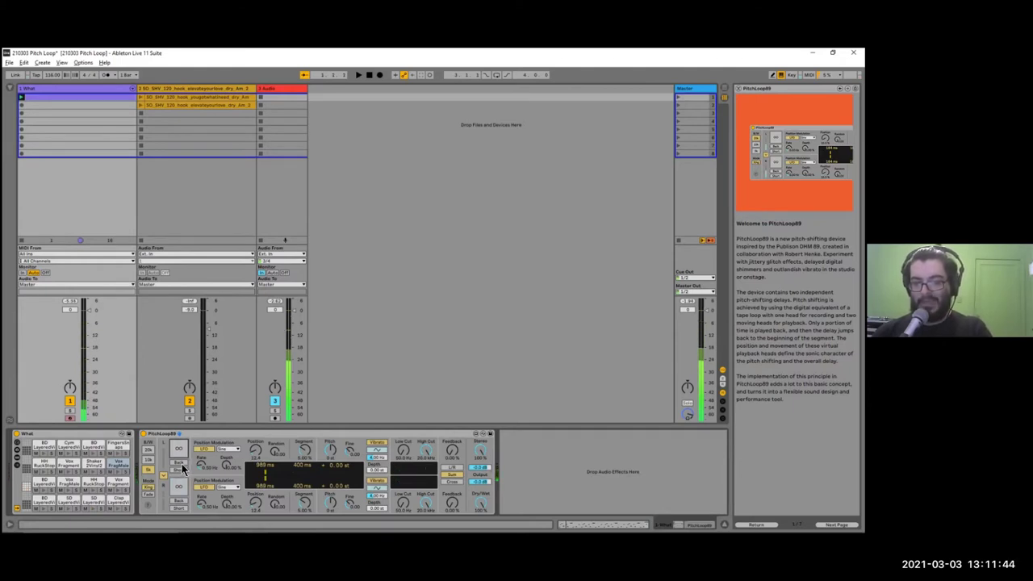
pyautogui.click(180, 463)
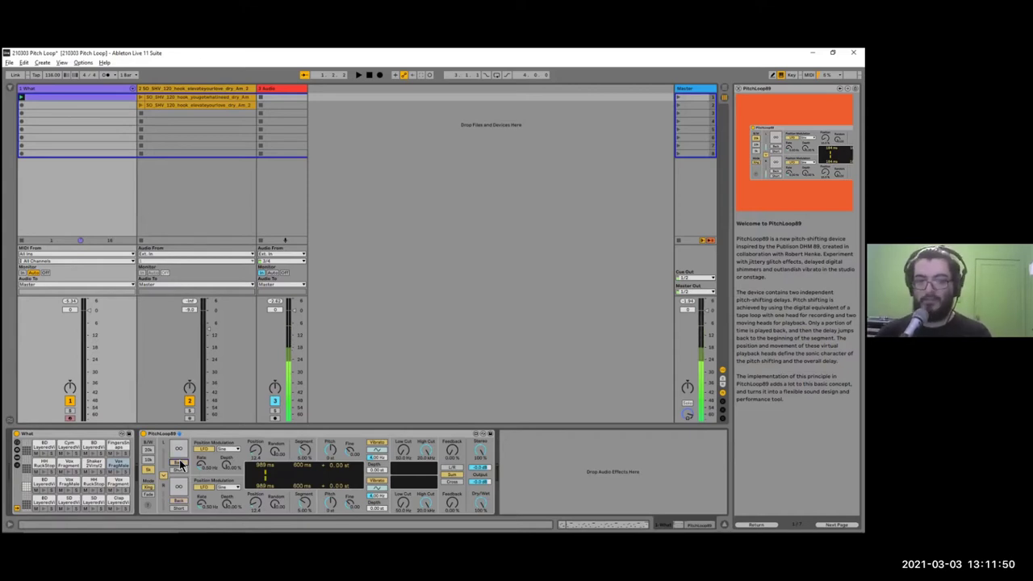
pyautogui.press('space')
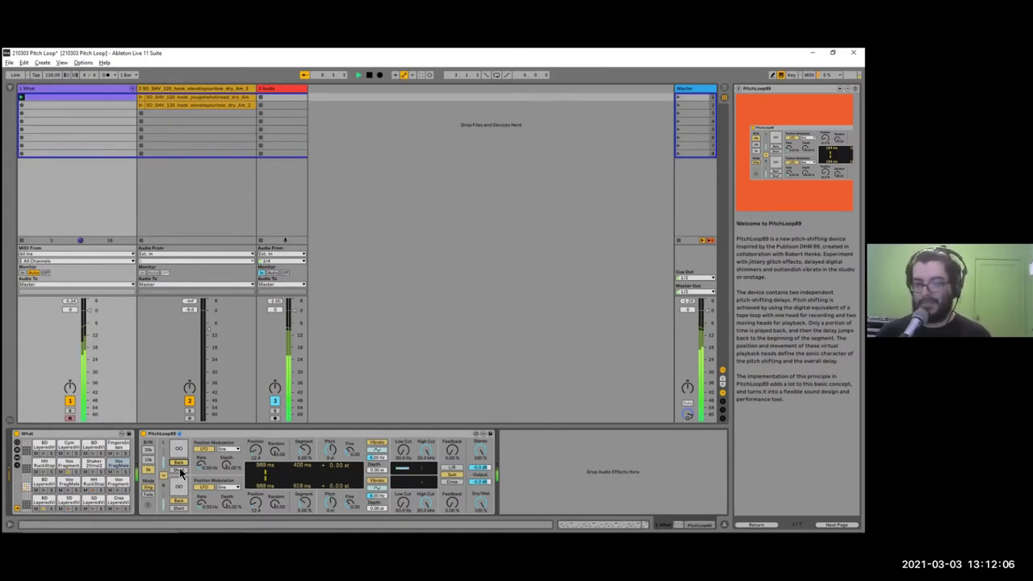
# Try PitchLoop89's Short mode while raising Position to about 17%, and turn Short off again
pyautogui.click(181, 471)
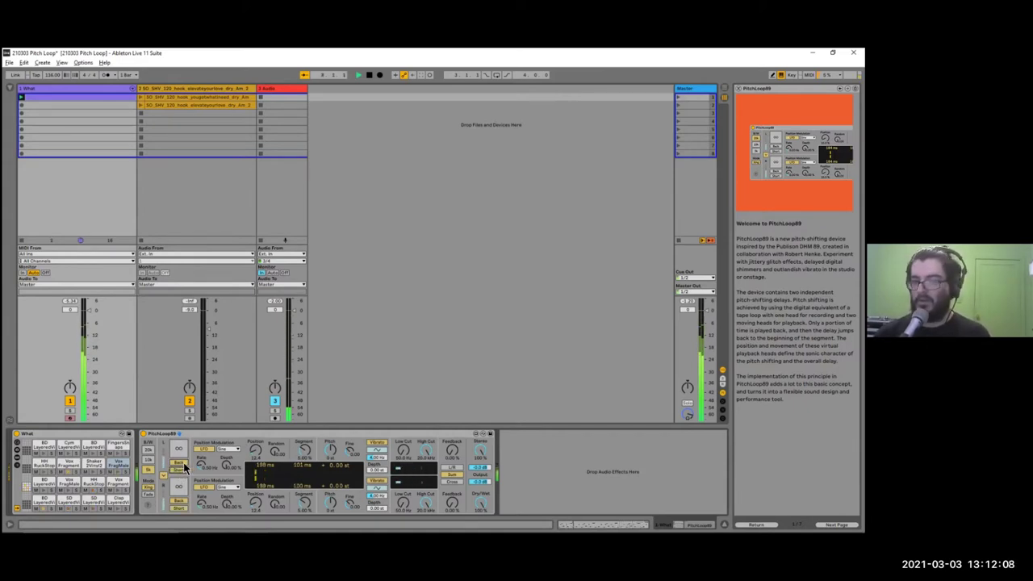
pyautogui.moveTo(255, 452)
pyautogui.mouseDown()
pyautogui.moveTo(255, 406)
pyautogui.moveTo(255, 436)
pyautogui.mouseUp()
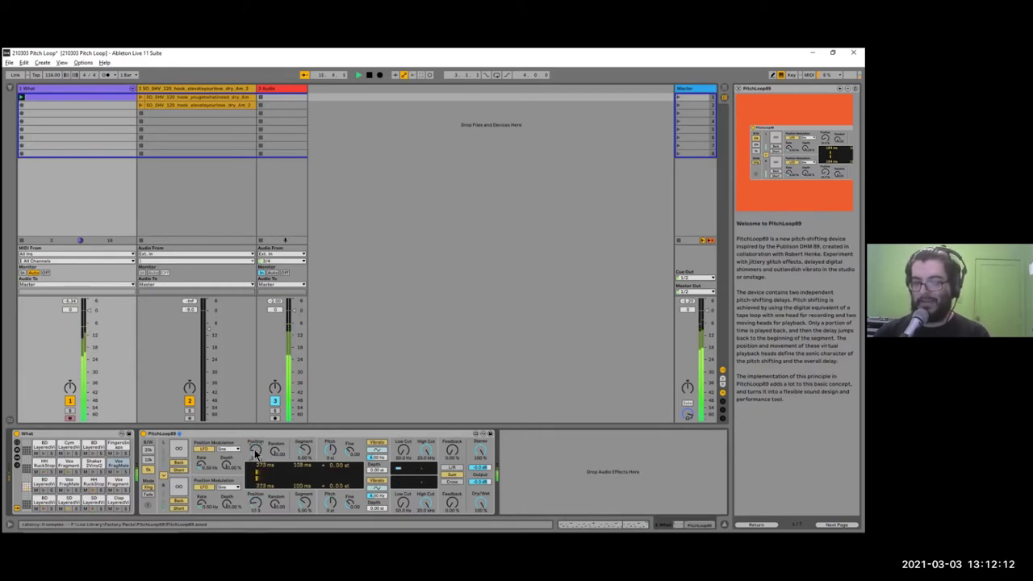
pyautogui.click(181, 470)
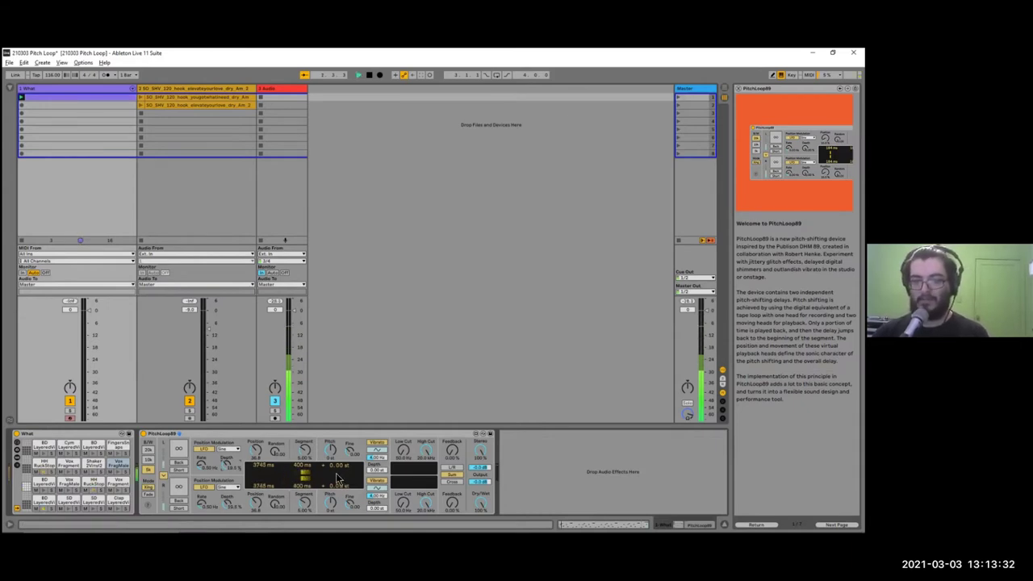
# Play the What track's clip while raising PitchLoop89's position modulation Depth to about 36% and shortening Segment to 2.32%, and stop playback
pyautogui.press('space')
pyautogui.press('space')
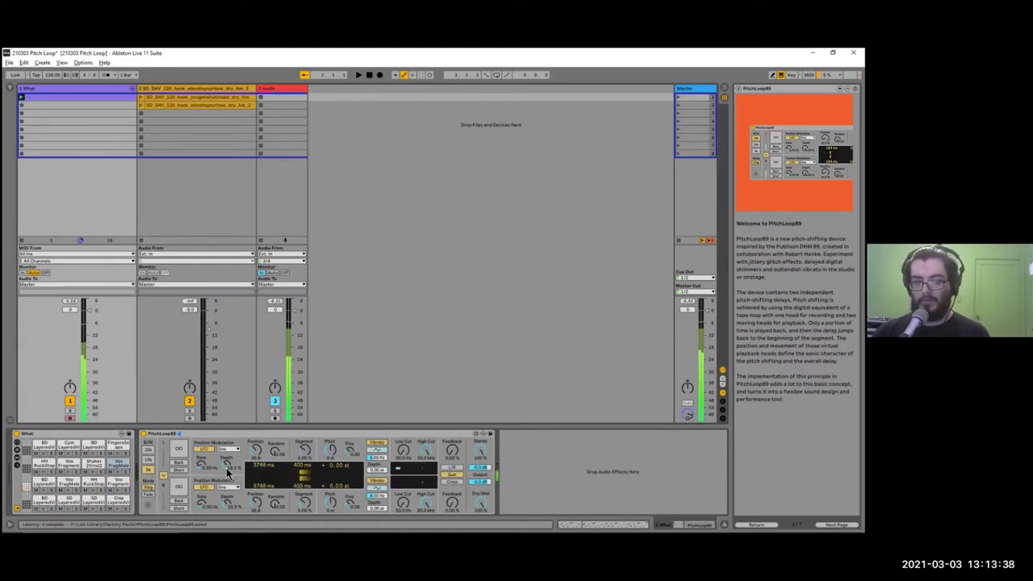
pyautogui.moveTo(227, 464); pyautogui.dragTo(227, 449)
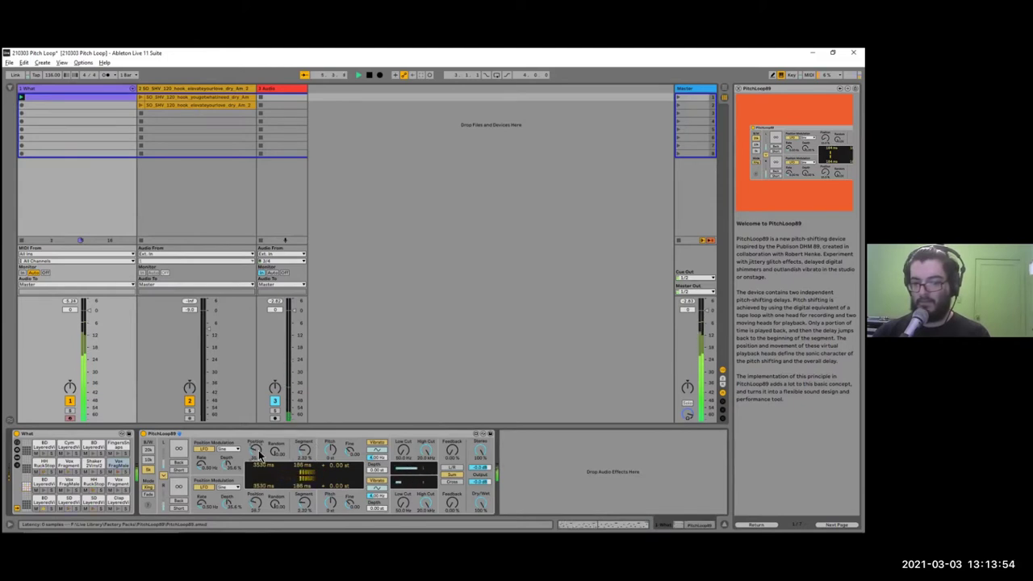
pyautogui.press('space')
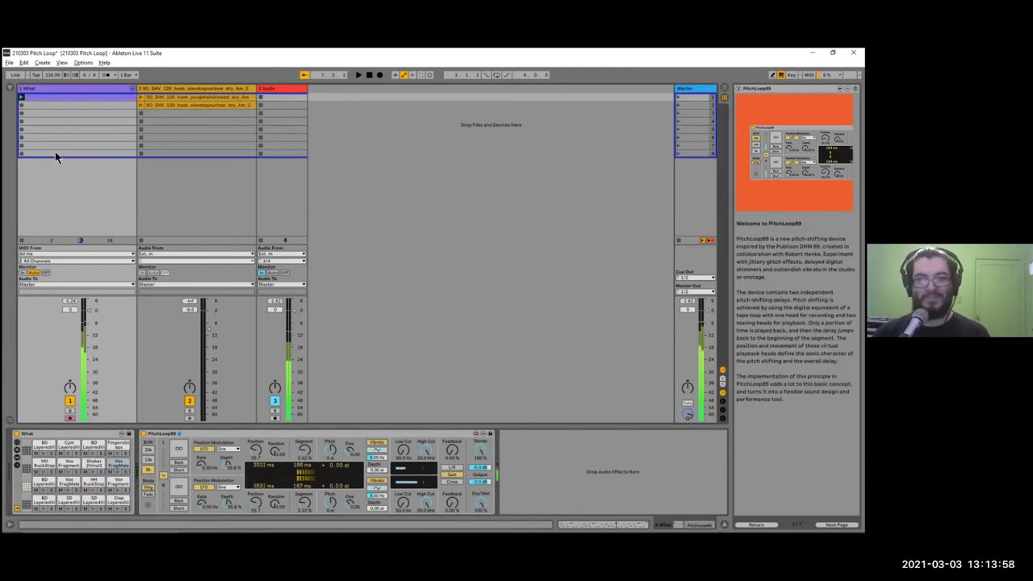
# Glance at the What clip's notes, return to the device chain and lower PitchLoop89's position modulation Depth to 0% with the transport stopped
pyautogui.hotkey('shift', 'Tab')
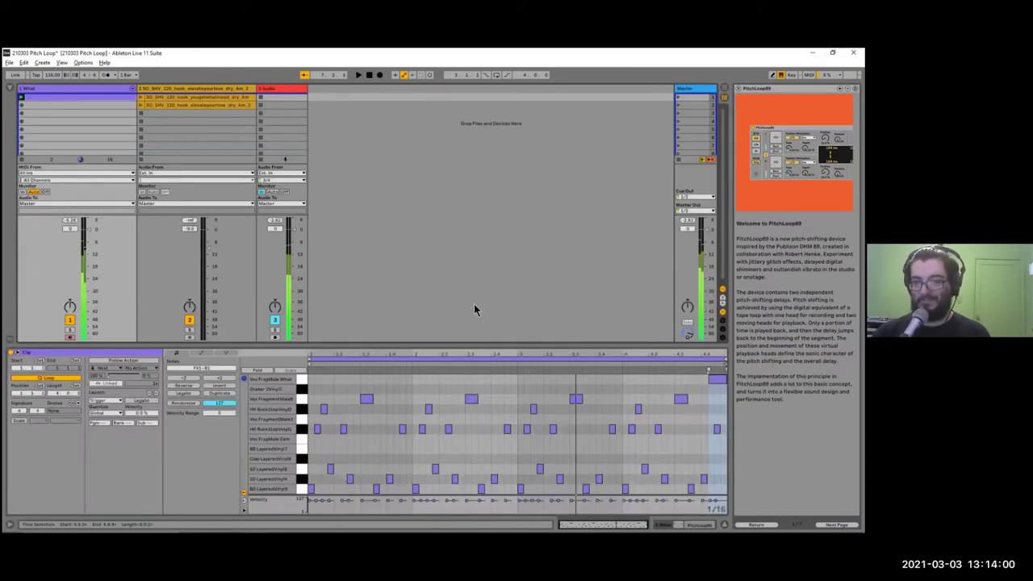
pyautogui.hotkey('shift', 'Tab')
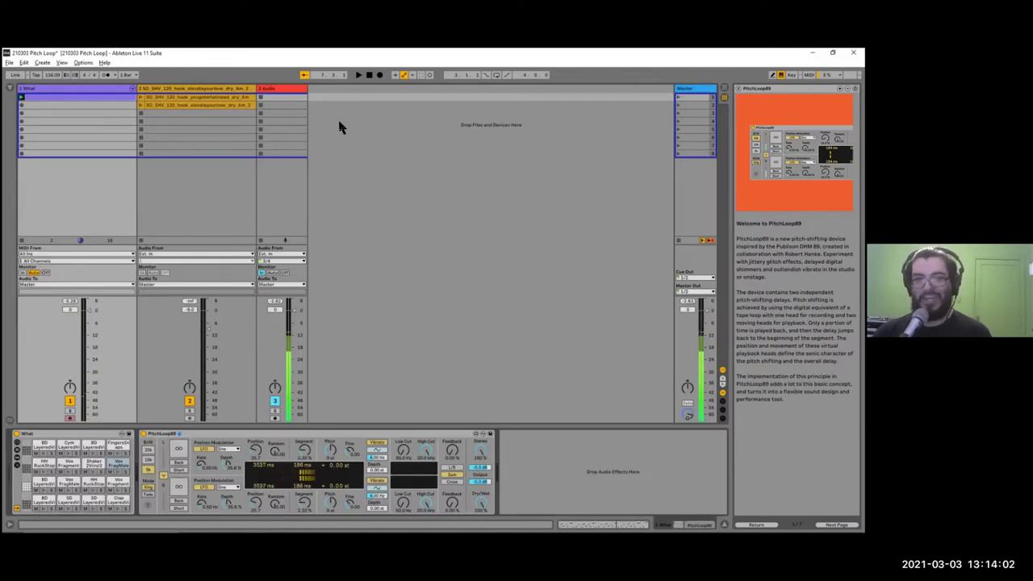
pyautogui.click(369, 75)
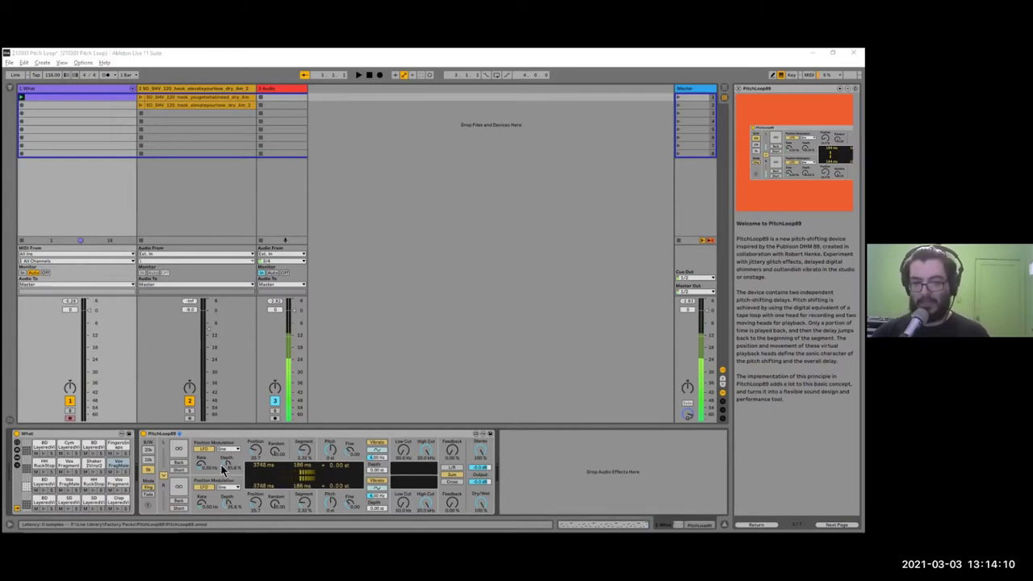
pyautogui.moveTo(224, 467); pyautogui.dragTo(224, 510)
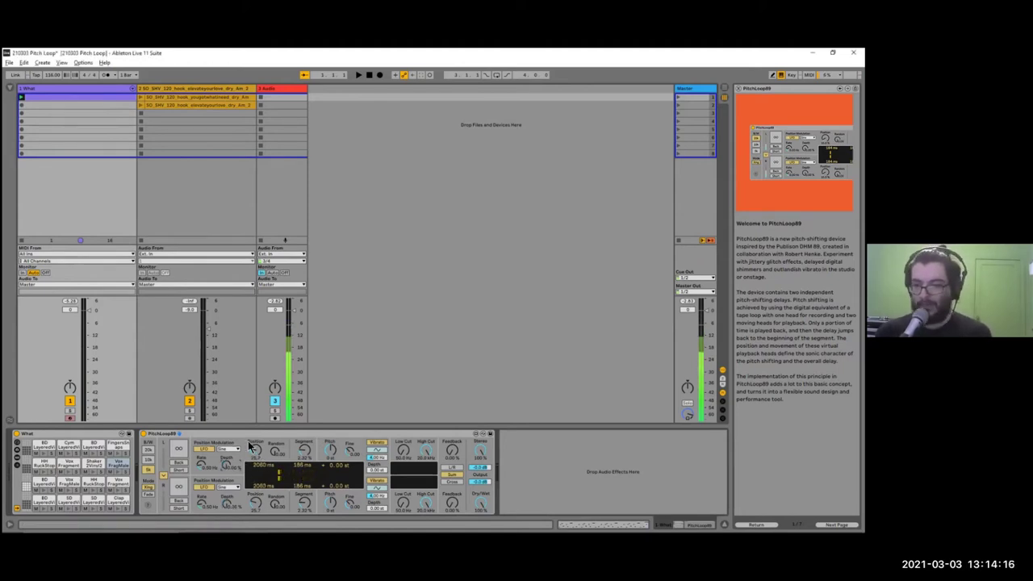
# Open the browser and add the Delay effect from the Delay & Loop audio effects after PitchLoop89 on the What track
pyautogui.click(10, 88)
pyautogui.click(166, 89)
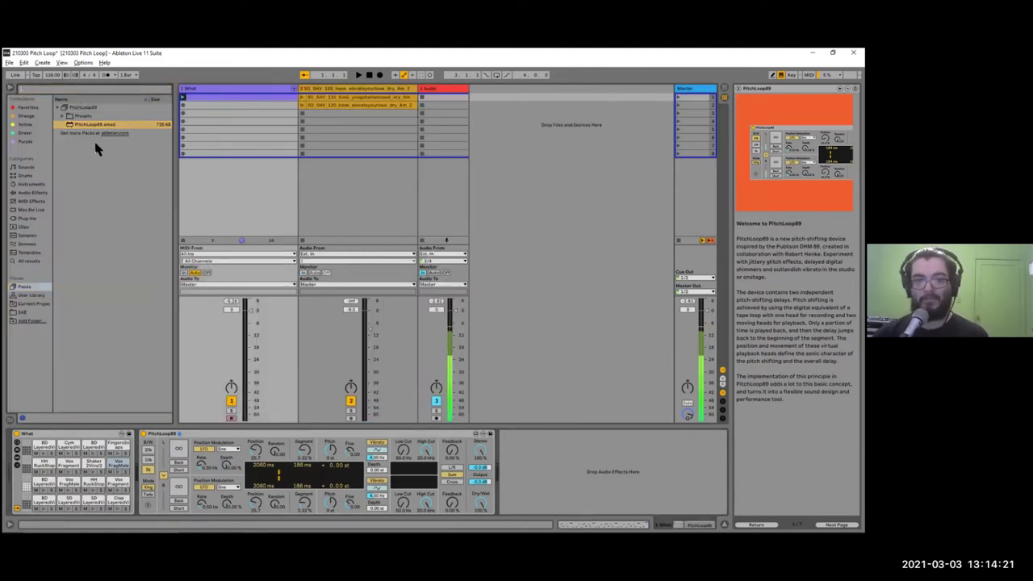
pyautogui.click(32, 193)
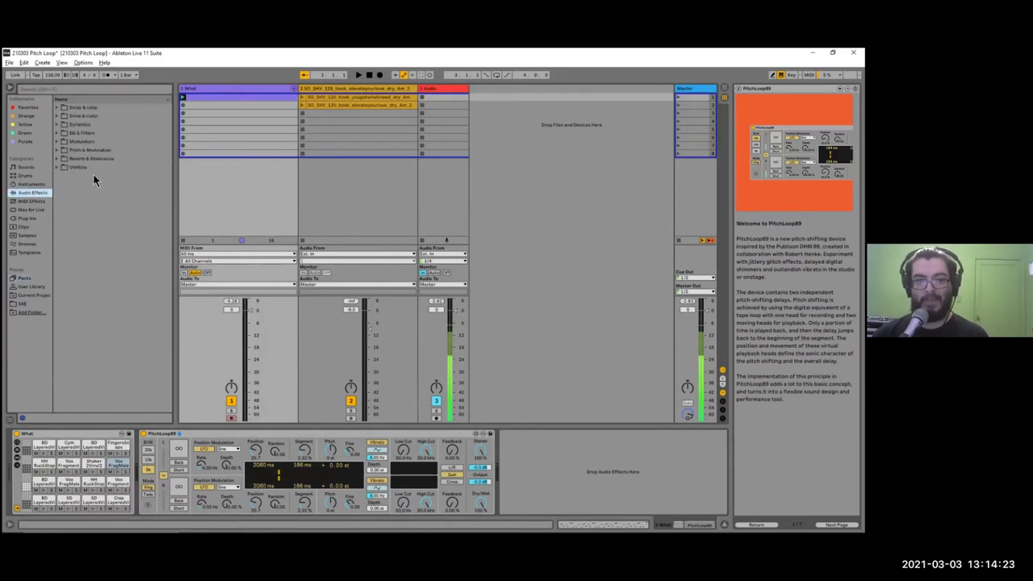
pyautogui.click(60, 107)
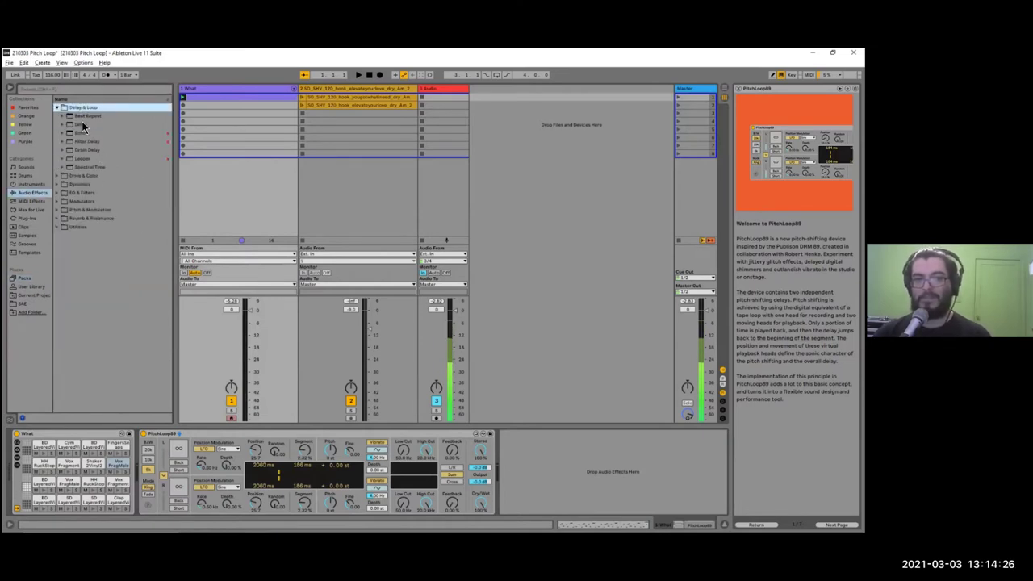
pyautogui.moveTo(83, 127); pyautogui.dragTo(525, 459)
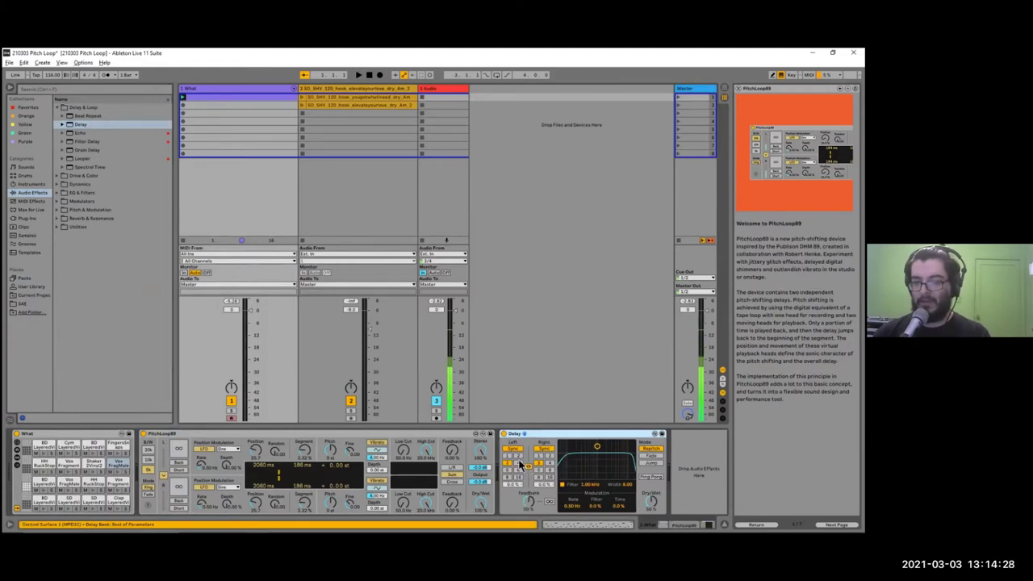
# Try a different synced division on the Delay device, switch it from Sync to Time mode, and delete the device
pyautogui.click(517, 457)
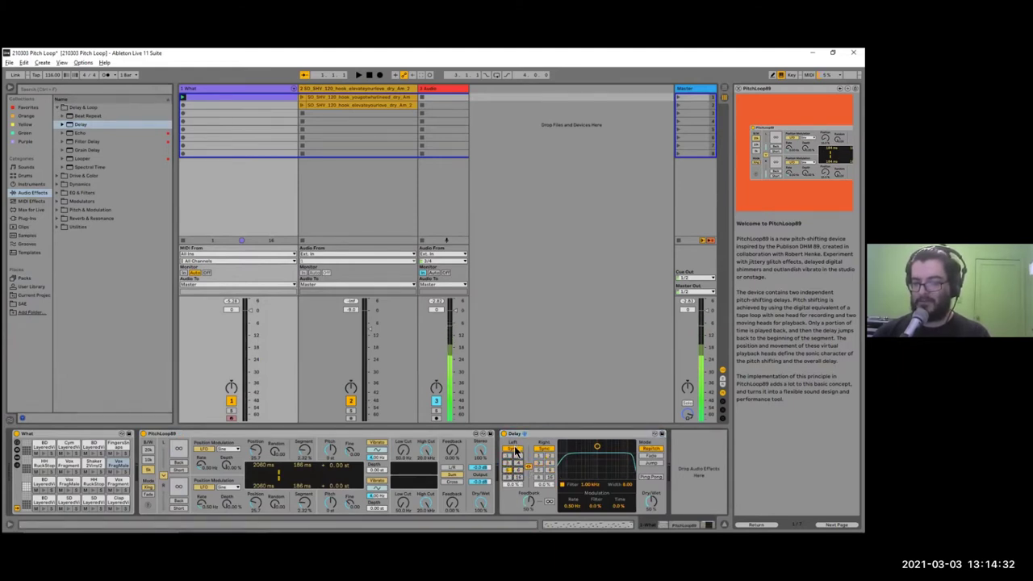
pyautogui.click(514, 449)
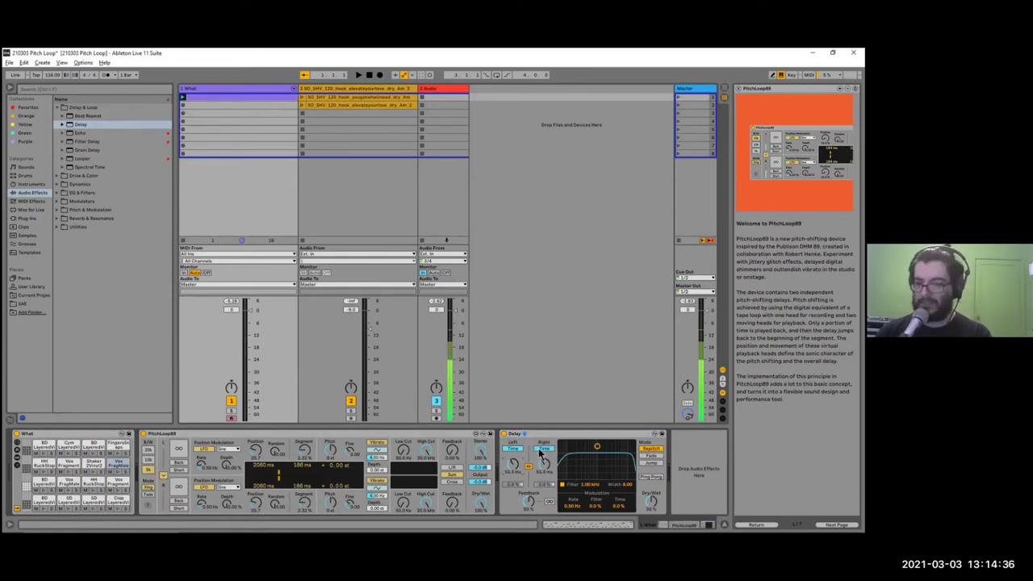
pyautogui.click(539, 435)
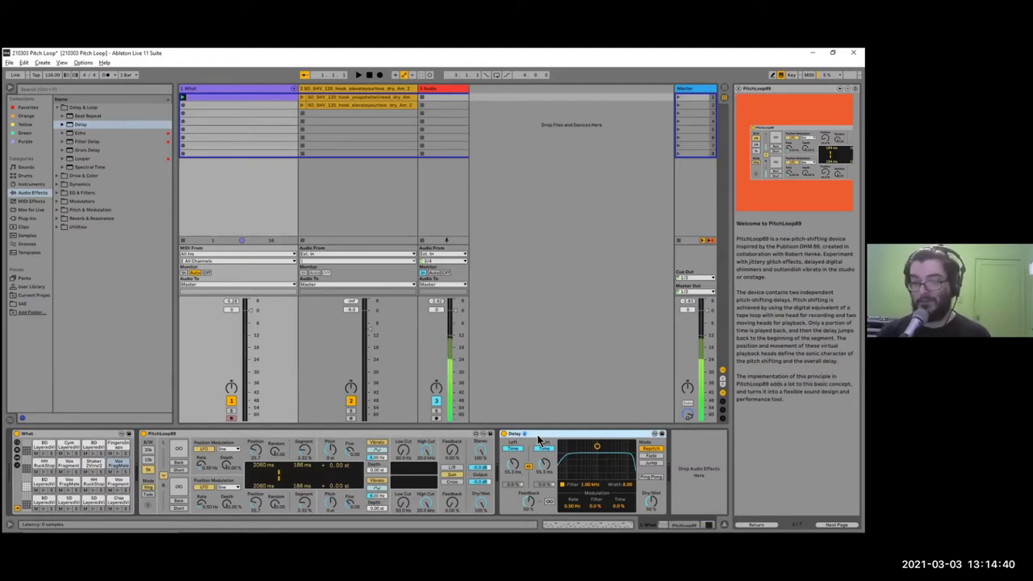
pyautogui.press('Delete')
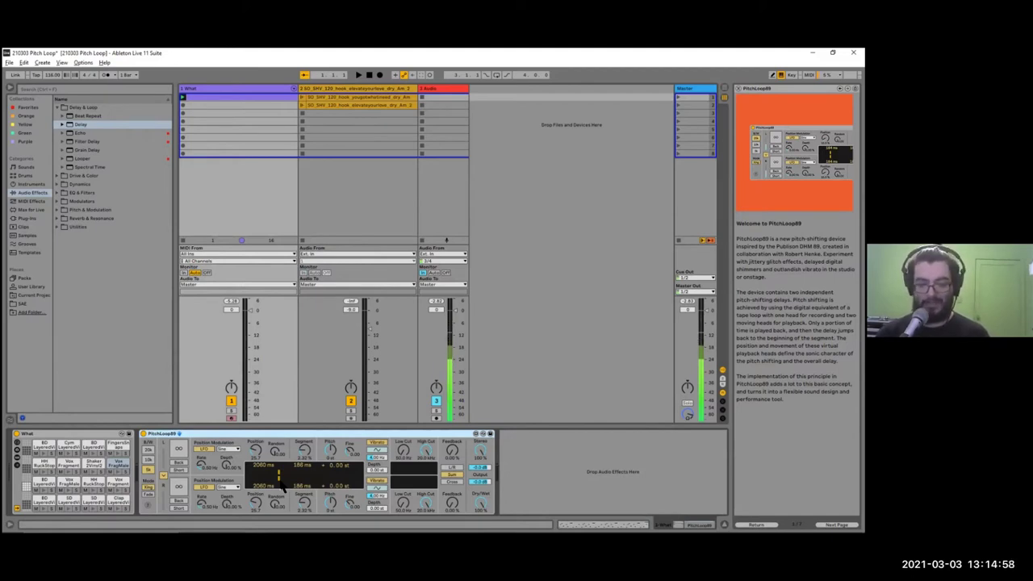
# Open the Windows Calculator and divide 60 by the 116 tempo to get the length of one beat
pyautogui.press('super')
pyautogui.write('calc')
pyautogui.press('Return')
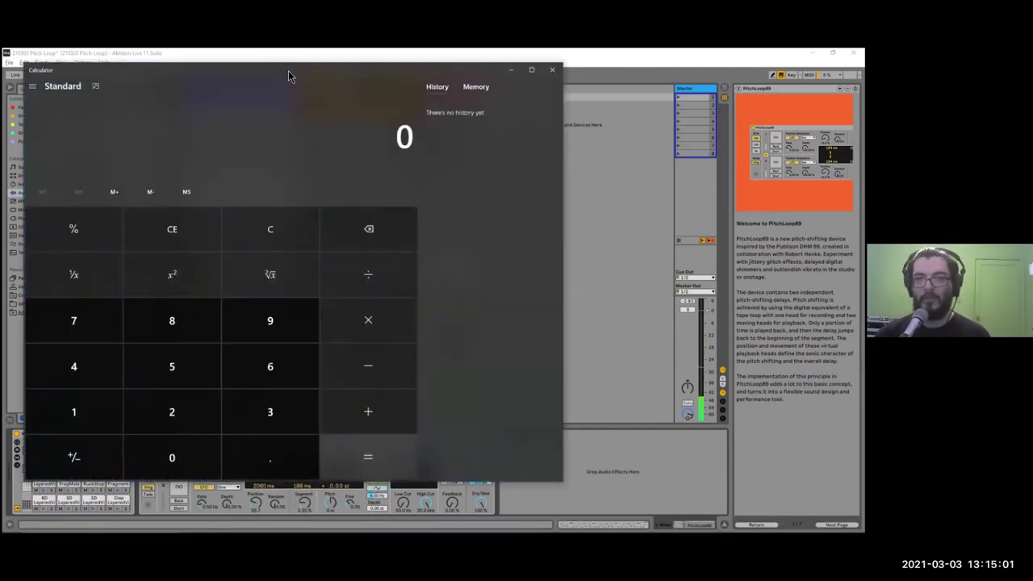
pyautogui.moveTo(289, 77); pyautogui.dragTo(458, 116)
pyautogui.write('60 ÷ ')
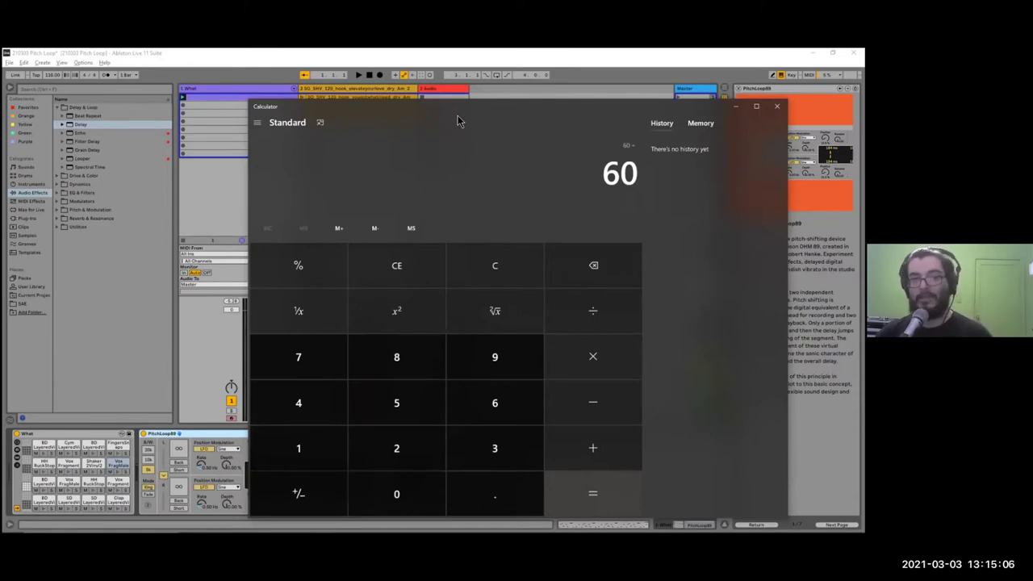
pyautogui.write('116')
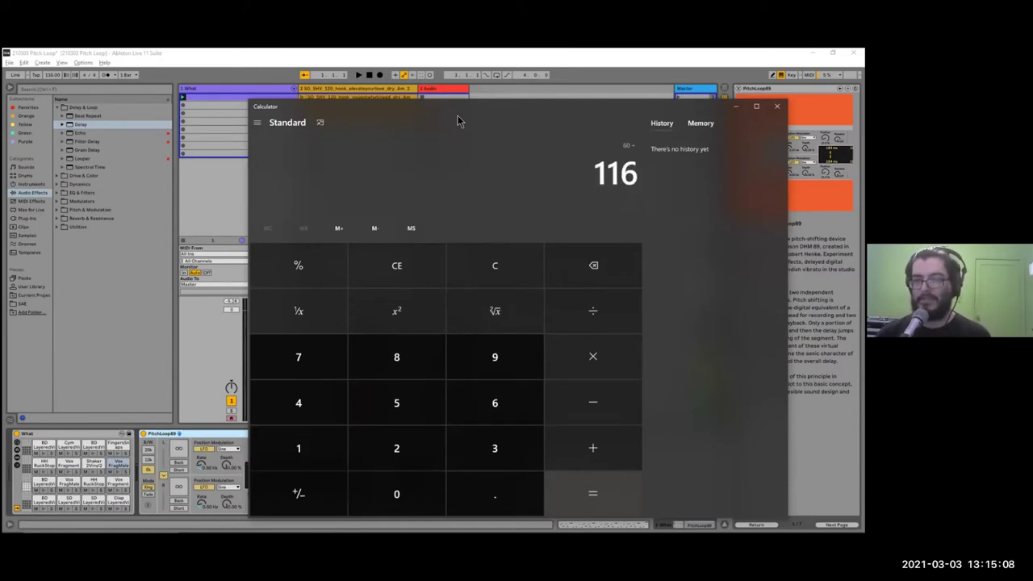
pyautogui.press('Return')
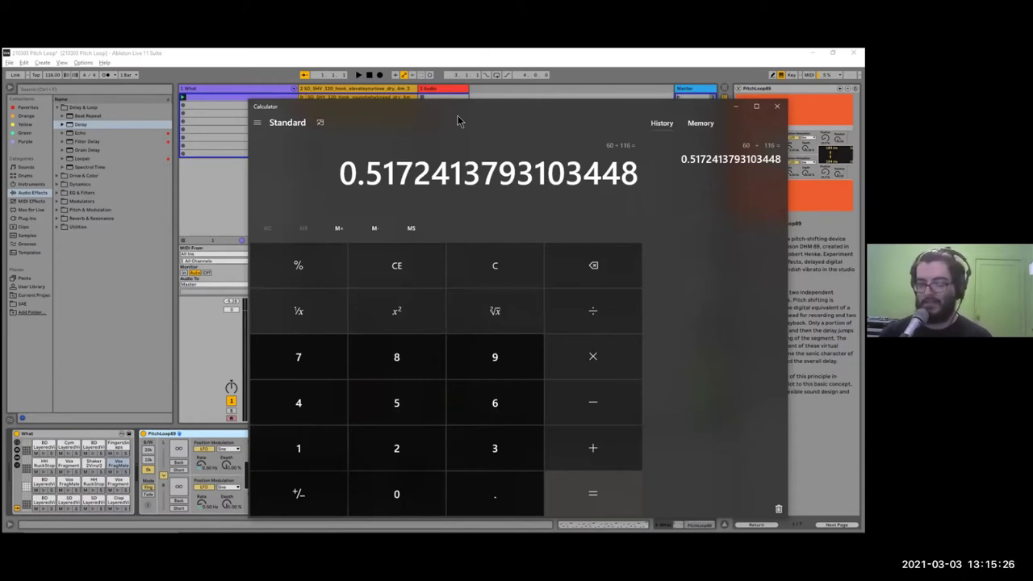
# Divide the calculated beat length by 4 and multiply it by 3 to get the dotted eighth-note time
pyautogui.press('/')
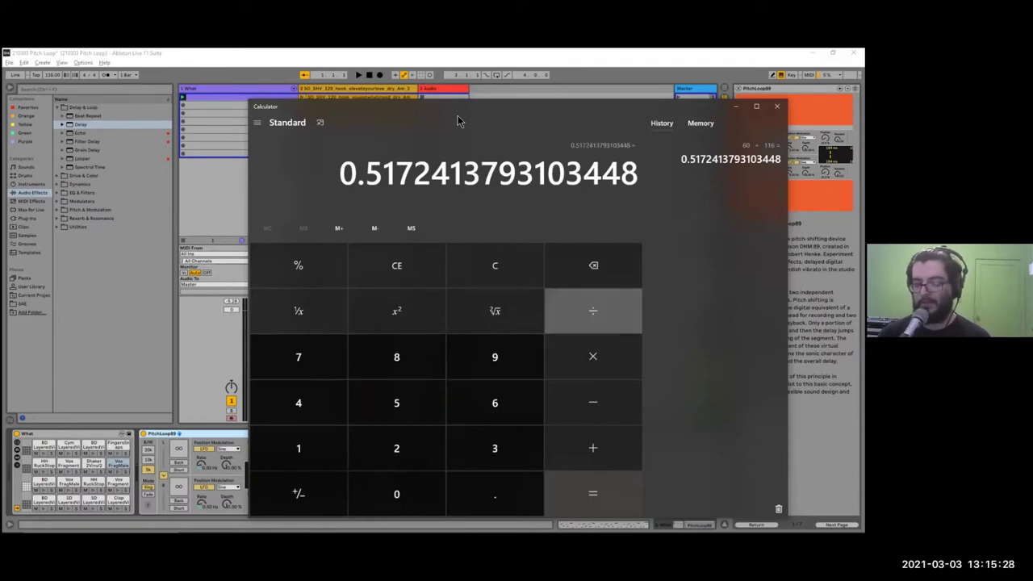
pyautogui.press('4')
pyautogui.press('Return')
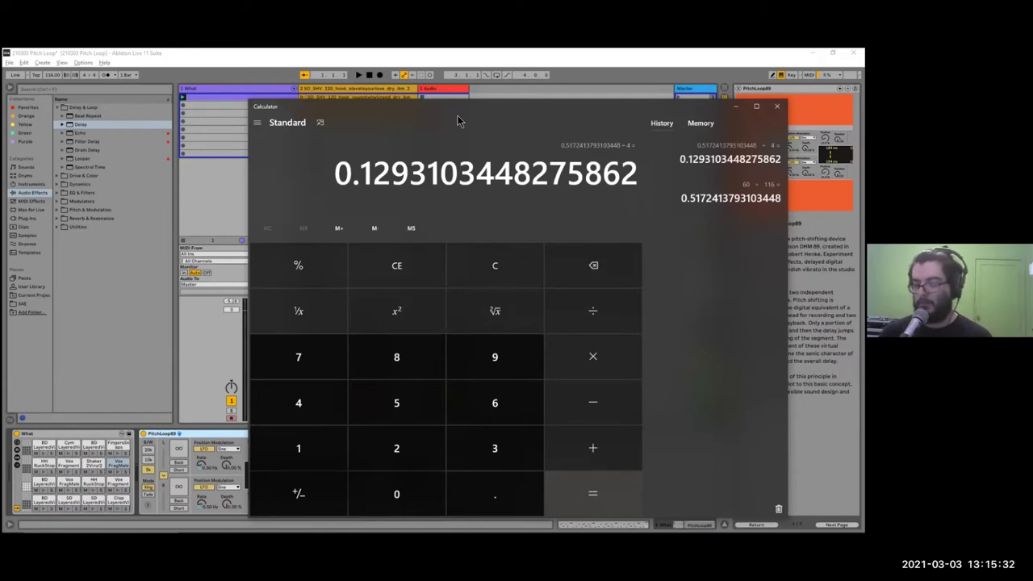
pyautogui.press('*')
pyautogui.press('3')
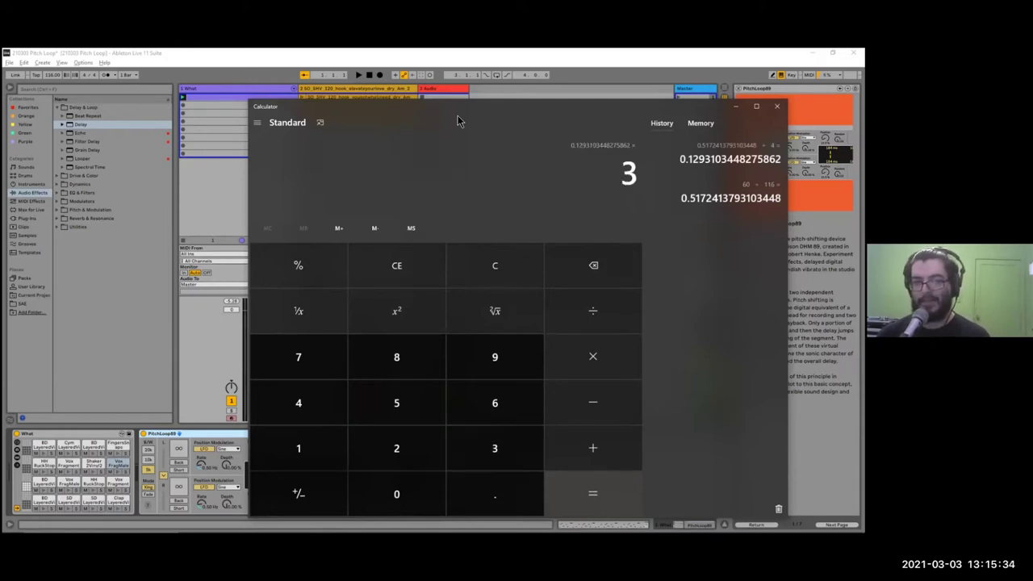
pyautogui.press('Return')
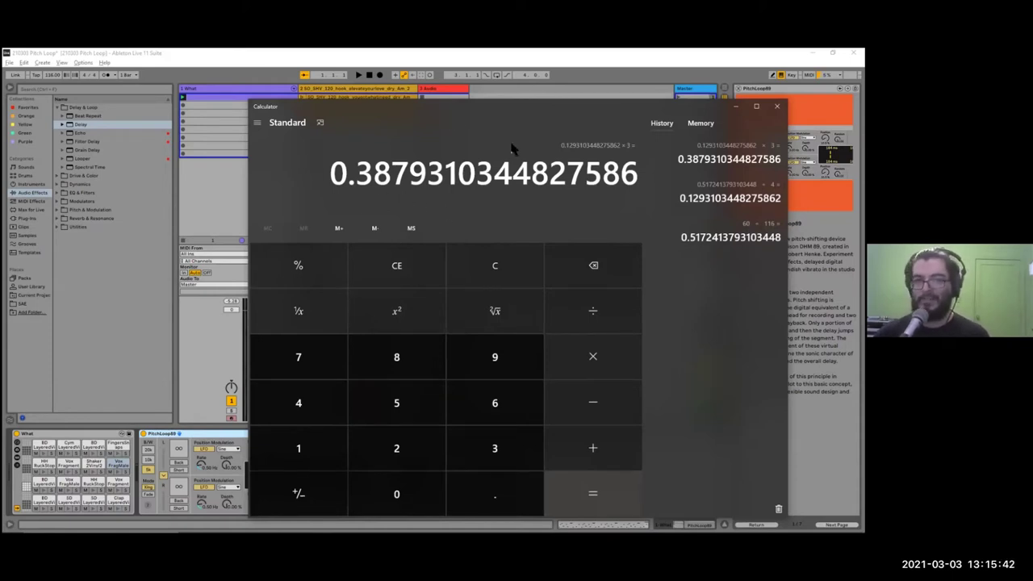
# Switch back to Ableton Live and set PitchLoop89's Position to about 384 ms and Segment to 0.87%, rechecking the calculation
pyautogui.click(570, 71)
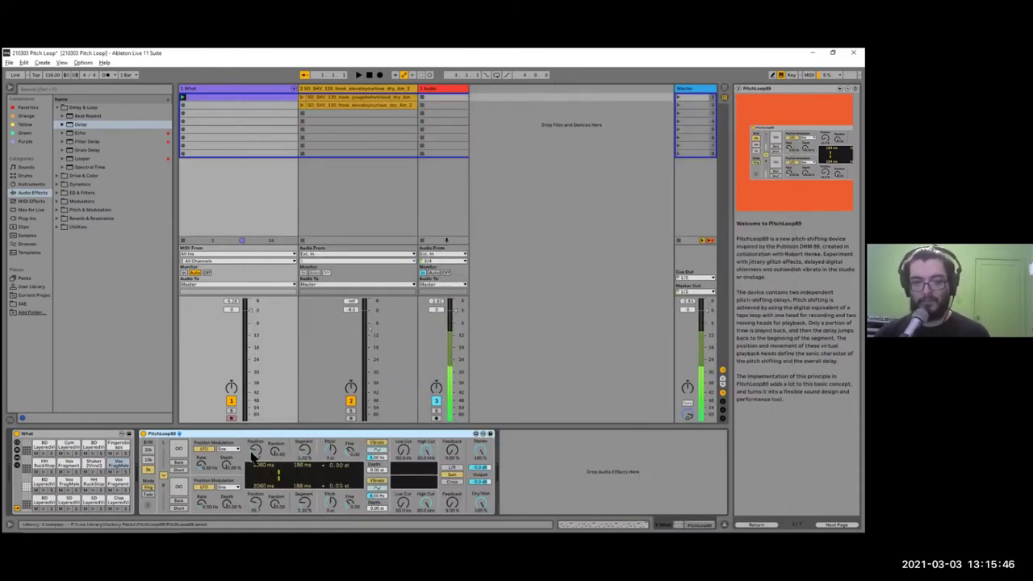
pyautogui.moveTo(255, 452)
pyautogui.mouseDown()
pyautogui.moveTo(256, 494)
pyautogui.moveTo(259, 456)
pyautogui.mouseUp()
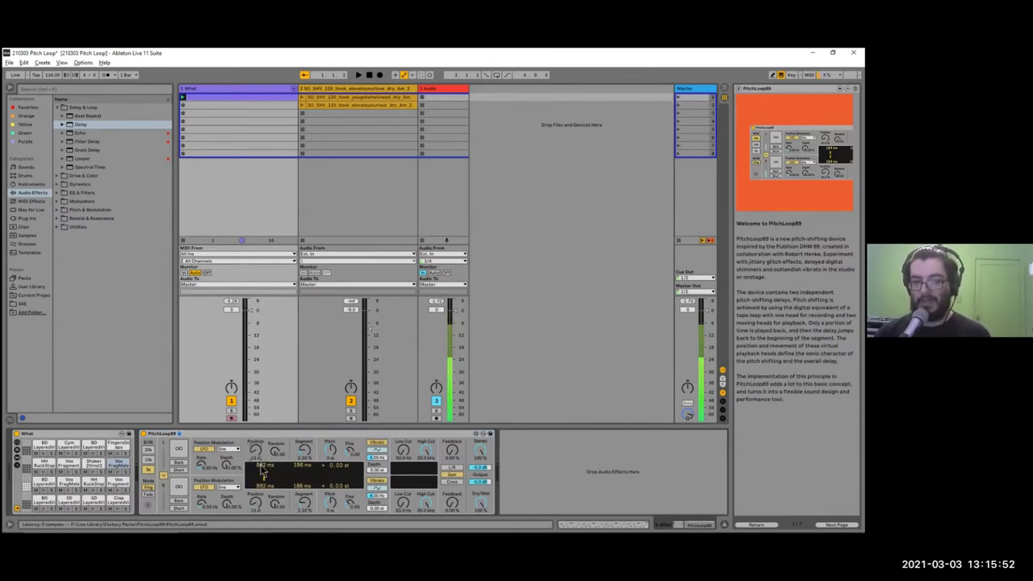
pyautogui.moveTo(304, 451); pyautogui.dragTo(303, 464)
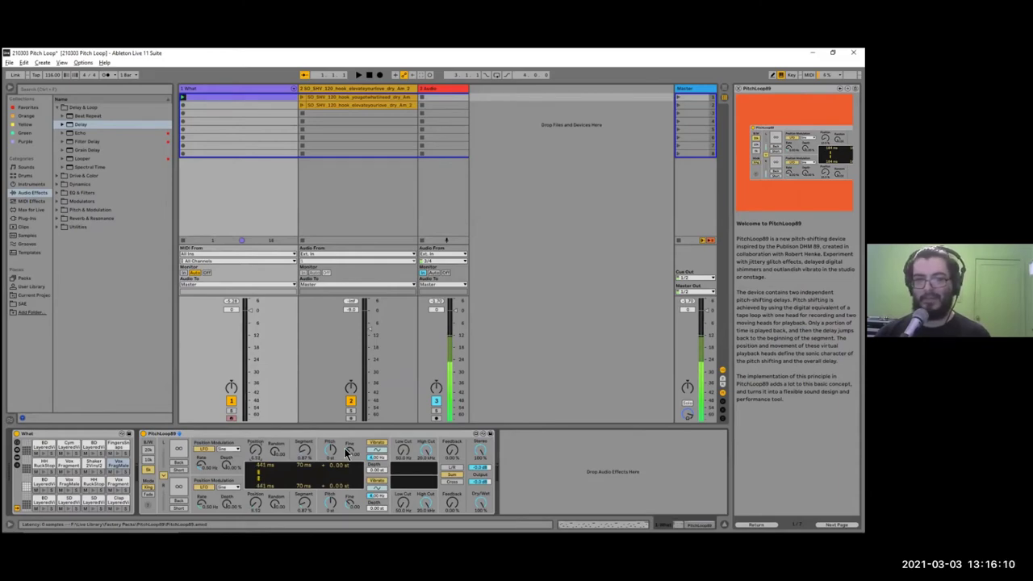
pyautogui.hotkey('alt', 'Tab')
pyautogui.click(194, 331)
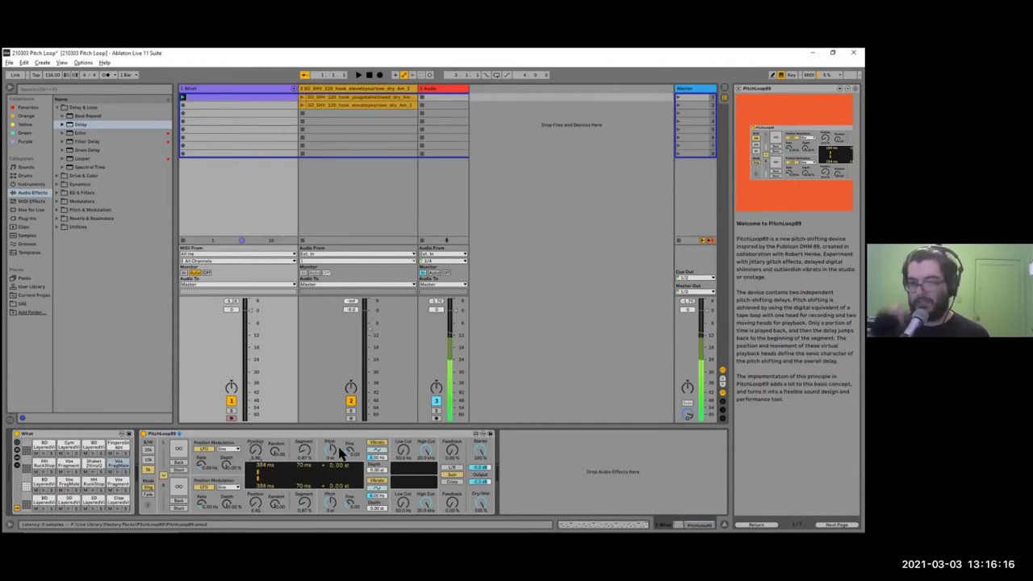
# Play the clip with Feedback at 78%, Low Cut near 488 Hz and a lower High Cut and Dry/Wet, returning modulation Depth to 0%
pyautogui.press('space')
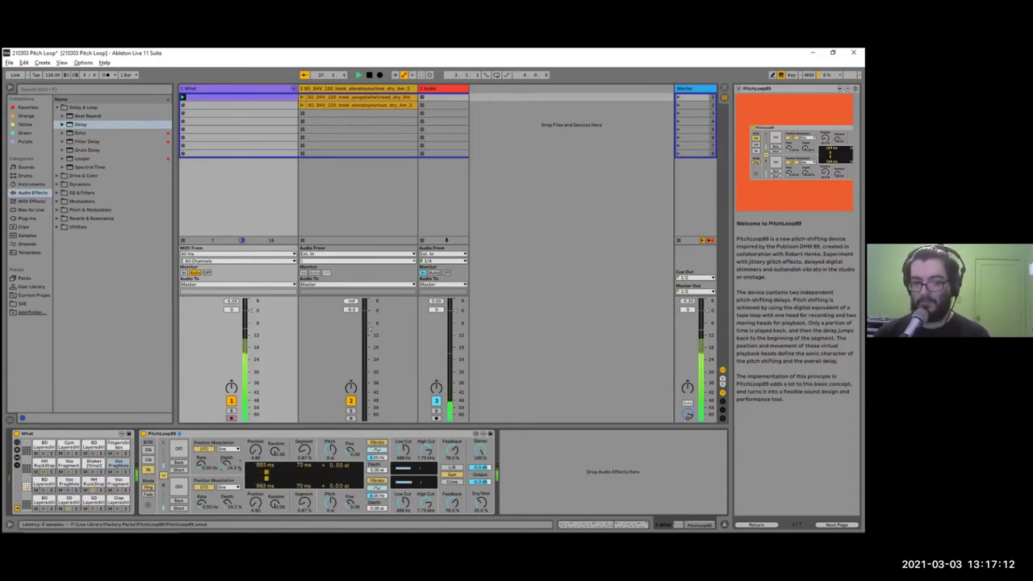
pyautogui.moveTo(227, 464); pyautogui.dragTo(227, 460)
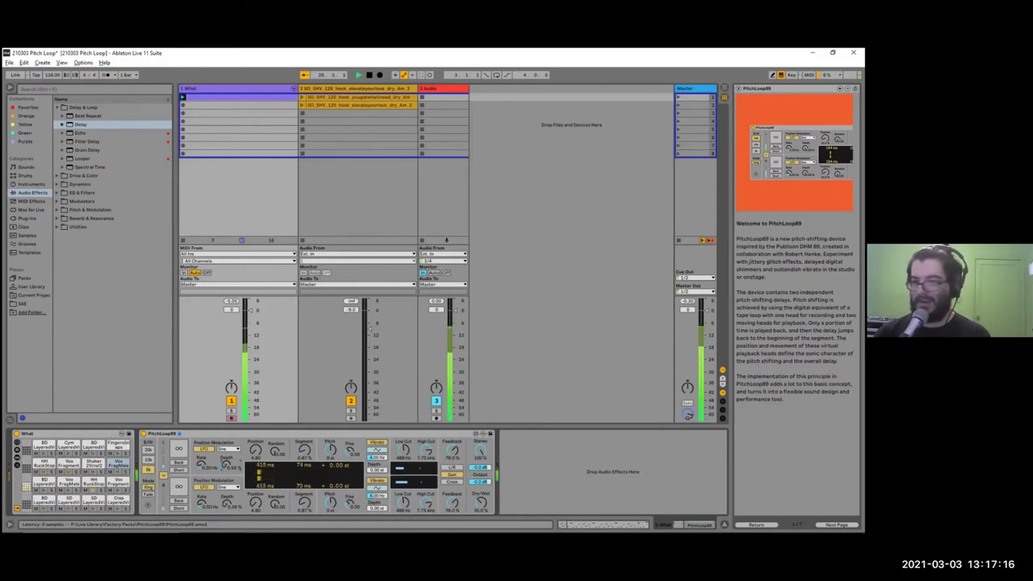
pyautogui.moveTo(225, 466); pyautogui.dragTo(225, 470)
pyautogui.click(226, 466)
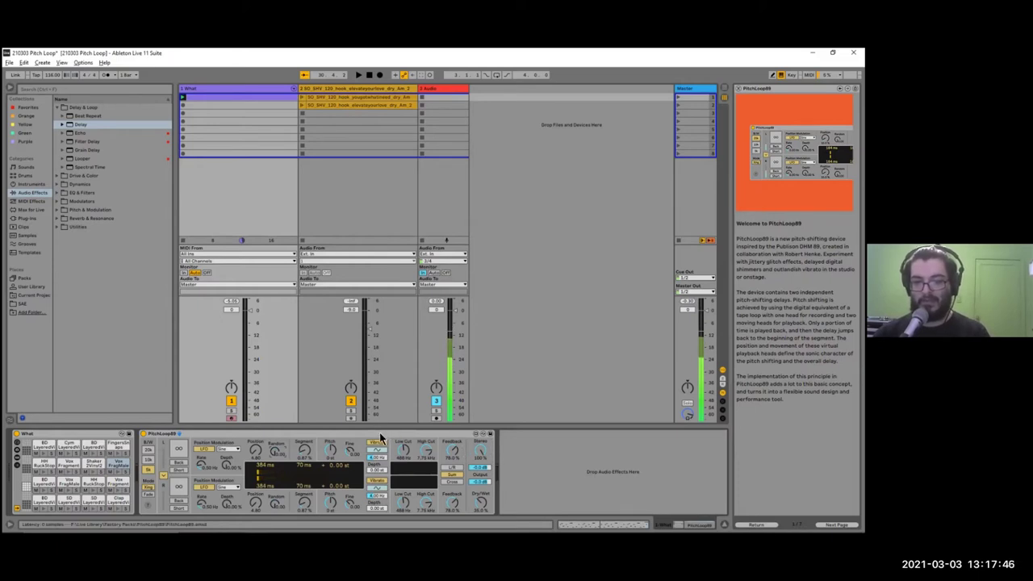
# Play the clip in PitchLoop89's Short mode with Random raised and Feedback above 100%, and switch the bandwidth to 20k
pyautogui.press('space')
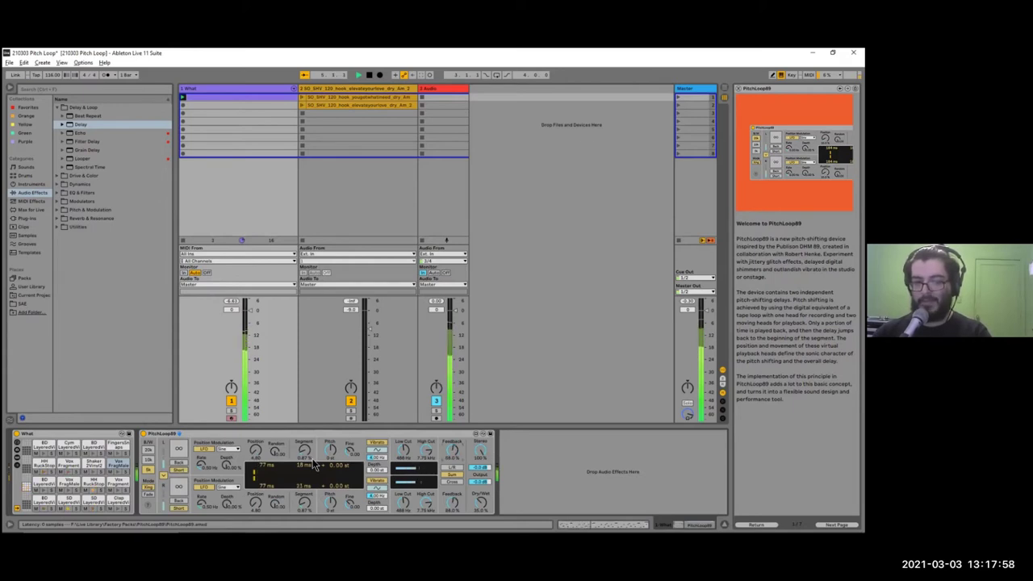
pyautogui.moveTo(258, 452)
pyautogui.mouseDown()
pyautogui.moveTo(258, 440)
pyautogui.moveTo(259, 451)
pyautogui.mouseUp()
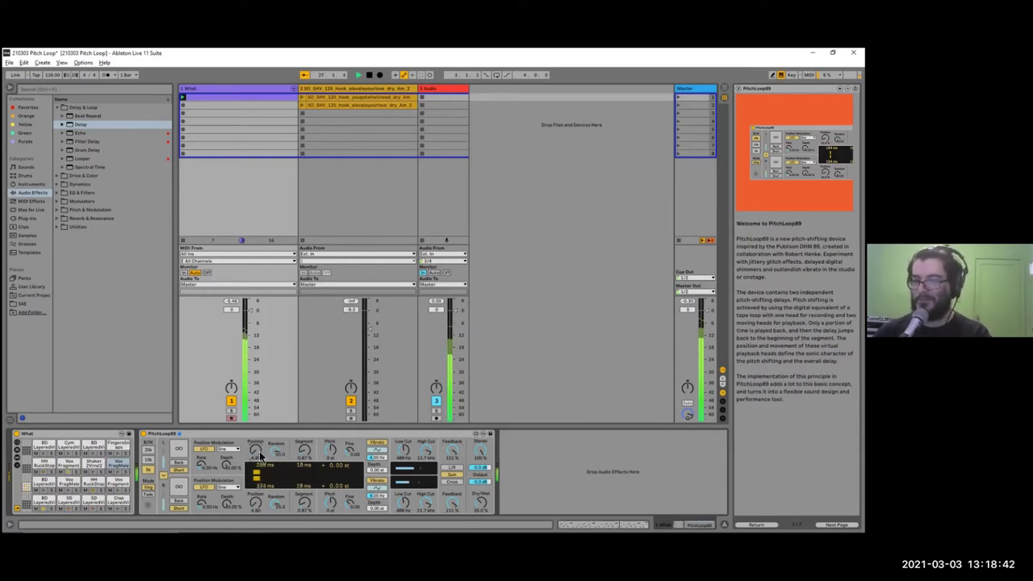
pyautogui.click(151, 452)
pyautogui.moveTo(452, 451); pyautogui.dragTo(452, 461)
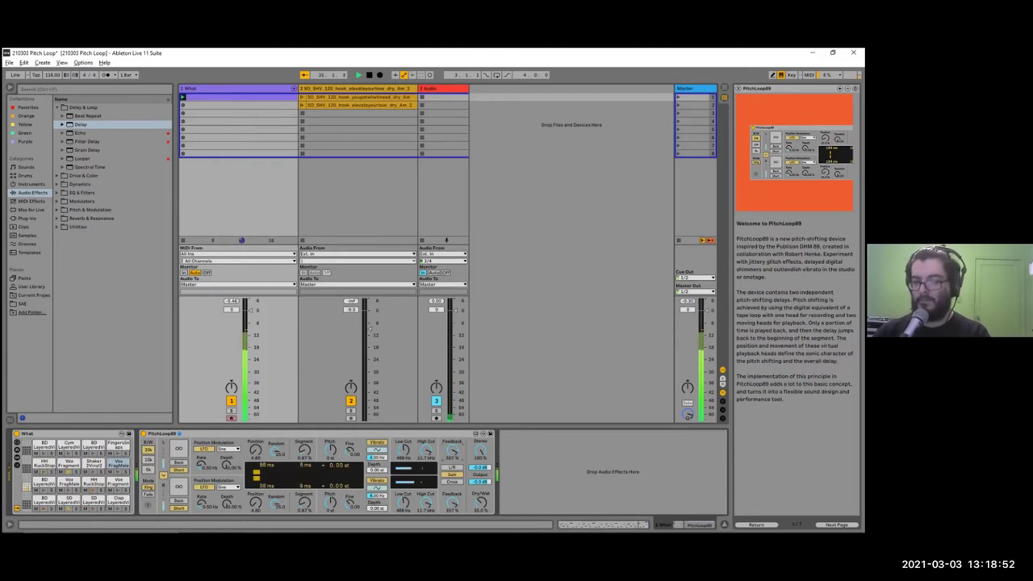
# Lower High Cut to about 8.7 kHz, raise Position to about 21% while varying Segment, and stop playback
pyautogui.moveTo(430, 450); pyautogui.dragTo(430, 456)
pyautogui.moveTo(258, 454); pyautogui.dragTo(308, 444)
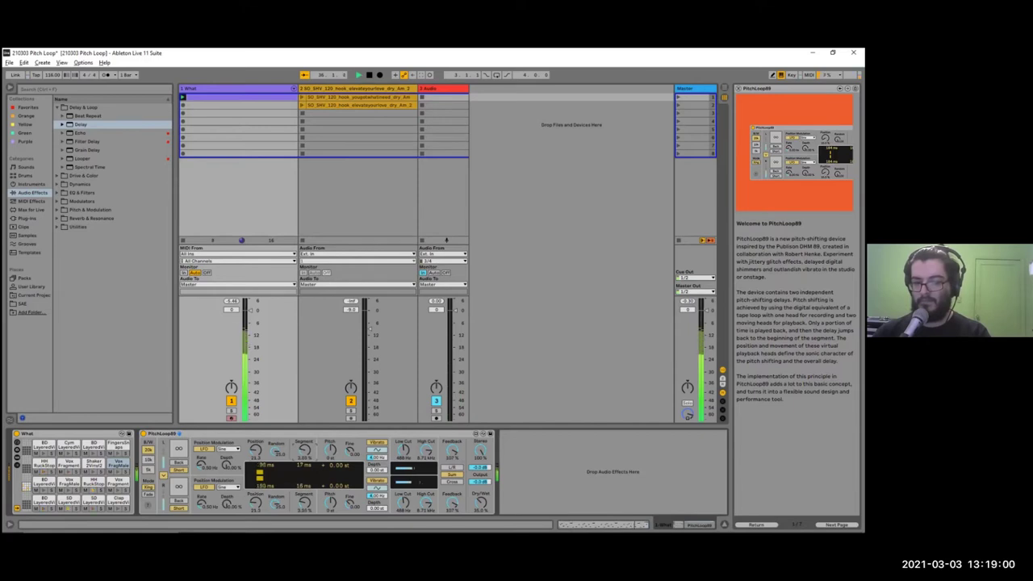
pyautogui.press('space')
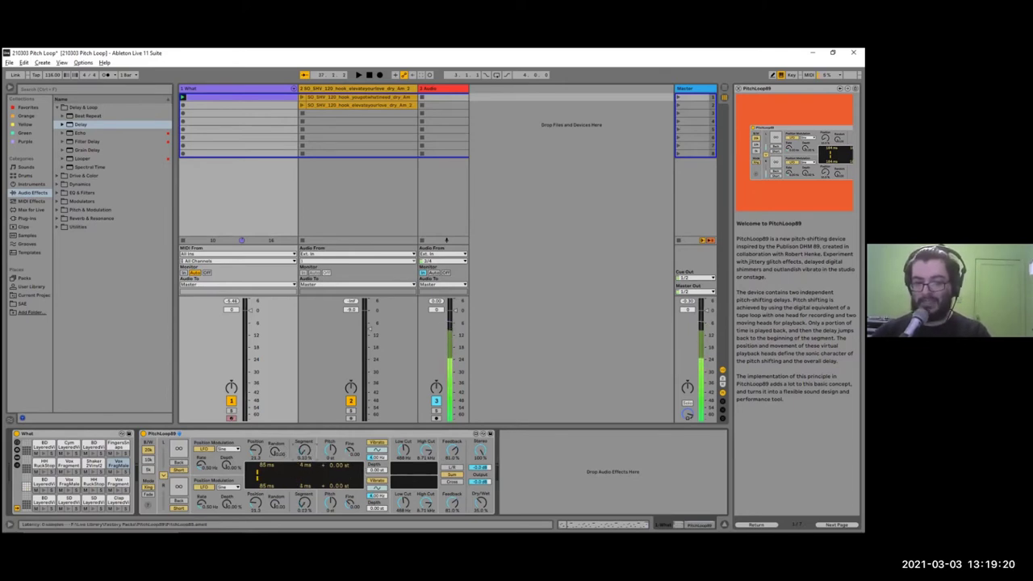
# Raise PitchLoop89's Segment to 3.43%, try Pitch at +4 st, and reset Pitch to 0 st on both channels
pyautogui.moveTo(304, 450); pyautogui.dragTo(350, 452)
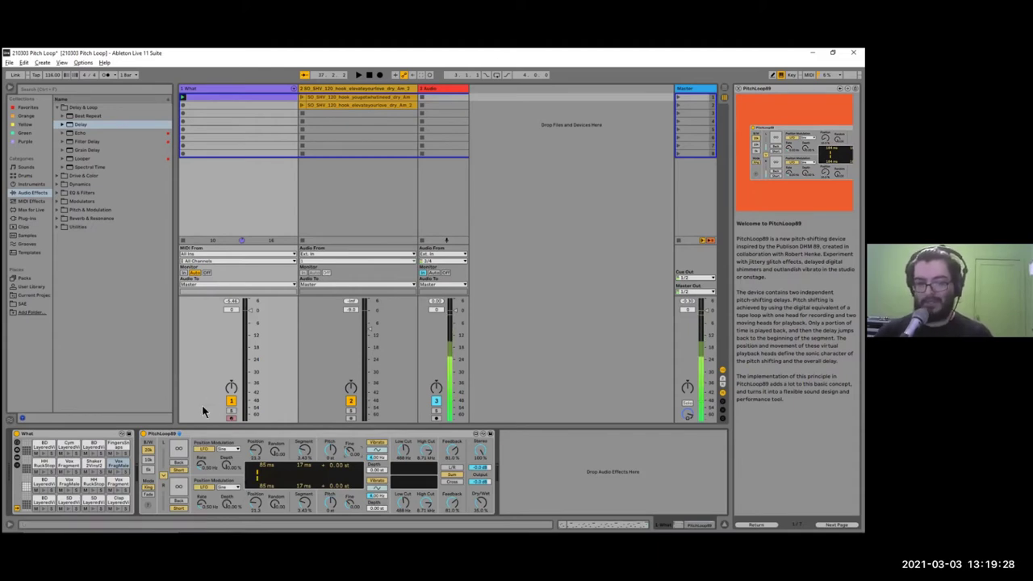
pyautogui.moveTo(327, 457)
pyautogui.mouseDown()
pyautogui.moveTo(327, 428)
pyautogui.moveTo(331, 440)
pyautogui.mouseUp()
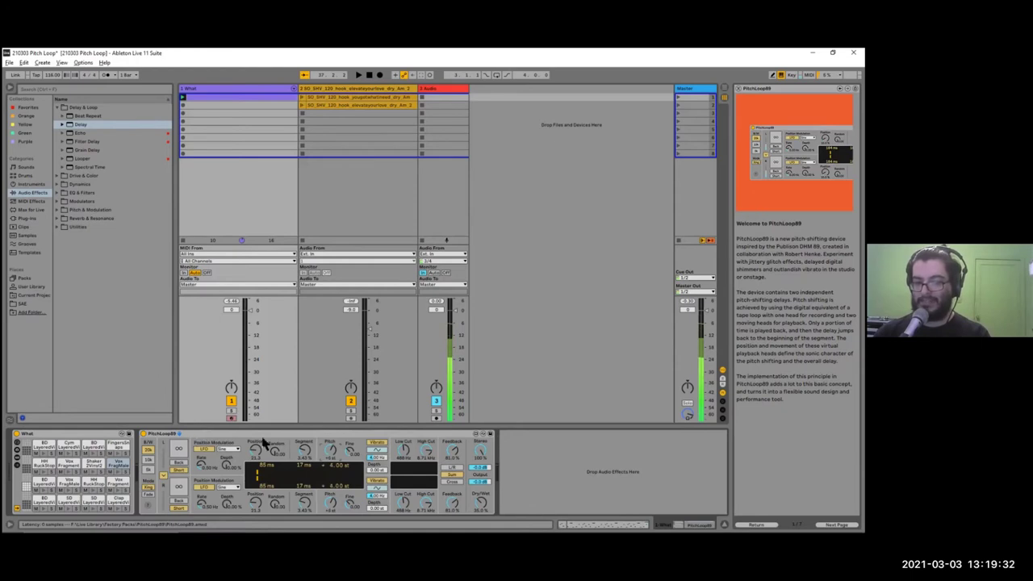
pyautogui.doubleClick(329, 502)
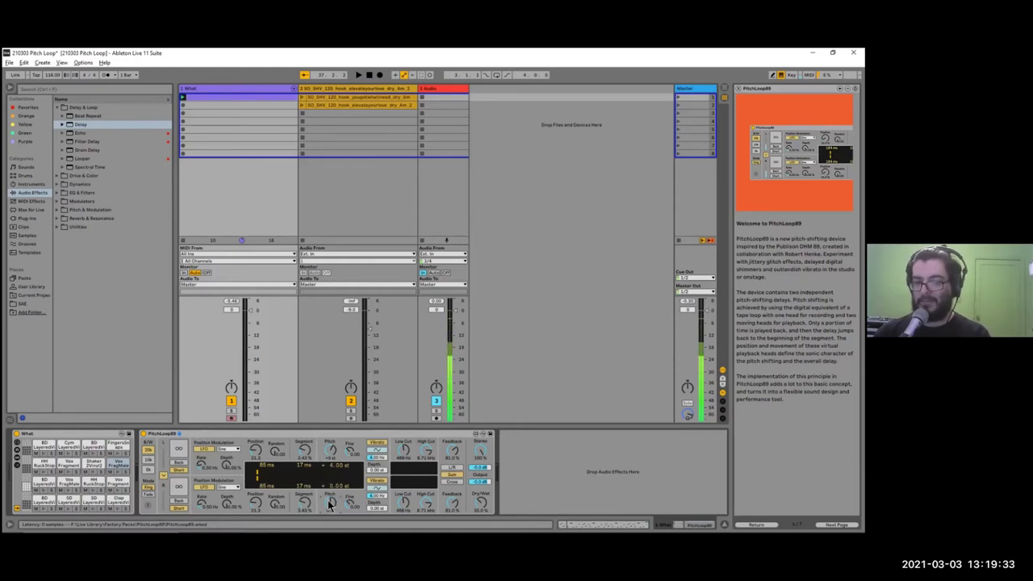
pyautogui.doubleClick(329, 454)
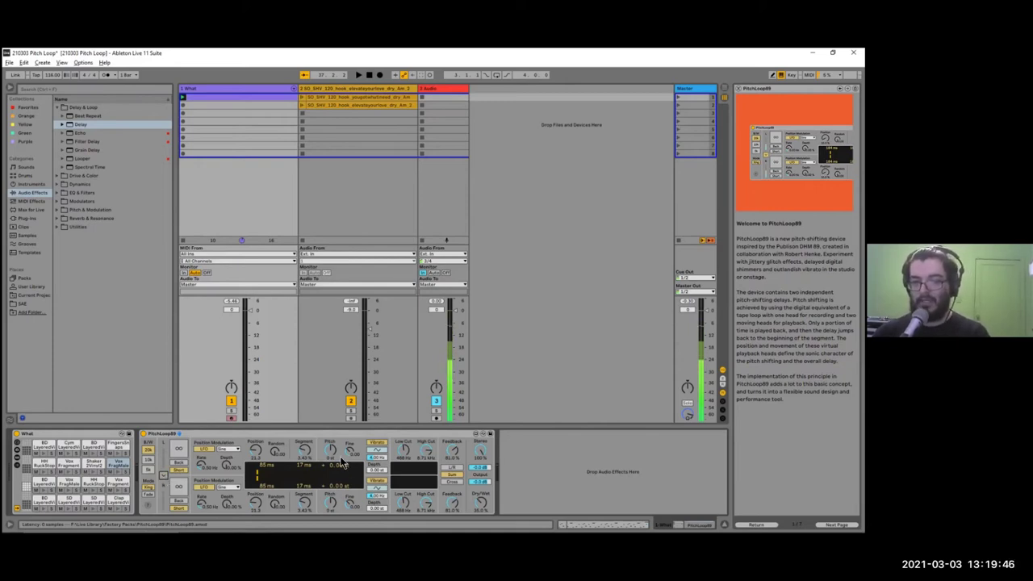
pyautogui.click(164, 477)
pyautogui.moveTo(327, 452); pyautogui.dragTo(327, 474)
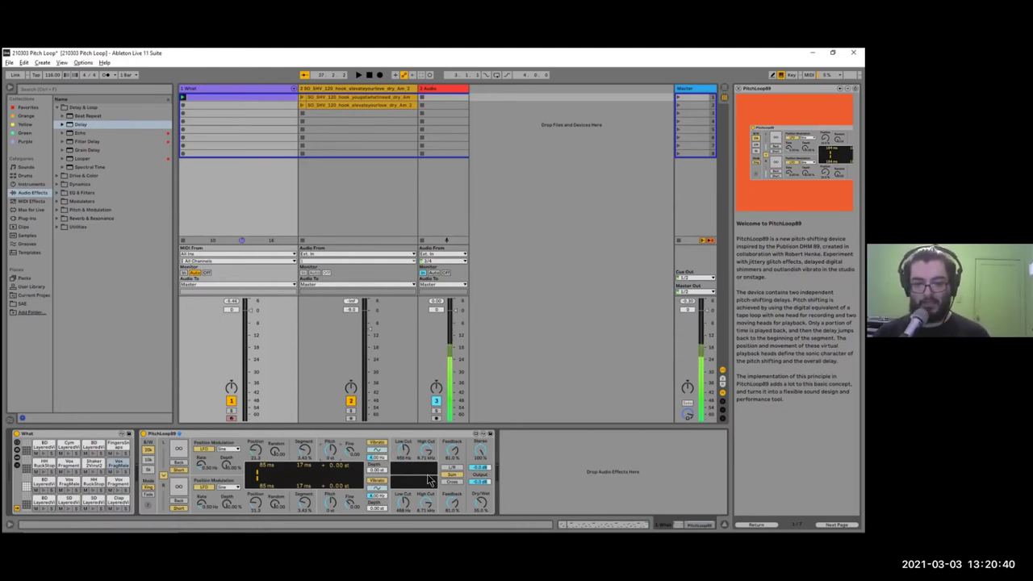
# Play the drum clip while raising Pitch to +8 and then +10 st, and lower Segment to 0.10%
pyautogui.press('space')
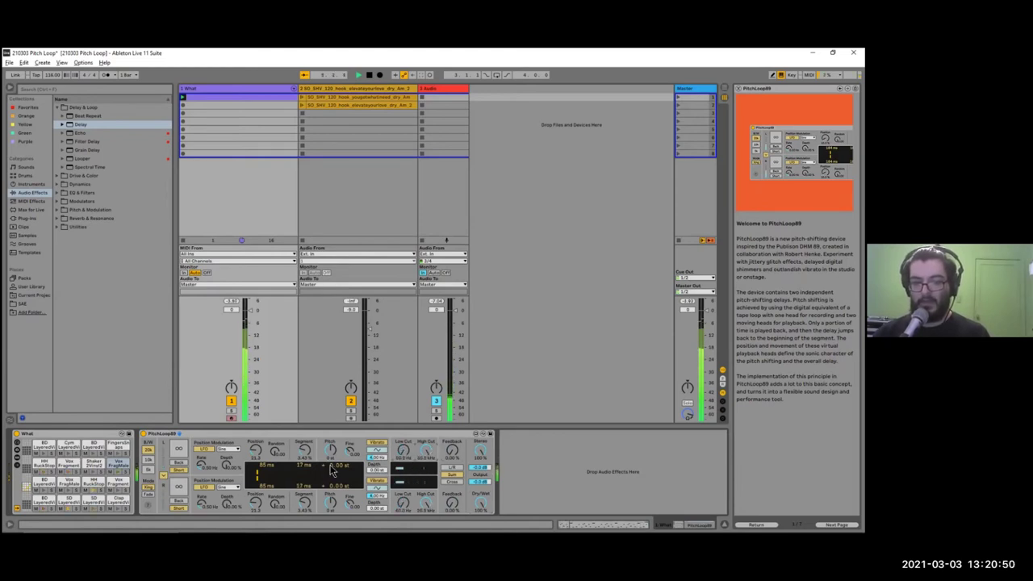
pyautogui.moveTo(334, 456); pyautogui.dragTo(333, 429)
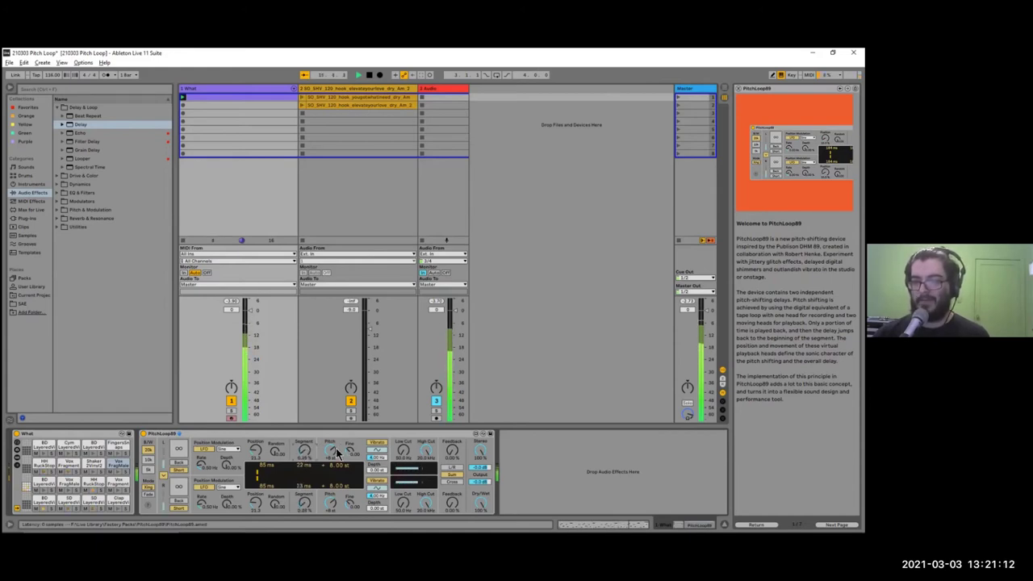
pyautogui.moveTo(330, 451); pyautogui.dragTo(307, 455)
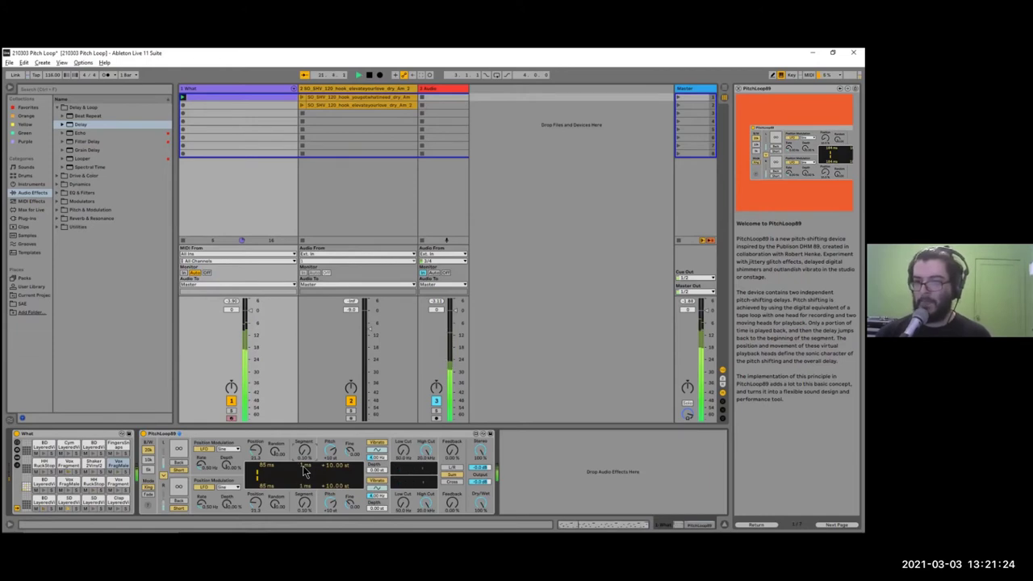
pyautogui.click(147, 490)
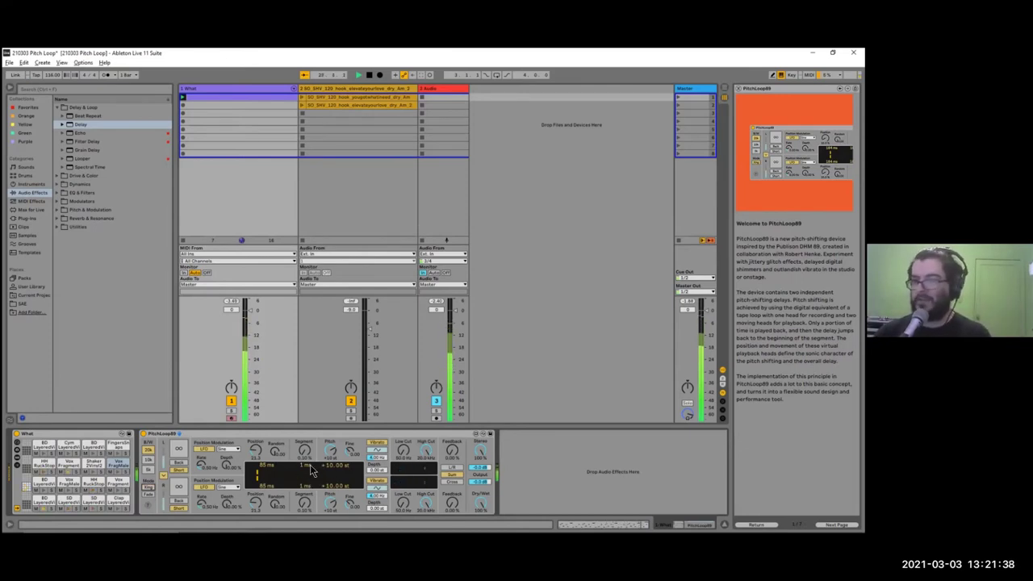
# With Pitch at +10 st, vary Segment from about 4 ms up to 120 ms and settle on about 97 ms
pyautogui.moveTo(309, 451); pyautogui.dragTo(309, 443)
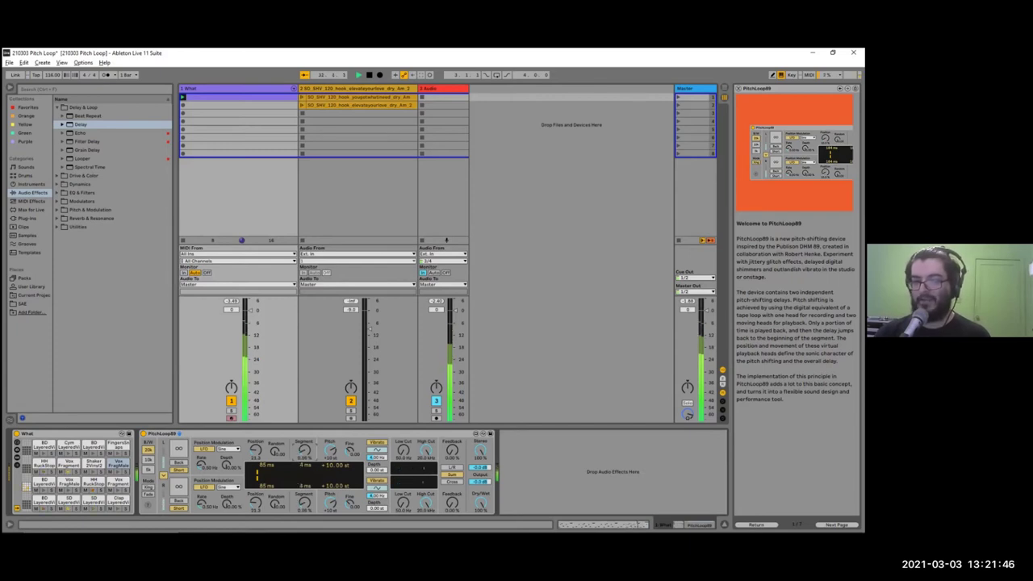
pyautogui.moveTo(309, 452); pyautogui.dragTo(310, 450)
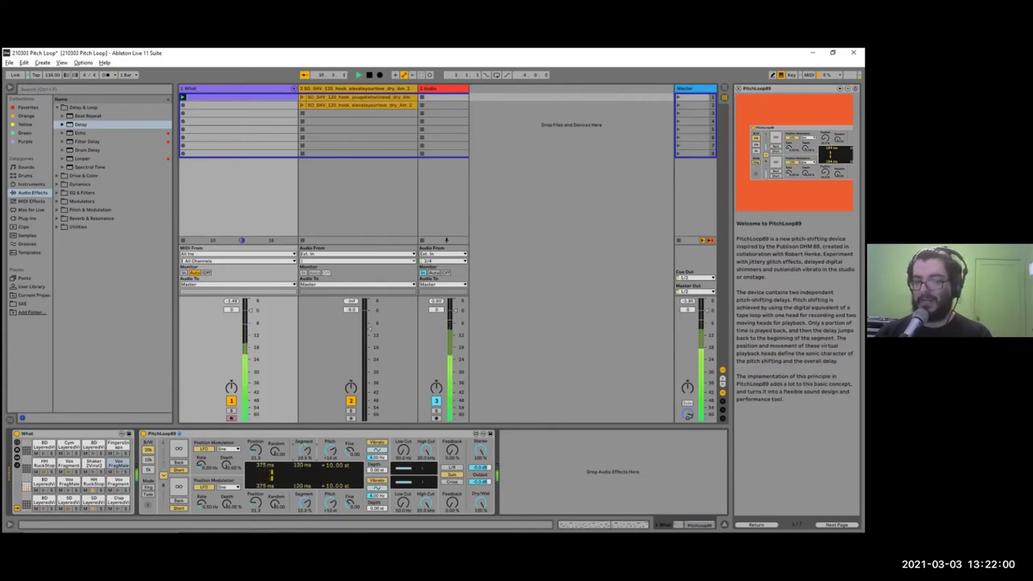
pyautogui.moveTo(306, 452); pyautogui.dragTo(306, 448)
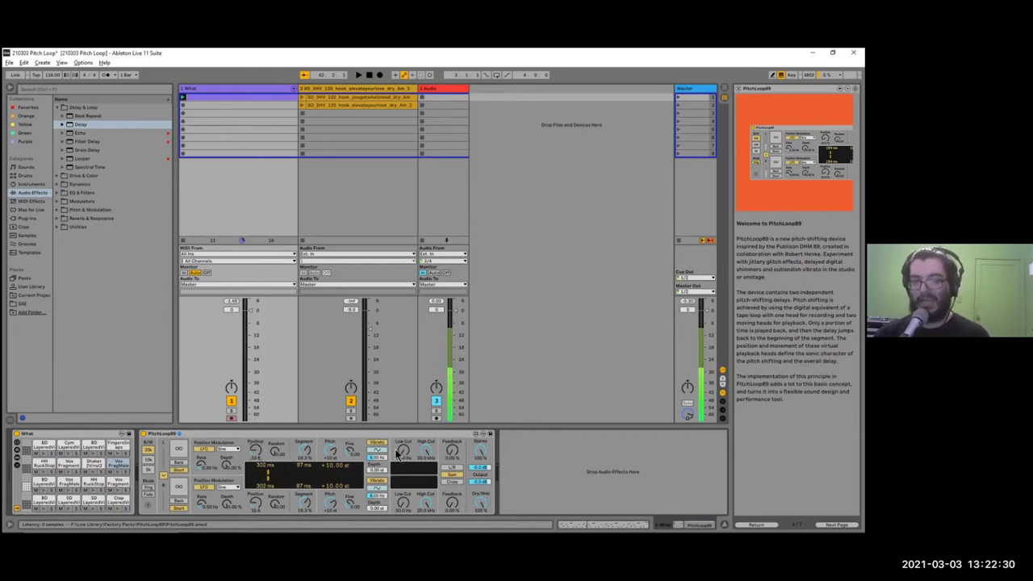
# Reset Pitch to 0 st, raise Segment to about 161 ms, and bring it down to about 20 ms
pyautogui.doubleClick(331, 449)
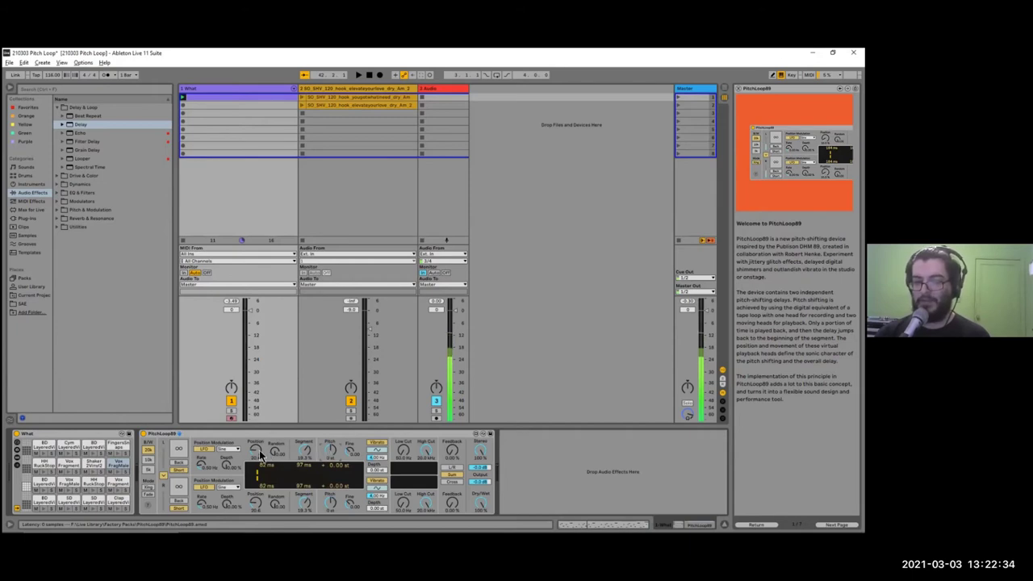
pyautogui.moveTo(304, 452); pyautogui.dragTo(303, 441)
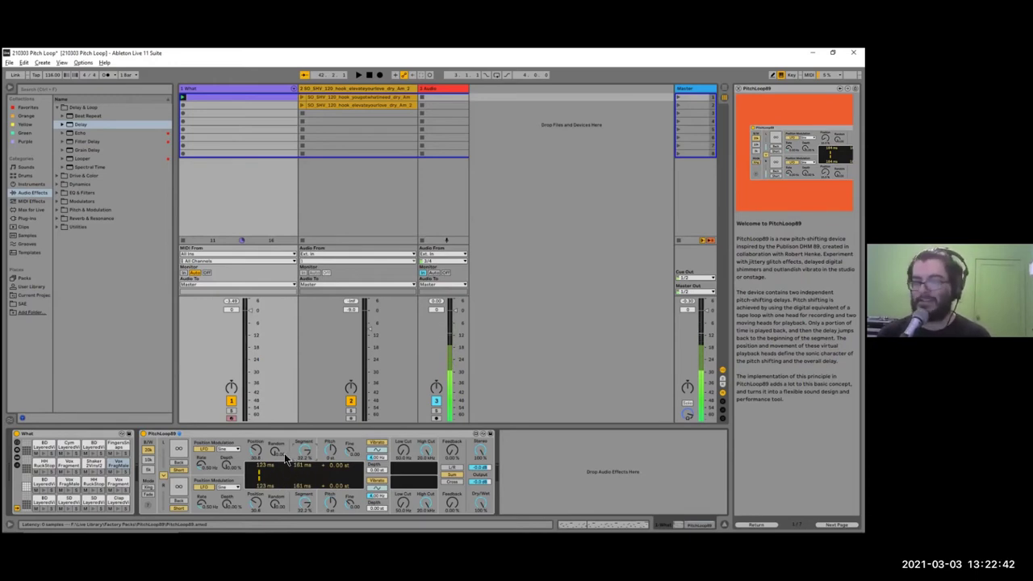
pyautogui.moveTo(304, 451); pyautogui.dragTo(304, 468)
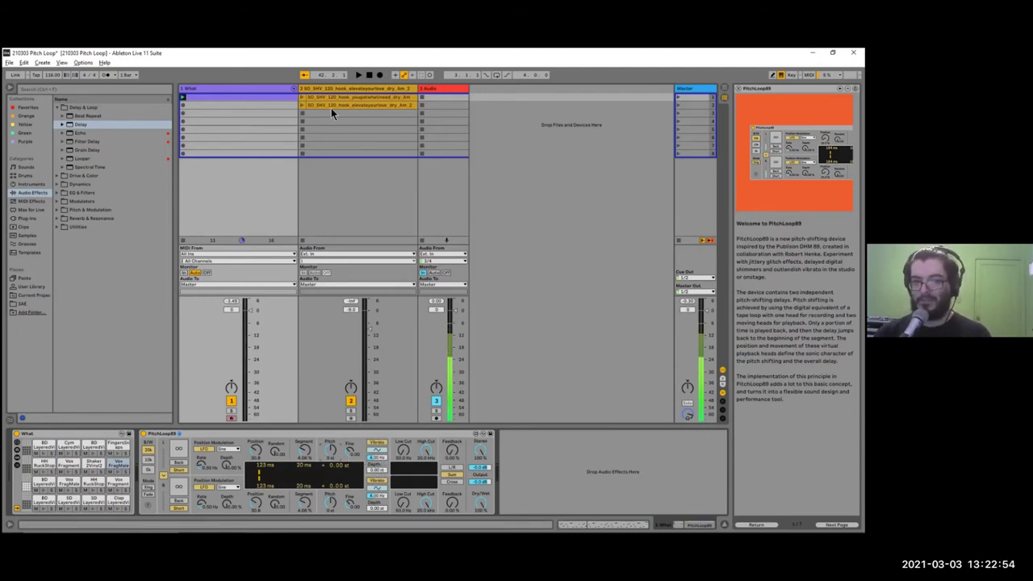
# Find PitchLoop89 among the Max for Live devices, add it to the vocal track, clear the search and hide the browser
pyautogui.click(325, 86)
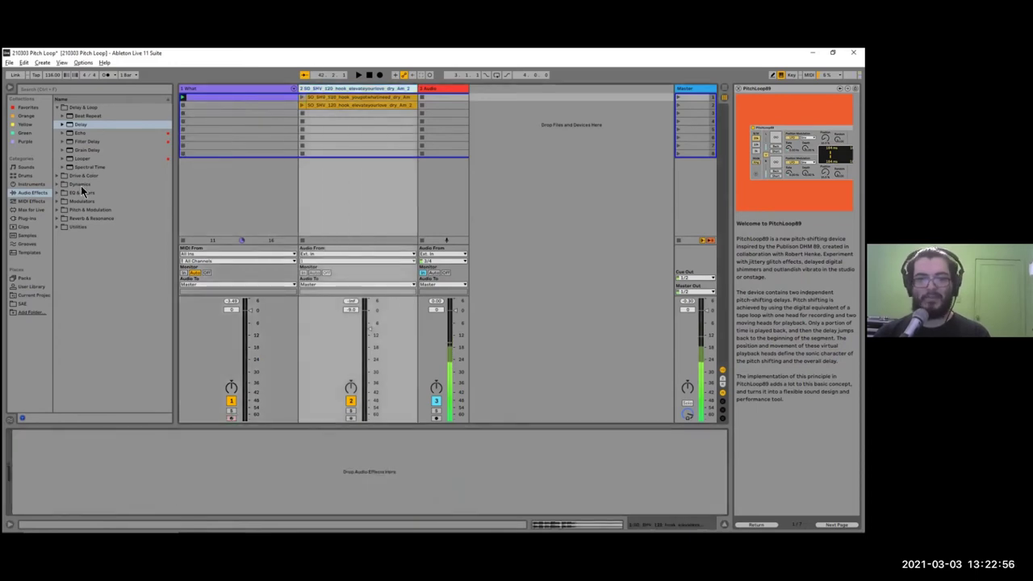
pyautogui.click(30, 210)
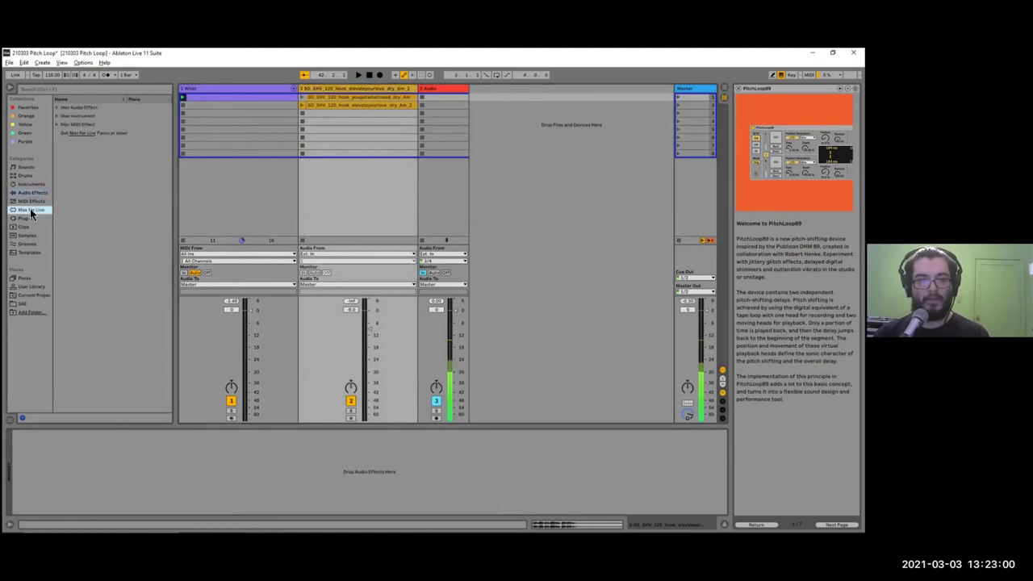
pyautogui.write('pitchlo')
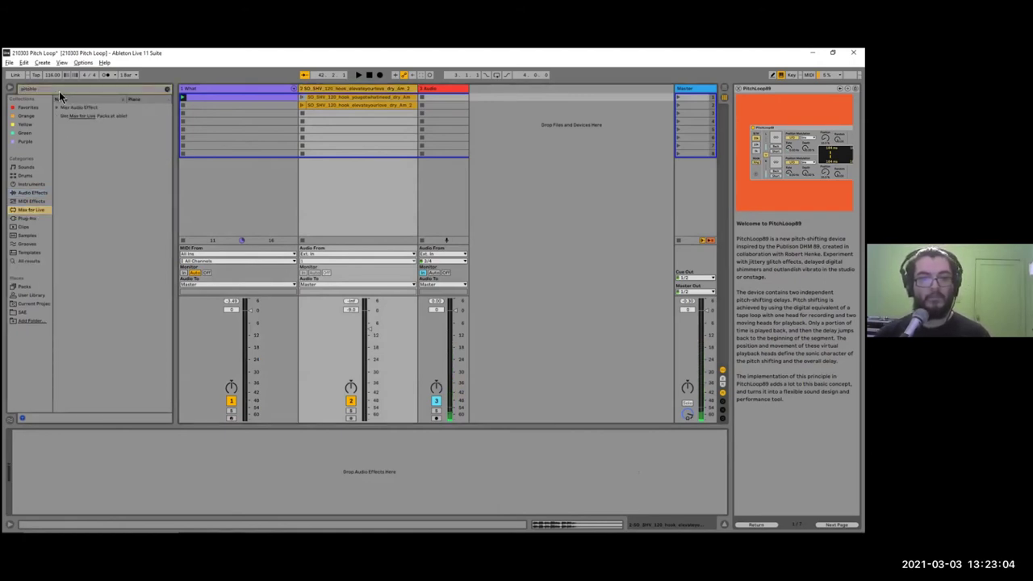
pyautogui.moveTo(91, 116); pyautogui.dragTo(279, 454)
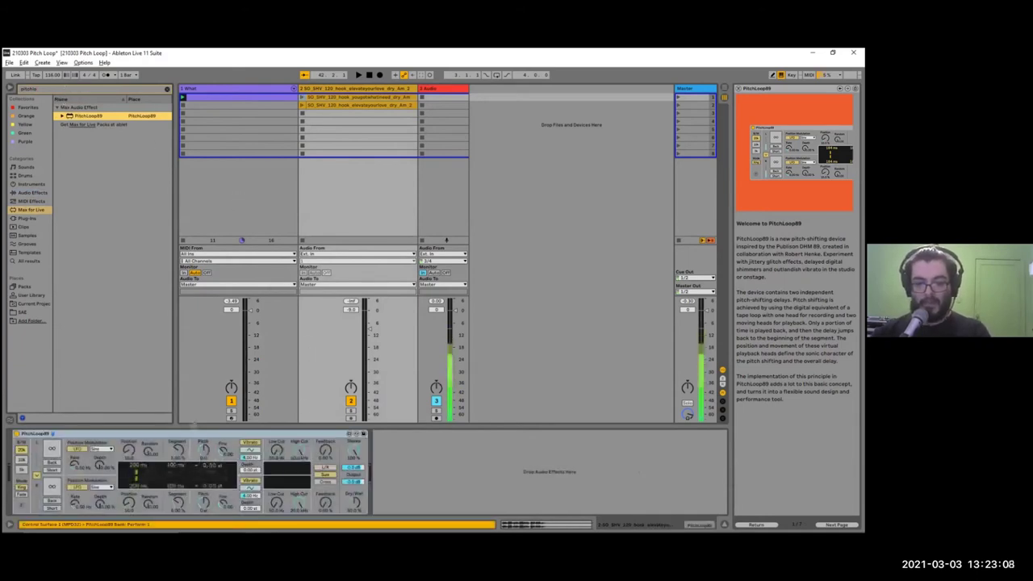
pyautogui.click(167, 89)
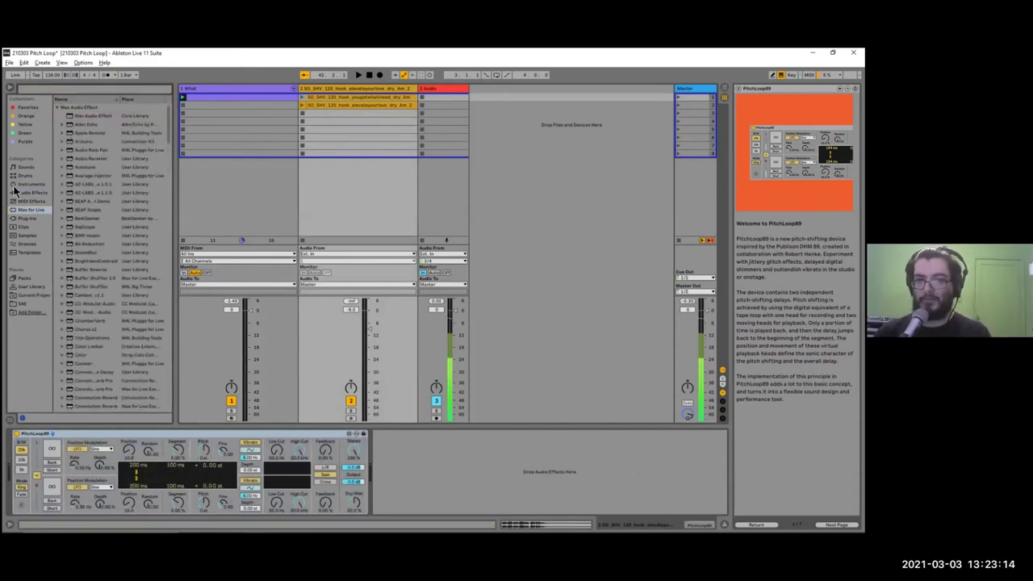
pyautogui.click(9, 87)
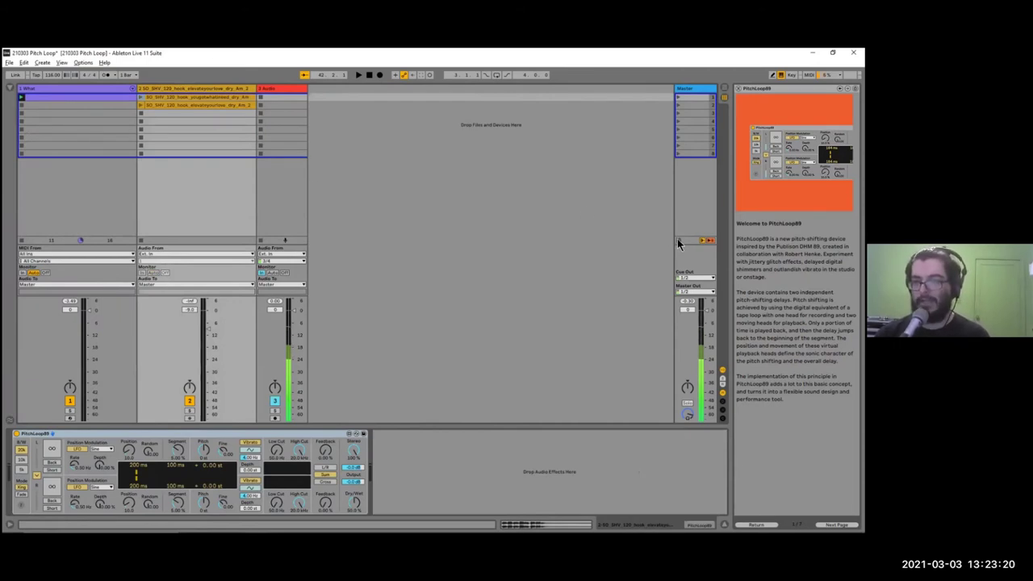
# Play the vocal clip to compare it with PitchLoop89 on and bypassed, leaving the device switched on
pyautogui.click(142, 102)
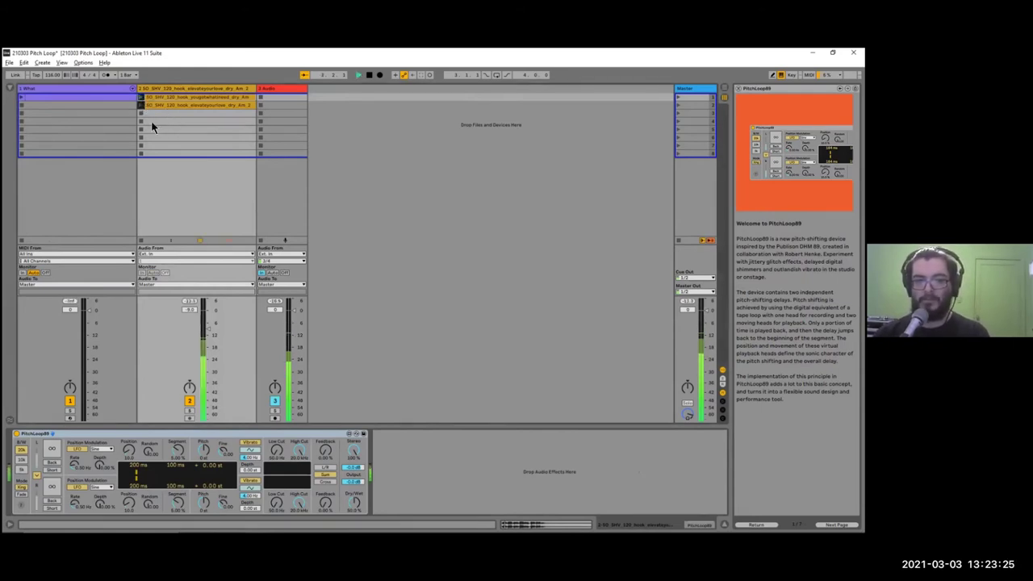
pyautogui.click(17, 434)
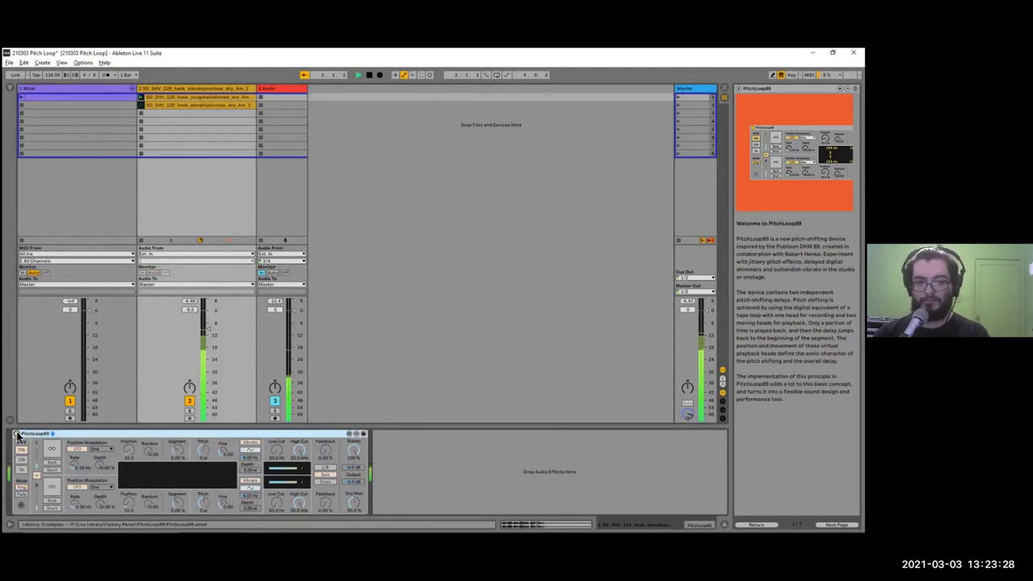
pyautogui.click(17, 434)
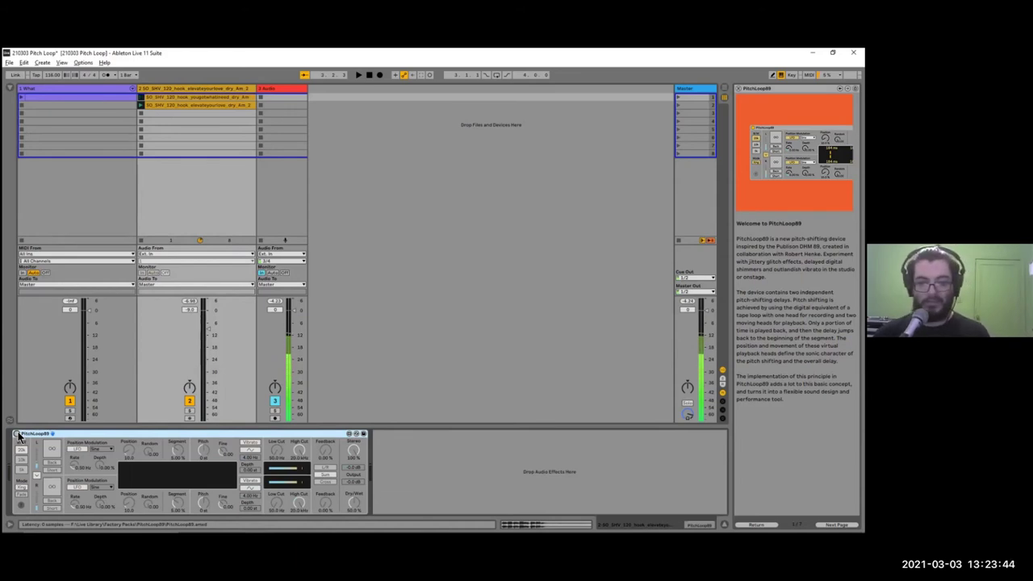
pyautogui.click(17, 435)
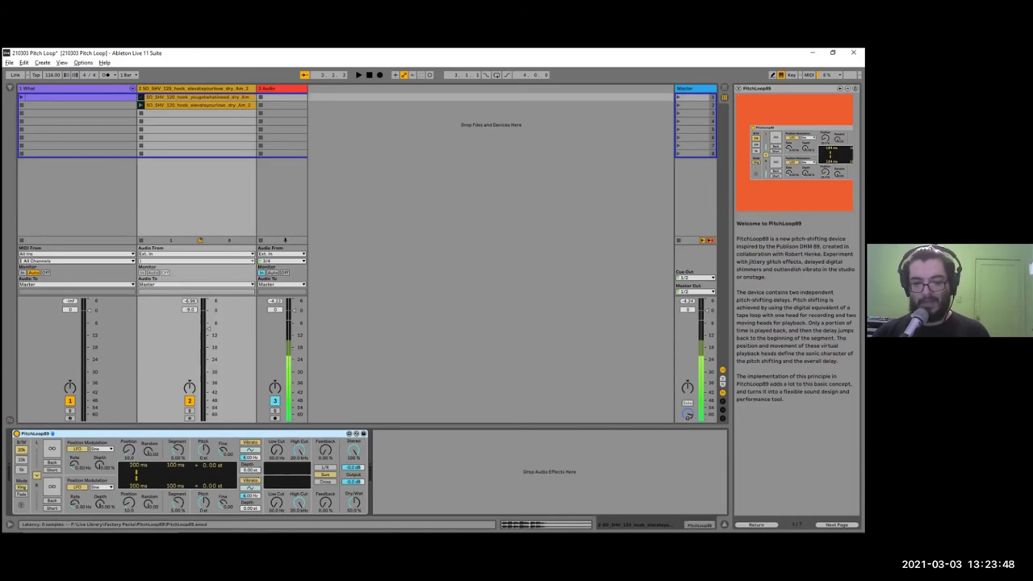
# Try the Vibrato waveform options on the vocal's PitchLoop89 and raise the Vibrato Depth to about 0.38 st
pyautogui.moveTo(253, 470); pyautogui.dragTo(254, 461)
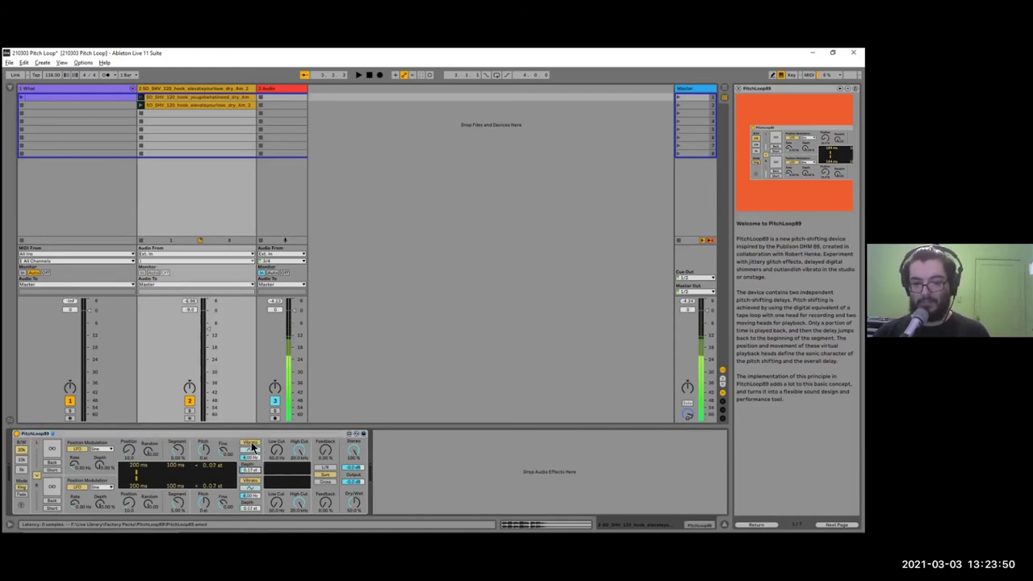
pyautogui.click(250, 452)
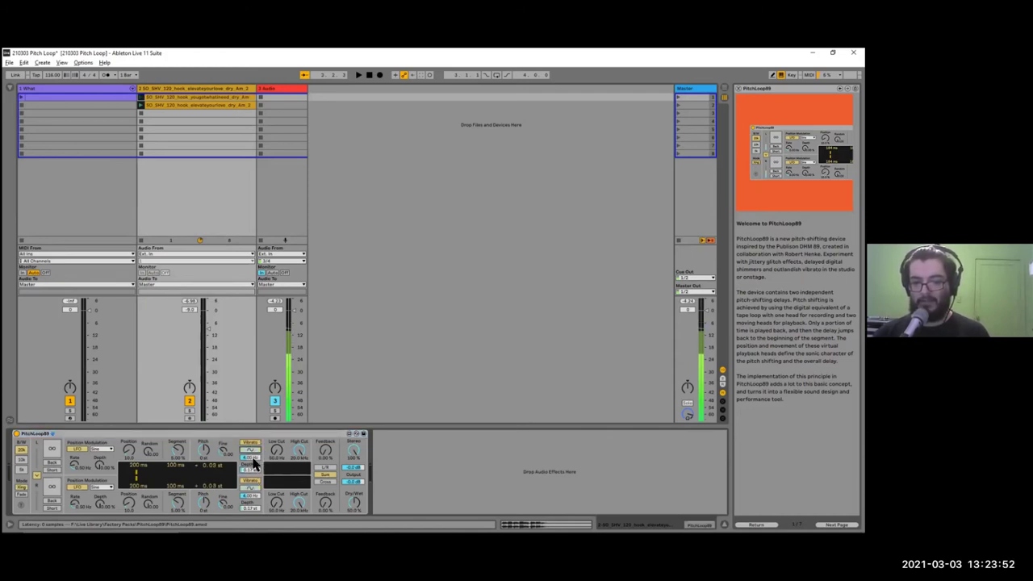
pyautogui.moveTo(252, 469); pyautogui.dragTo(252, 467)
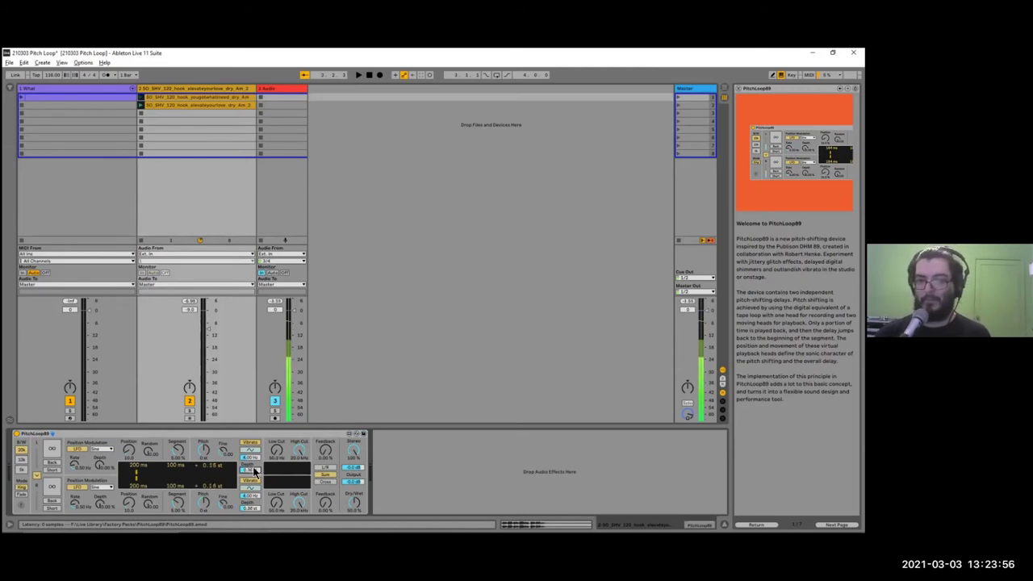
# Play the vocal in Short mode with Position at 0 ms and Segment at about 3 ms, and adjust Dry/Wet
pyautogui.press('space')
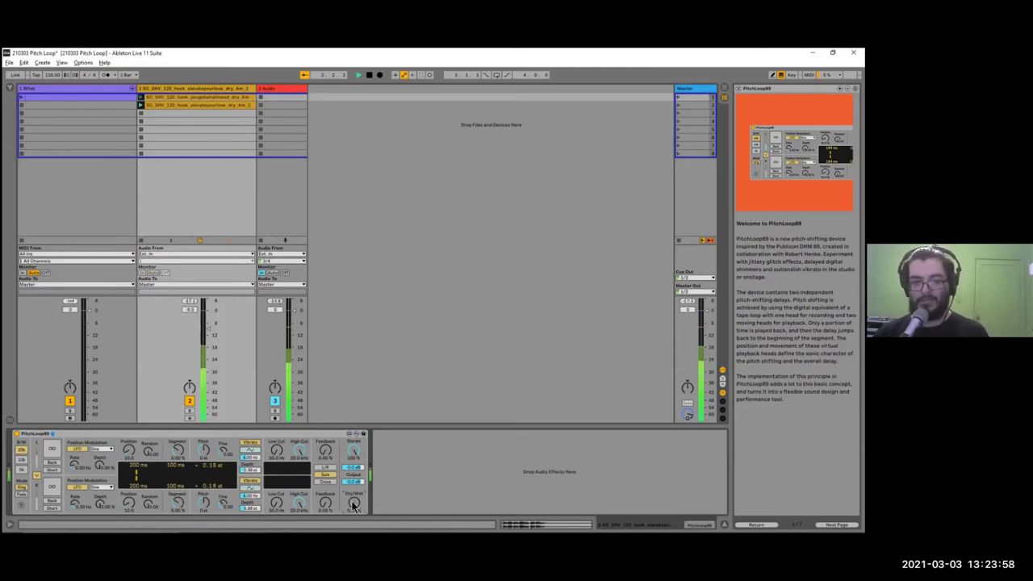
pyautogui.moveTo(129, 449); pyautogui.dragTo(128, 486)
pyautogui.moveTo(179, 450); pyautogui.dragTo(179, 458)
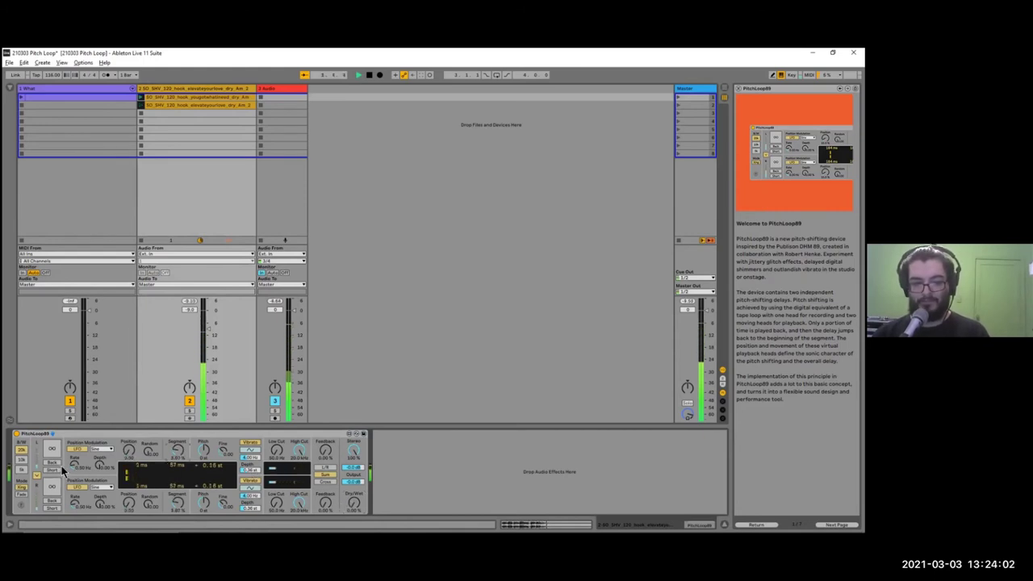
pyautogui.click(57, 469)
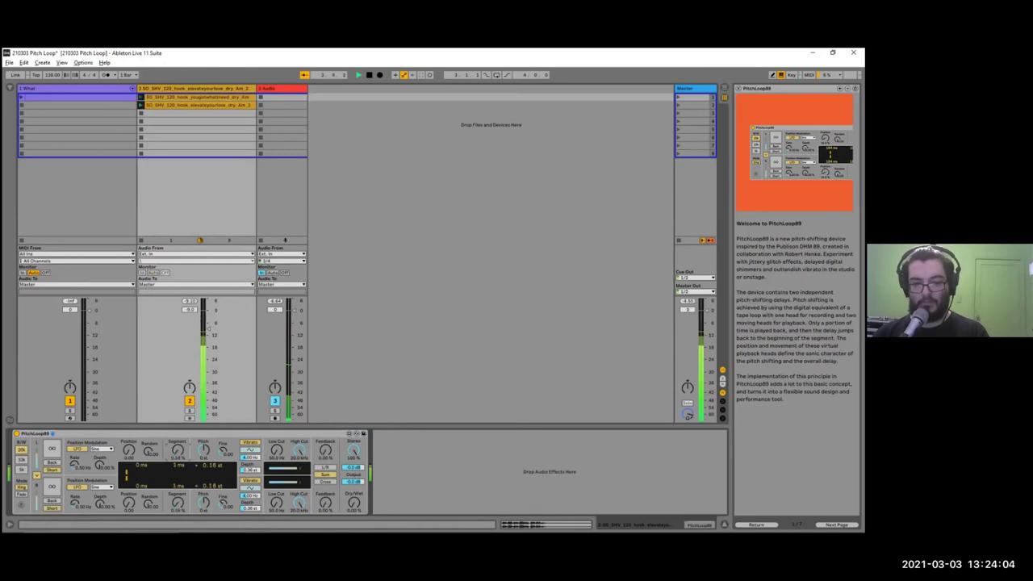
pyautogui.moveTo(355, 502); pyautogui.dragTo(356, 473)
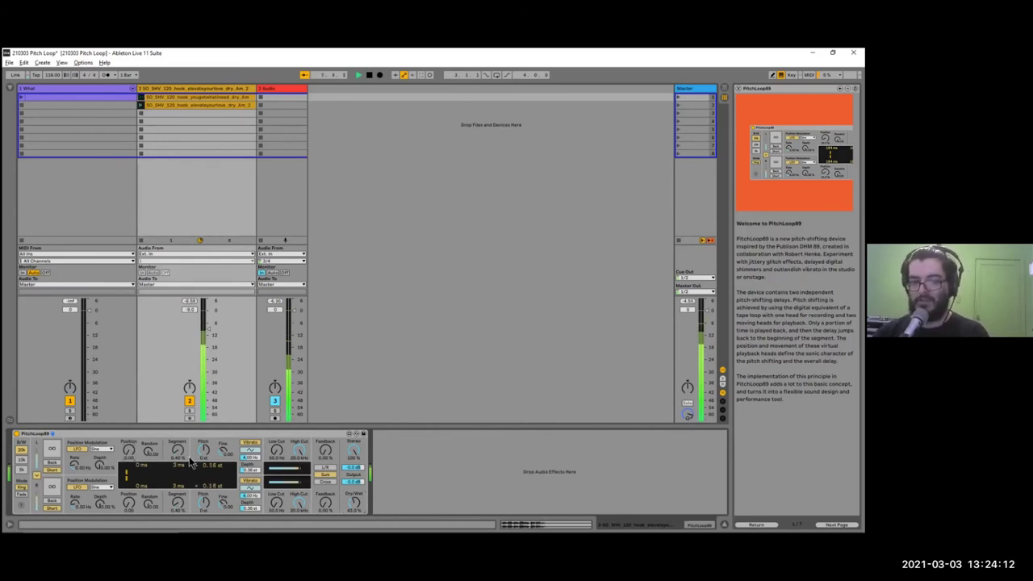
# Raise Position to about 35 ms, Segment to about 6 ms, and Vibrato Depth to about 0.47 st during playback
pyautogui.press('Up')
pyautogui.press('Up')
pyautogui.press('Up')
pyautogui.press('Up')
pyautogui.press('Up')
pyautogui.press('Up')
pyautogui.press('Up')
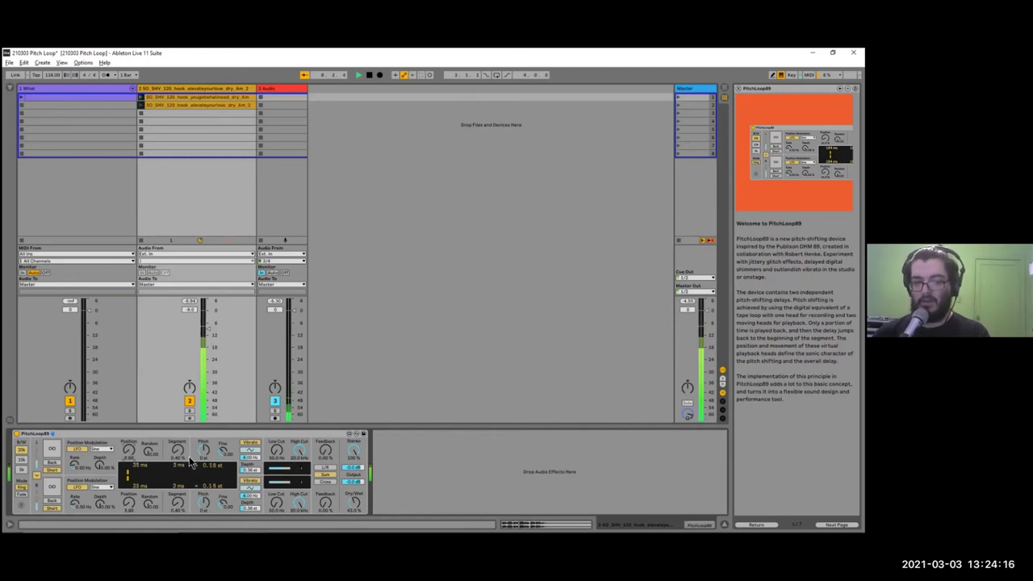
pyautogui.moveTo(179, 454); pyautogui.dragTo(179, 450)
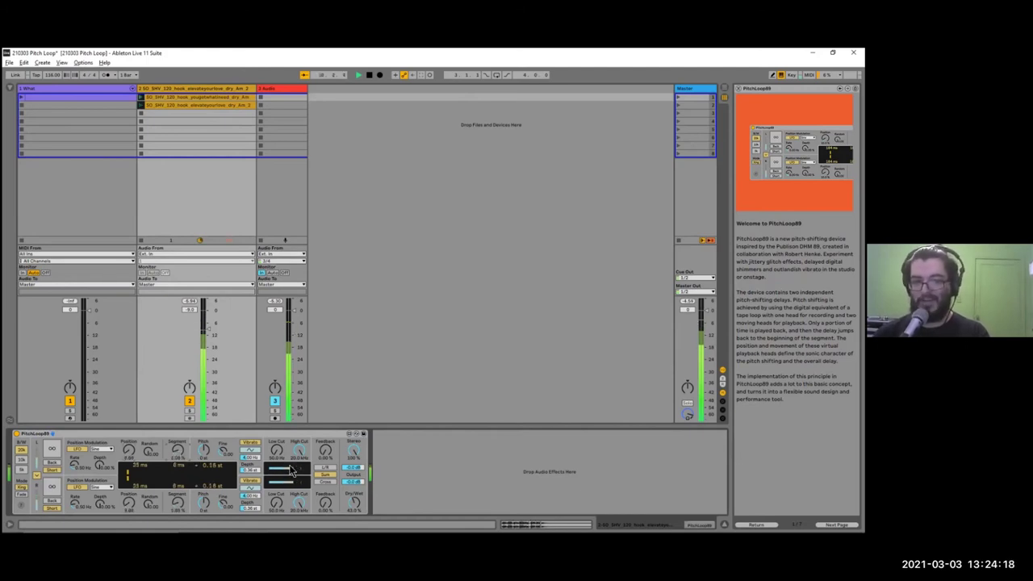
pyautogui.moveTo(251, 470); pyautogui.dragTo(252, 469)
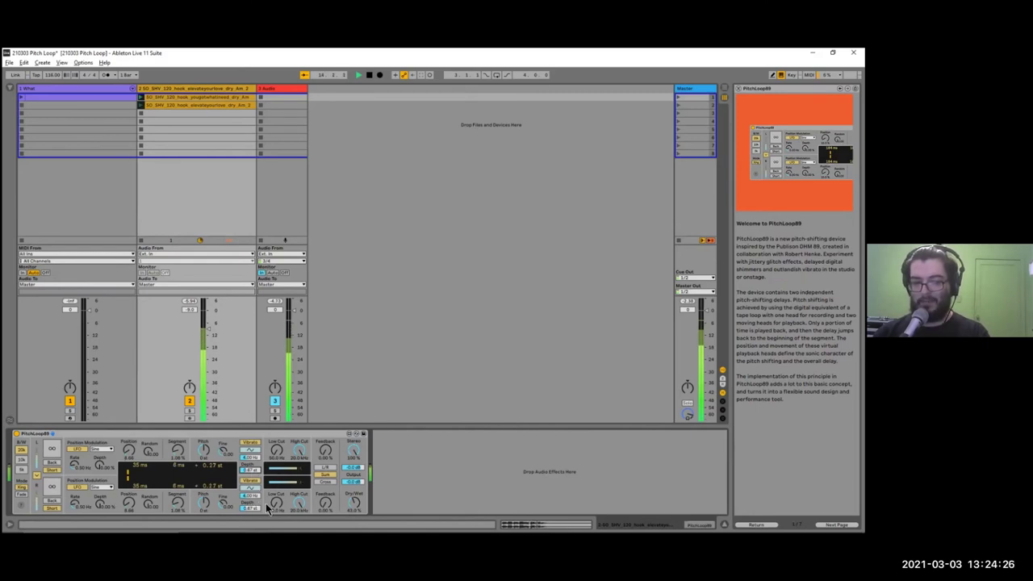
# Set the second channel's Vibrato rate to about 2.4 Hz, Low Cut to 183 Hz, and Feedback to about 86%
pyautogui.moveTo(251, 502); pyautogui.dragTo(251, 500)
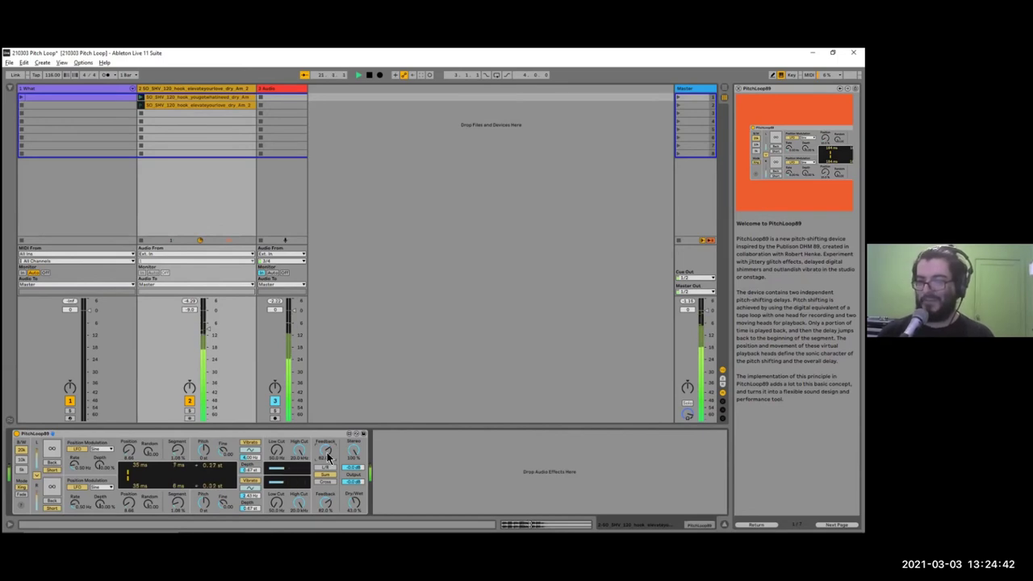
pyautogui.moveTo(275, 455); pyautogui.dragTo(327, 446)
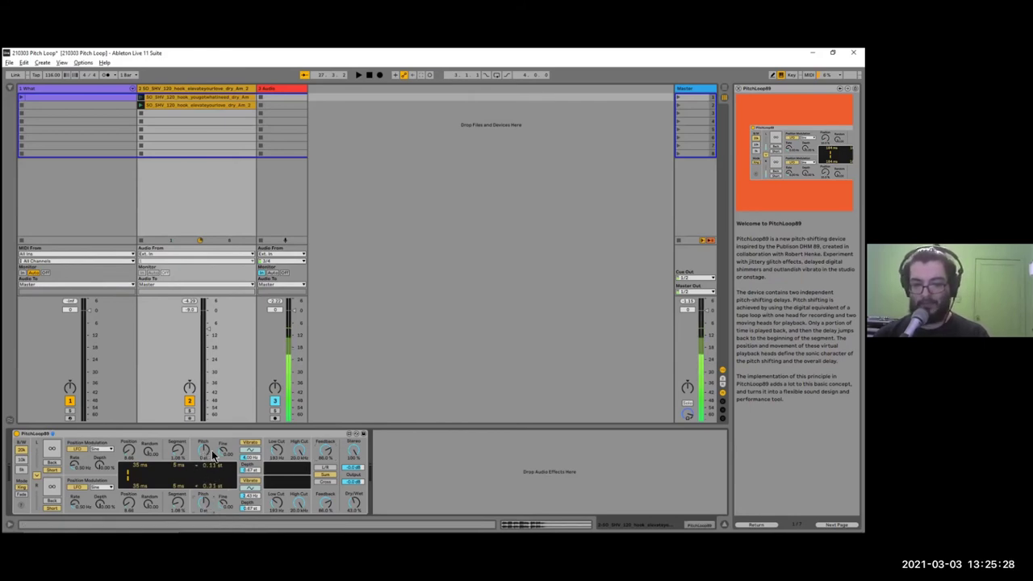
# Pitch the first channel to +7 st and the second to -12 st with Feedback at 22%, playing the vocal
pyautogui.moveTo(203, 450); pyautogui.dragTo(203, 428)
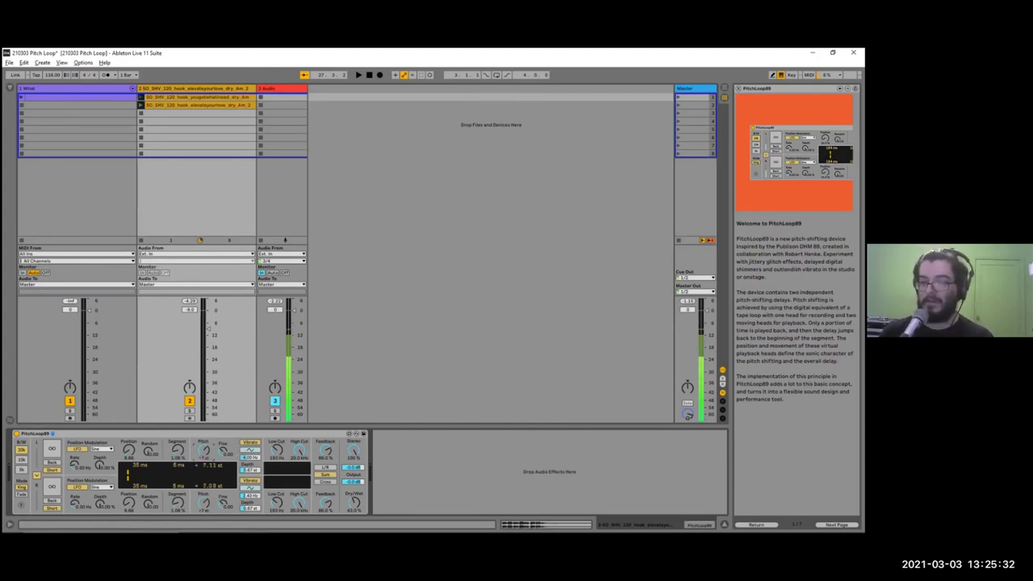
pyautogui.press('space')
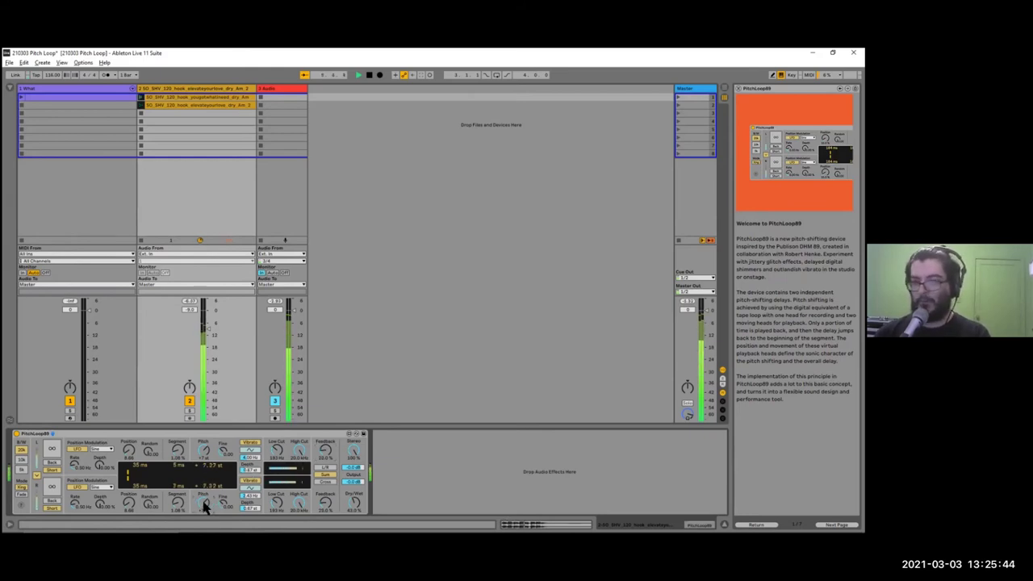
pyautogui.moveTo(204, 501); pyautogui.dragTo(203, 535)
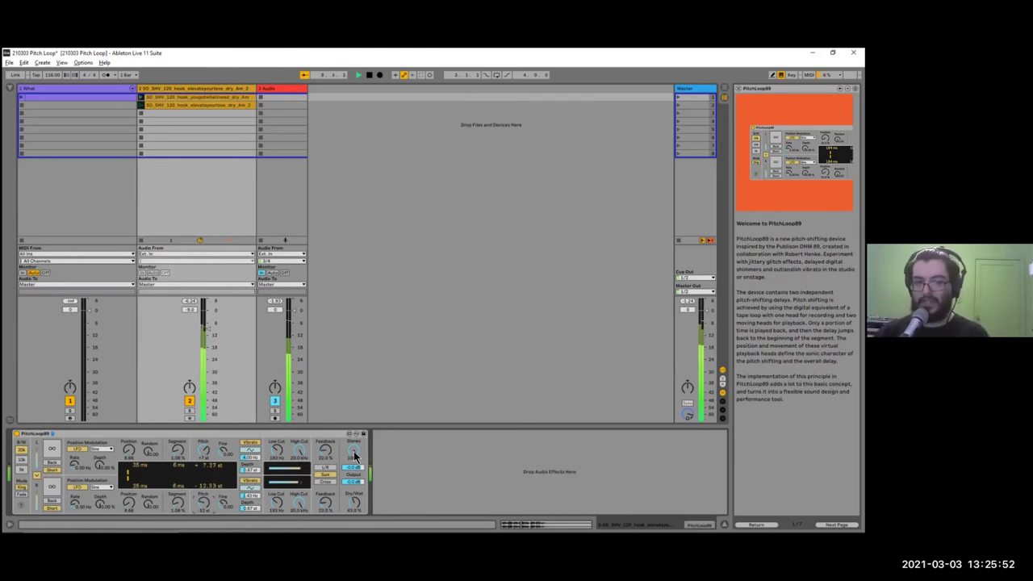
# Narrow Stereo to 36%, lower High Cut to about 5 kHz, and set Position to about 22 ms and Segment to about 37 ms
pyautogui.moveTo(355, 453); pyautogui.dragTo(354, 465)
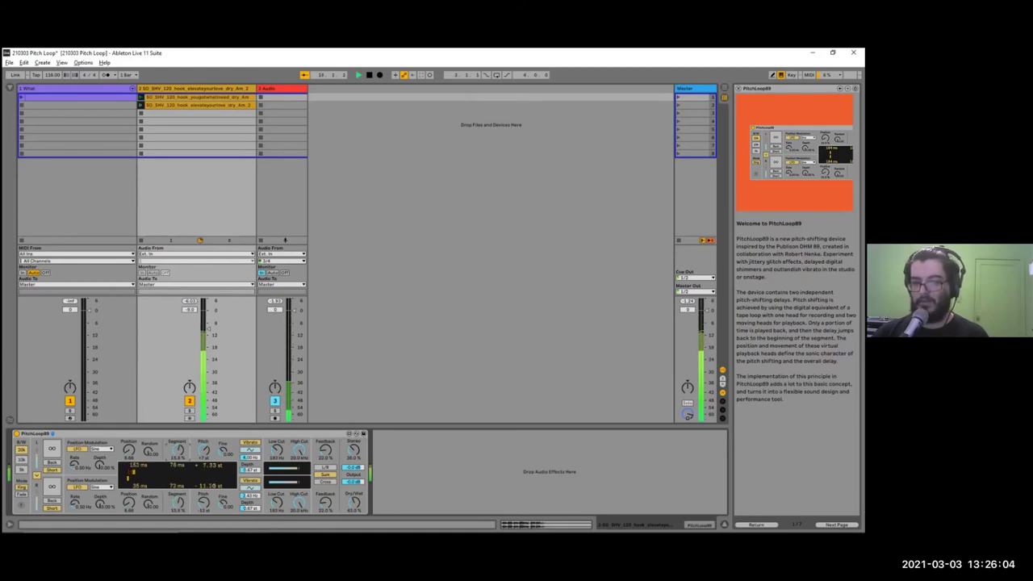
pyautogui.moveTo(298, 450); pyautogui.dragTo(298, 468)
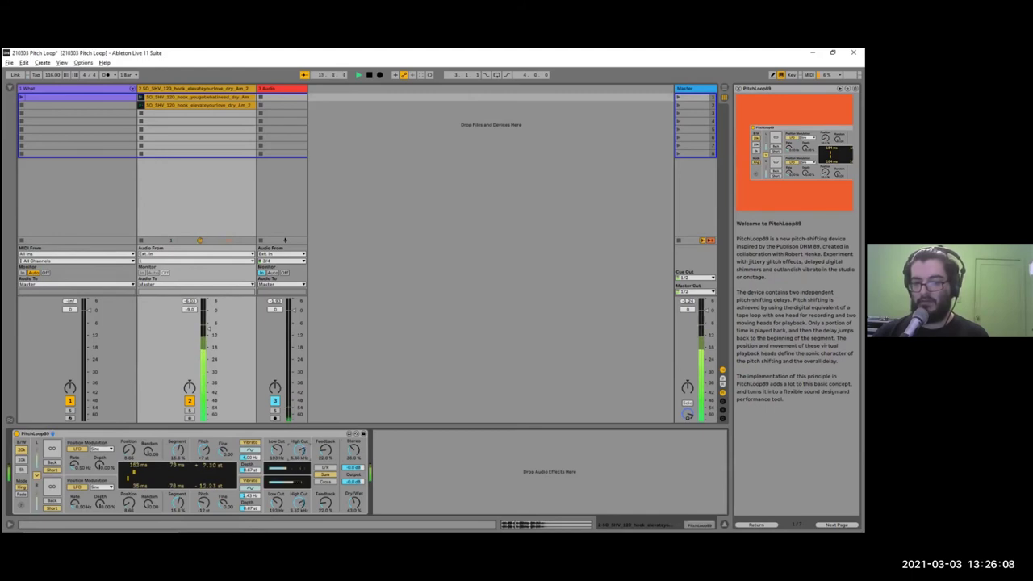
pyautogui.moveTo(133, 452); pyautogui.dragTo(133, 468)
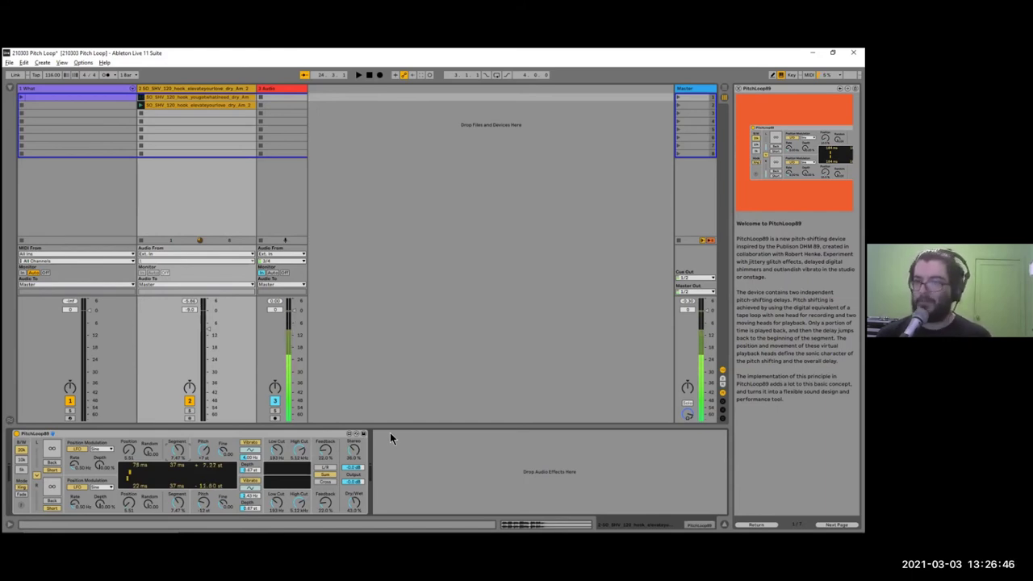
# Set the vocal's PitchLoop89 to 100% Dry/Wet with both channels at -5 st and play the clip
pyautogui.click(248, 434)
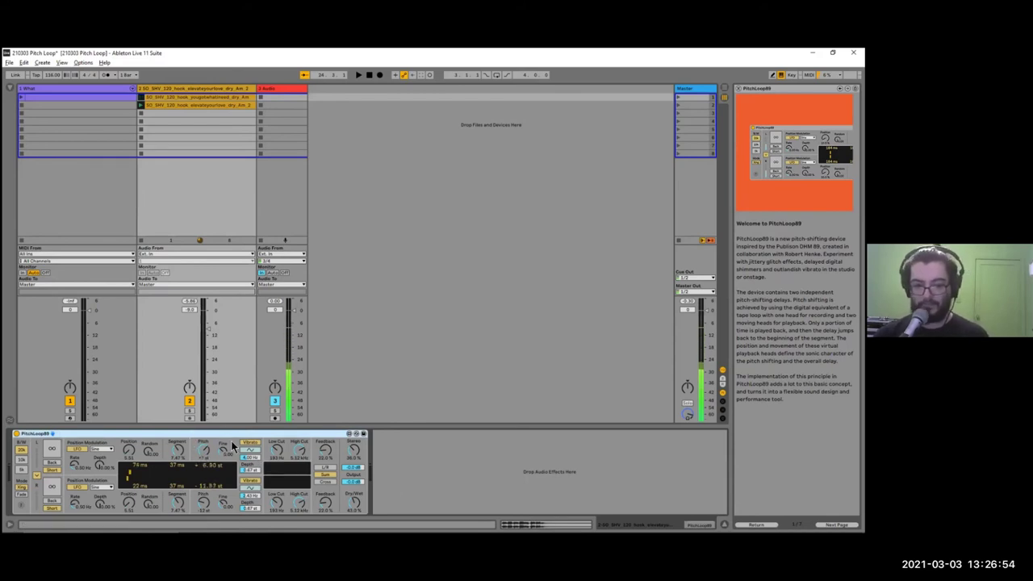
pyautogui.moveTo(355, 505); pyautogui.dragTo(355, 456)
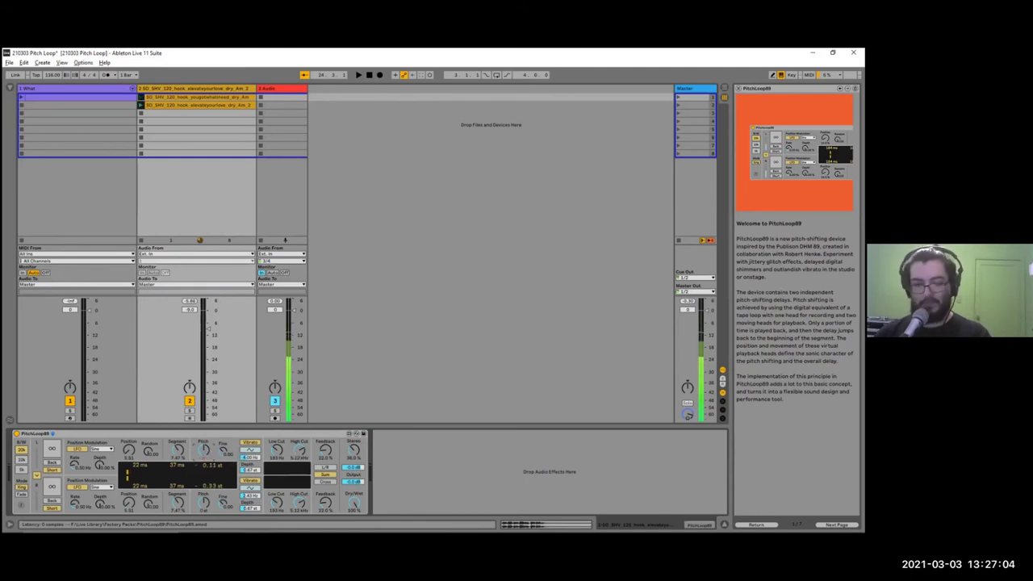
pyautogui.press('space')
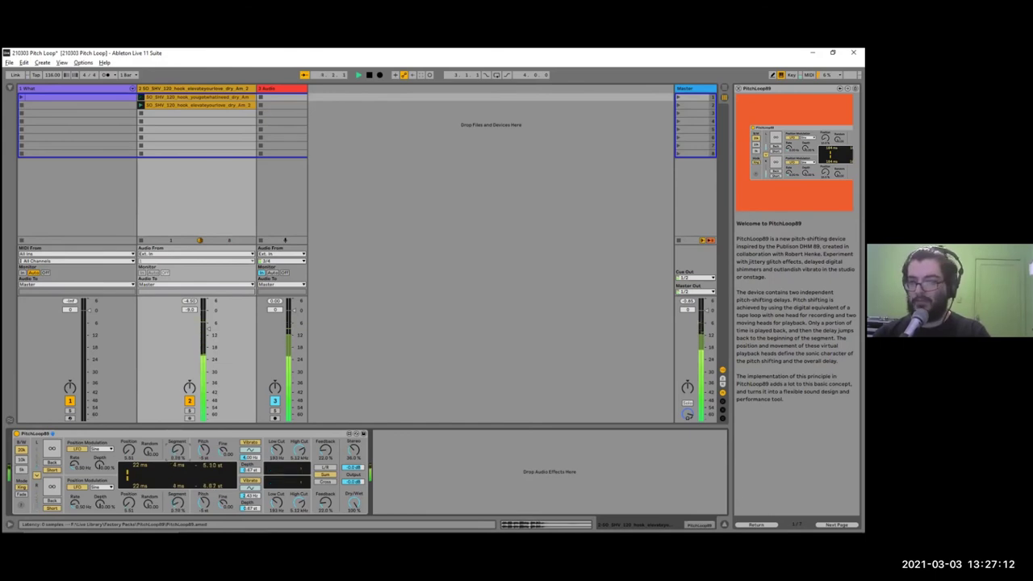
# During playback, set High Cut to 20 kHz, Segment to about 29 ms, Vibrato Depth to 0.50 st, and Feedback to 18%
pyautogui.moveTo(304, 445); pyautogui.dragTo(304, 396)
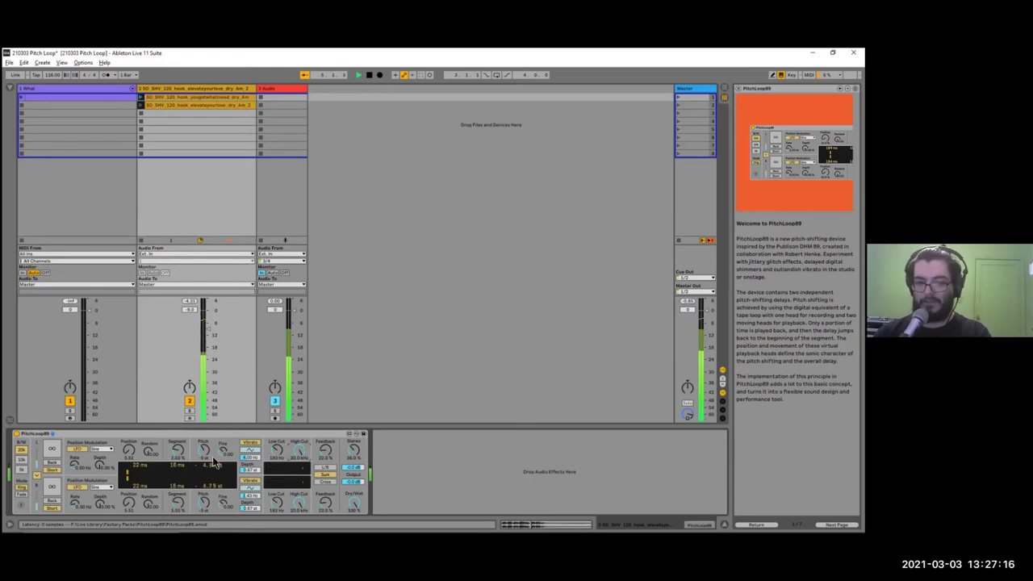
pyautogui.moveTo(184, 450); pyautogui.dragTo(184, 435)
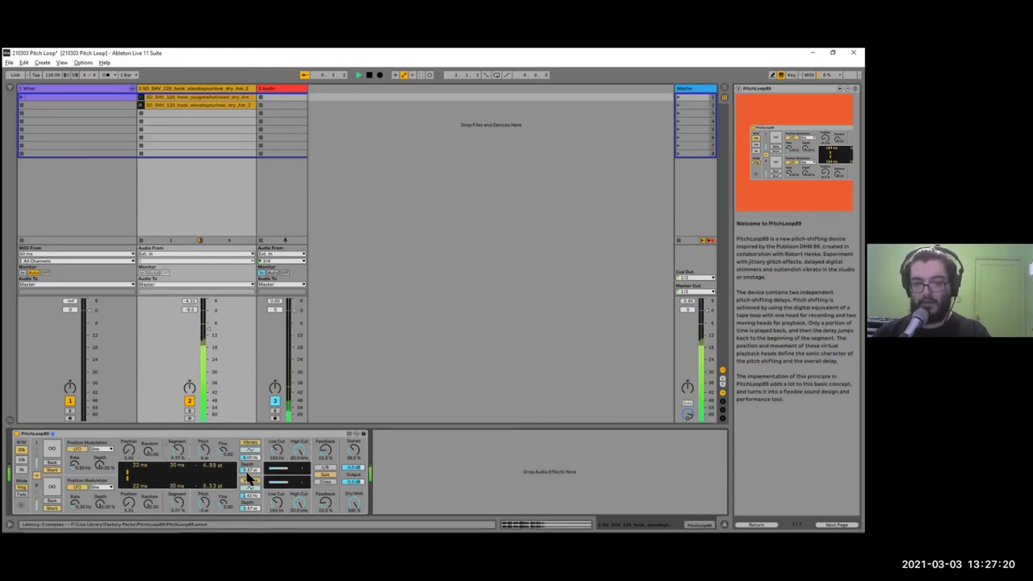
pyautogui.moveTo(251, 470)
pyautogui.mouseDown()
pyautogui.moveTo(251, 456)
pyautogui.moveTo(251, 473)
pyautogui.mouseUp()
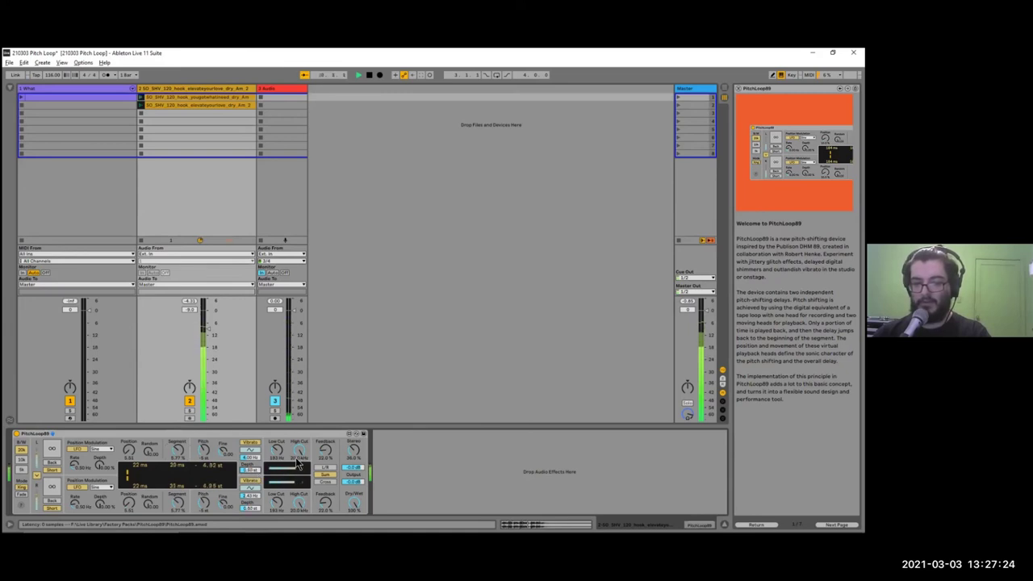
pyautogui.moveTo(325, 454); pyautogui.dragTo(325, 460)
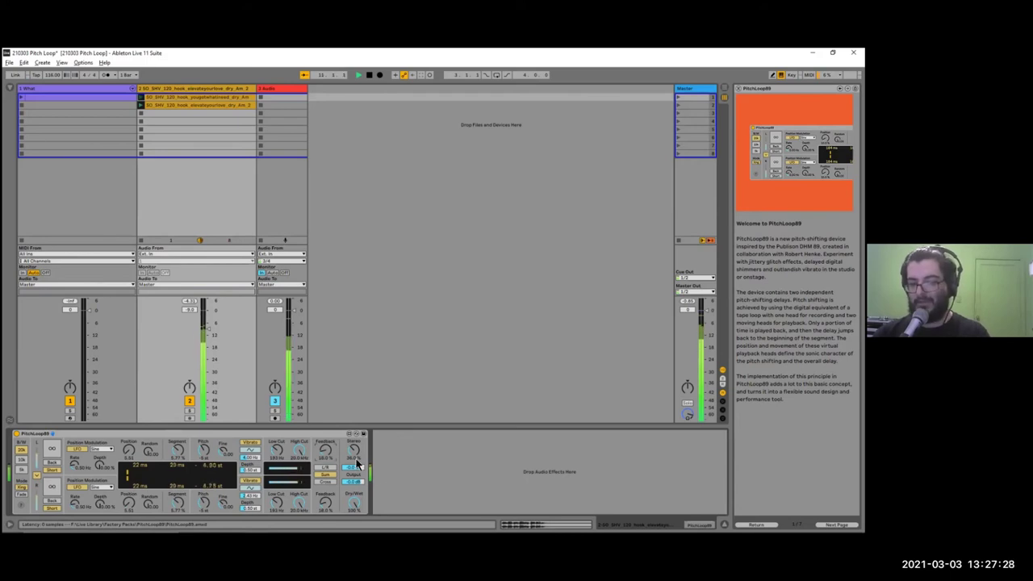
pyautogui.press('space')
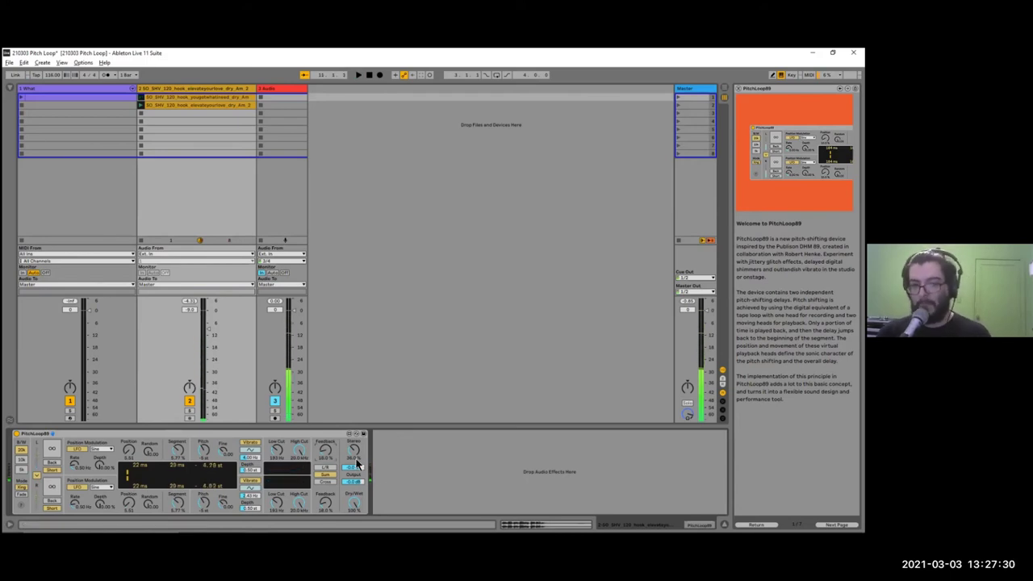
# Search the browser for PitchLoop89 and add a second instance after the first on the vocal track
pyautogui.click(10, 88)
pyautogui.click(76, 90)
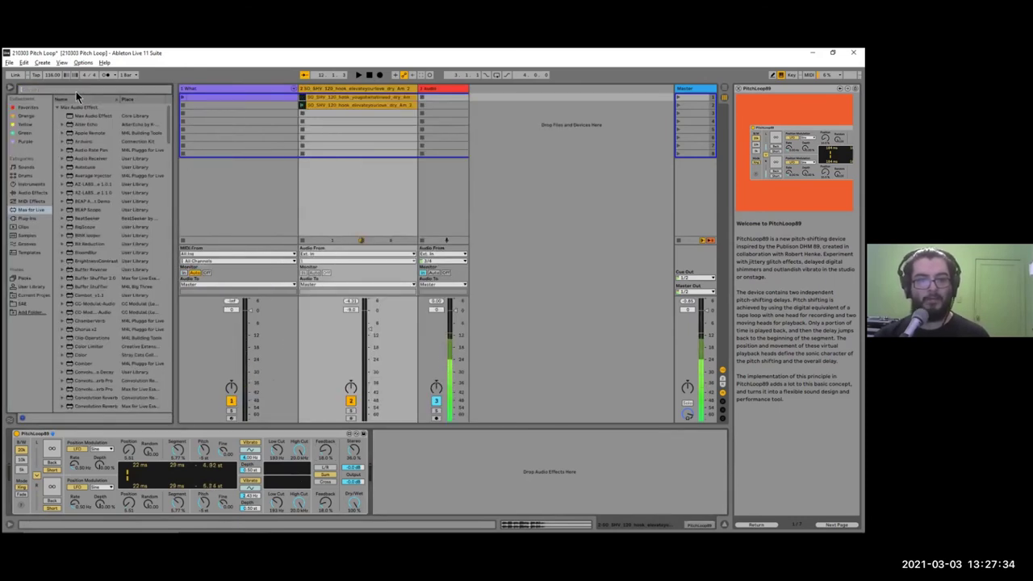
pyautogui.write('pitchloo')
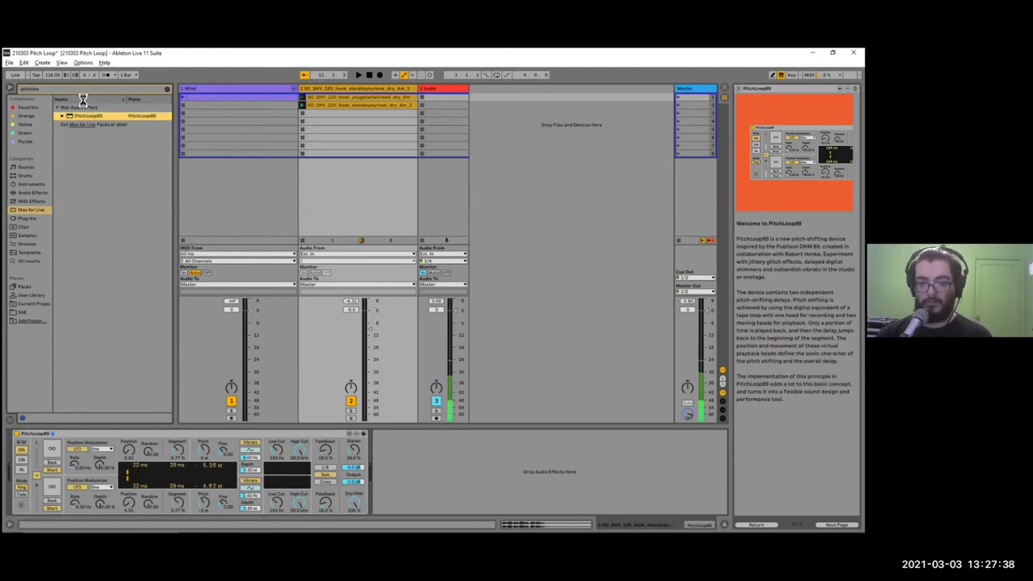
pyautogui.click(699, 528)
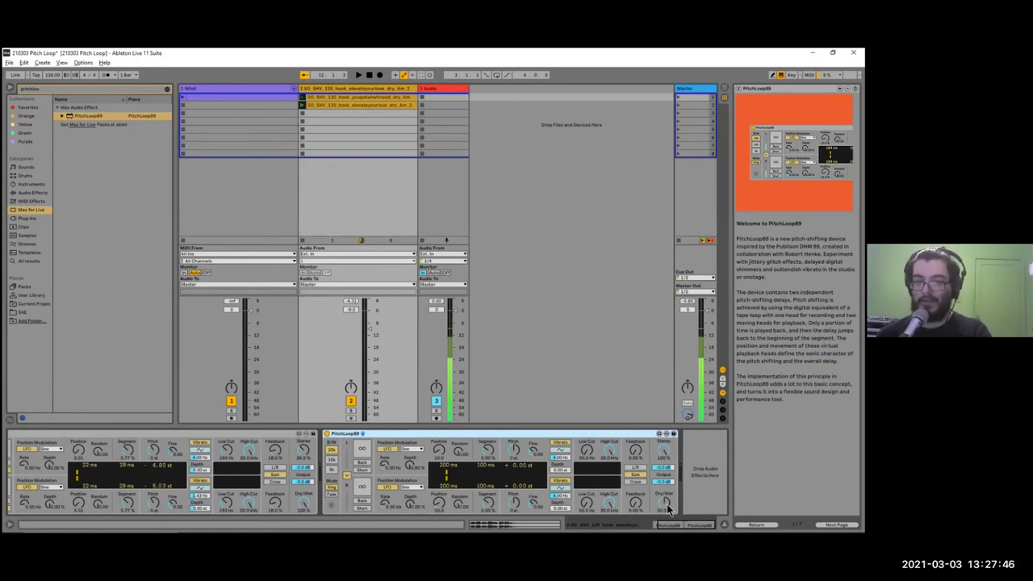
# Play the vocal through the second PitchLoop89 in Short mode with Position at about 15 ms and Segment at about 14 ms
pyautogui.click(11, 91)
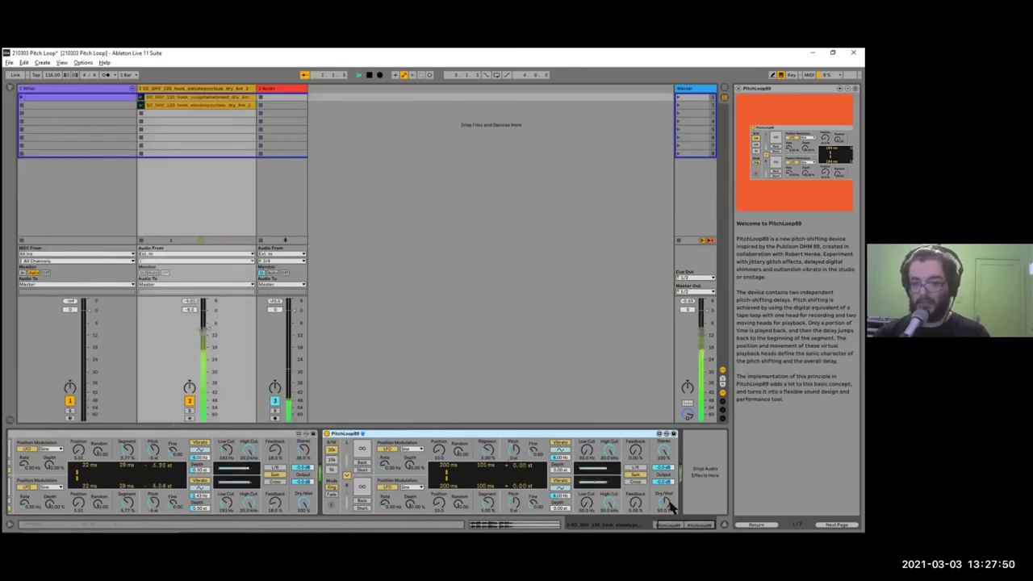
pyautogui.click(365, 466)
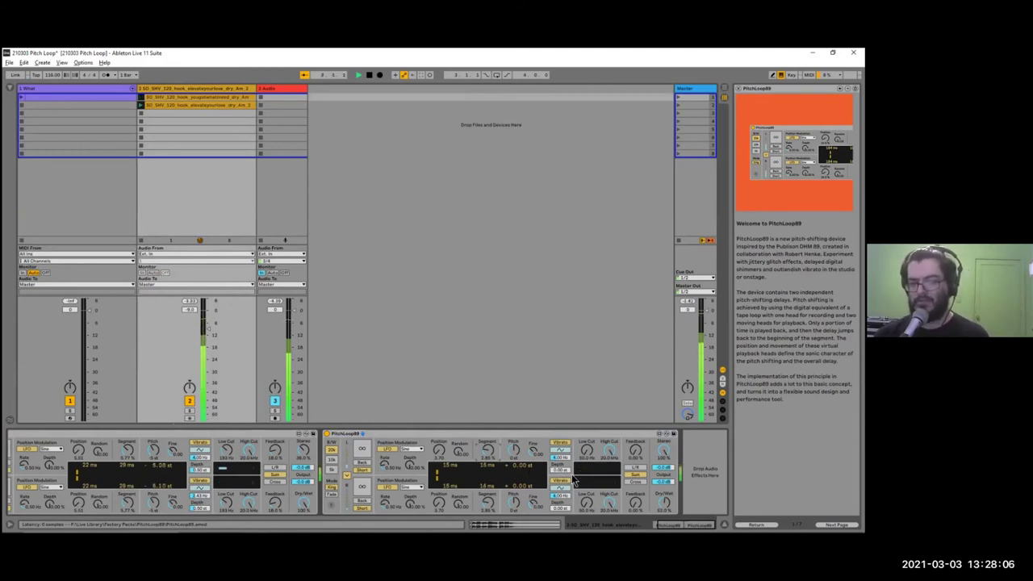
pyautogui.press('space')
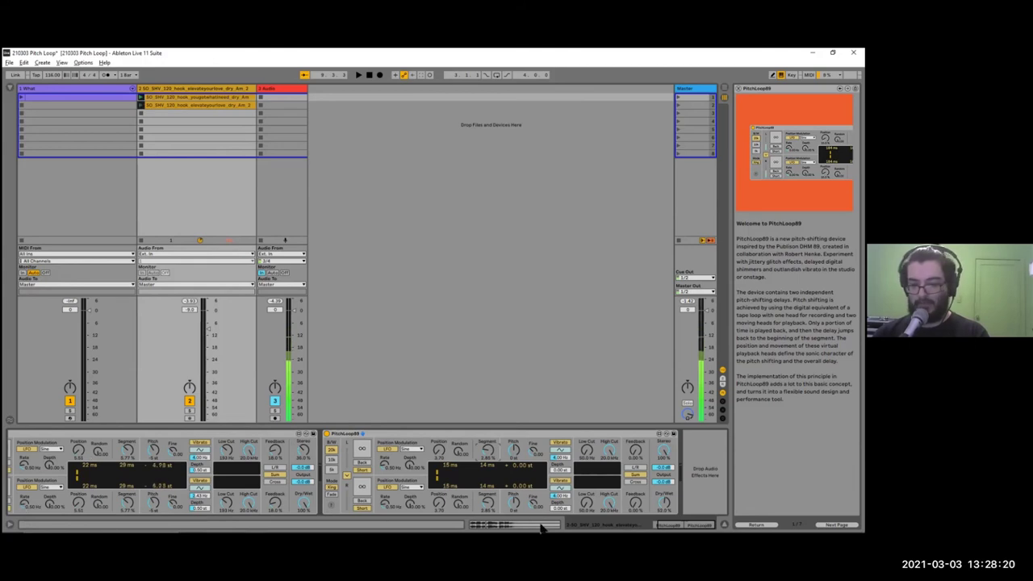
# Pitch the second PitchLoop89 to +7 st and -12 st, and play it with Segment about 36 ms and Vibrato Depth 0.71 st
pyautogui.moveTo(674, 526)
pyautogui.mouseDown()
pyautogui.moveTo(656, 529)
pyautogui.moveTo(688, 530)
pyautogui.mouseUp()
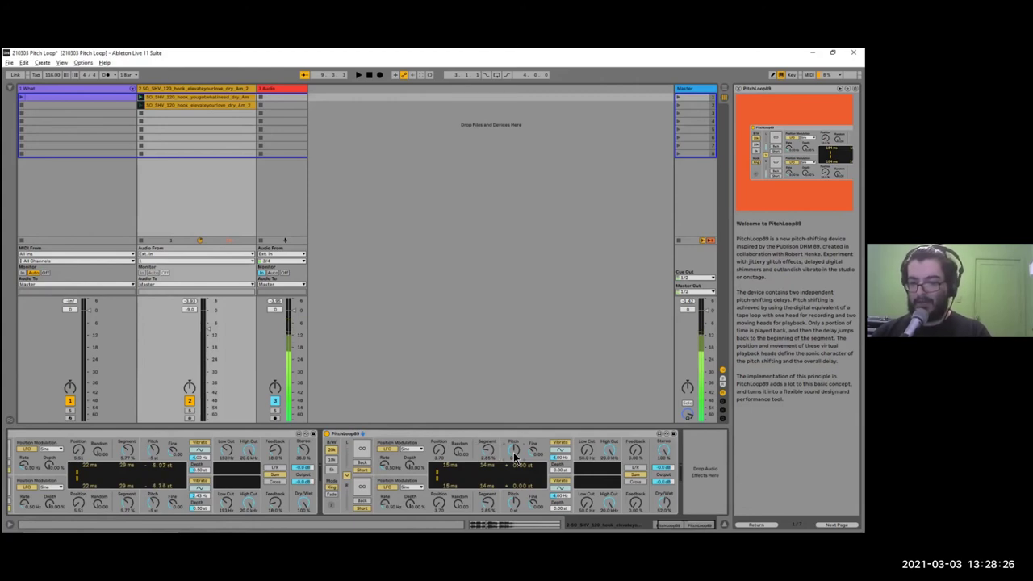
pyautogui.moveTo(513, 451); pyautogui.dragTo(513, 434)
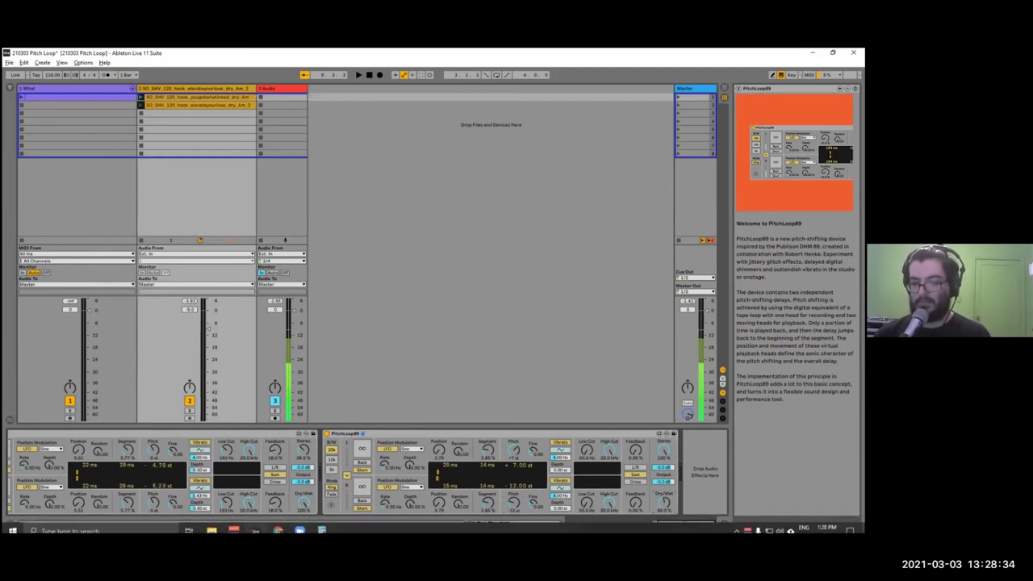
pyautogui.press('space')
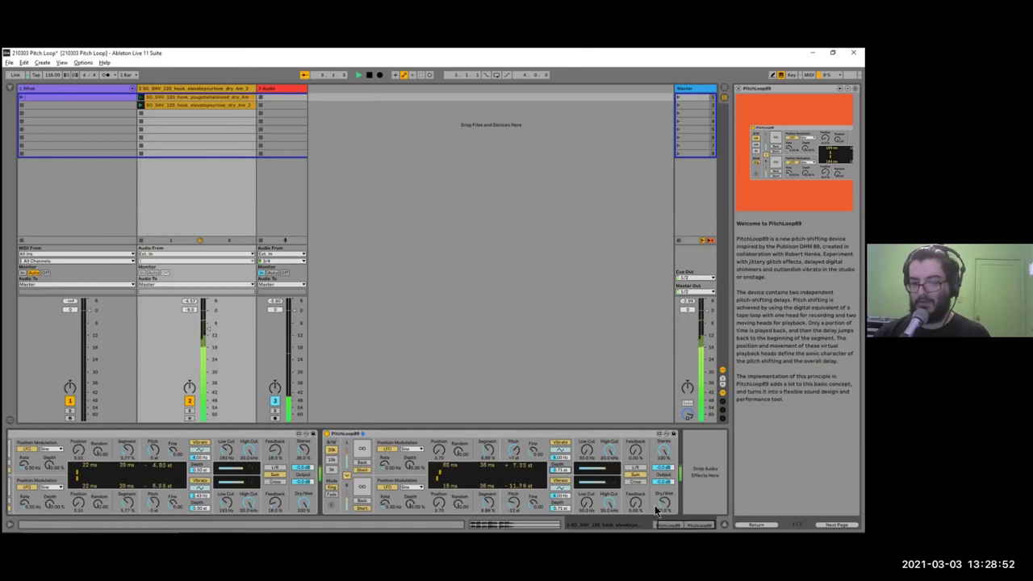
# Add a third PitchLoop89 to the vocal track and shorten its Segment to about 77 ms
pyautogui.click(11, 89)
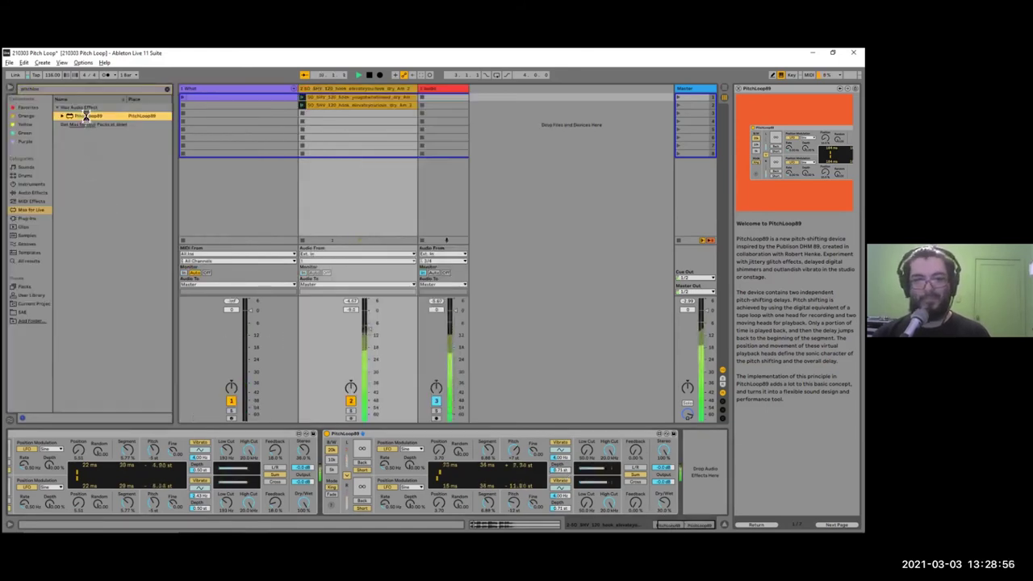
pyautogui.press('Return')
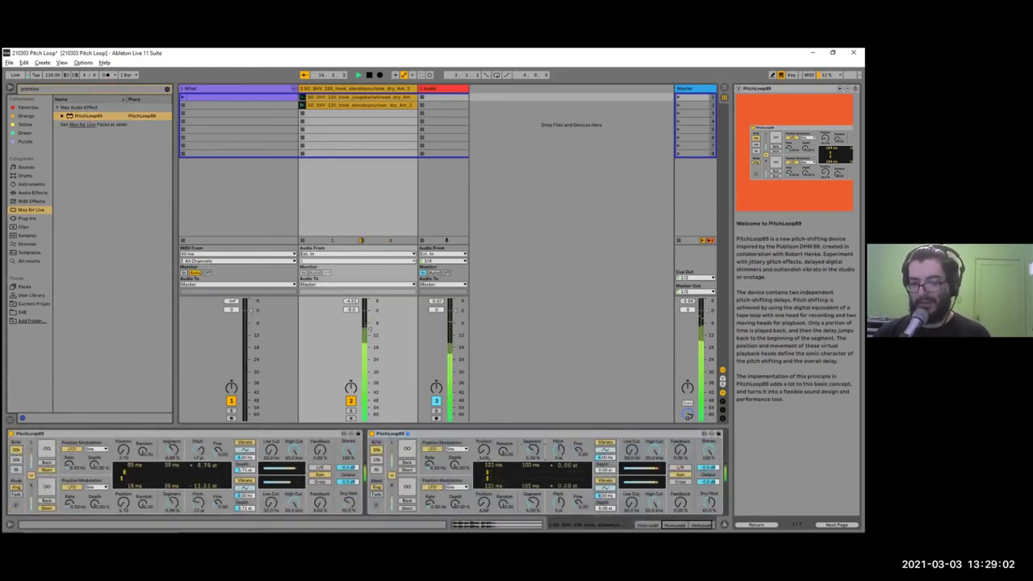
pyautogui.moveTo(532, 452); pyautogui.dragTo(533, 463)
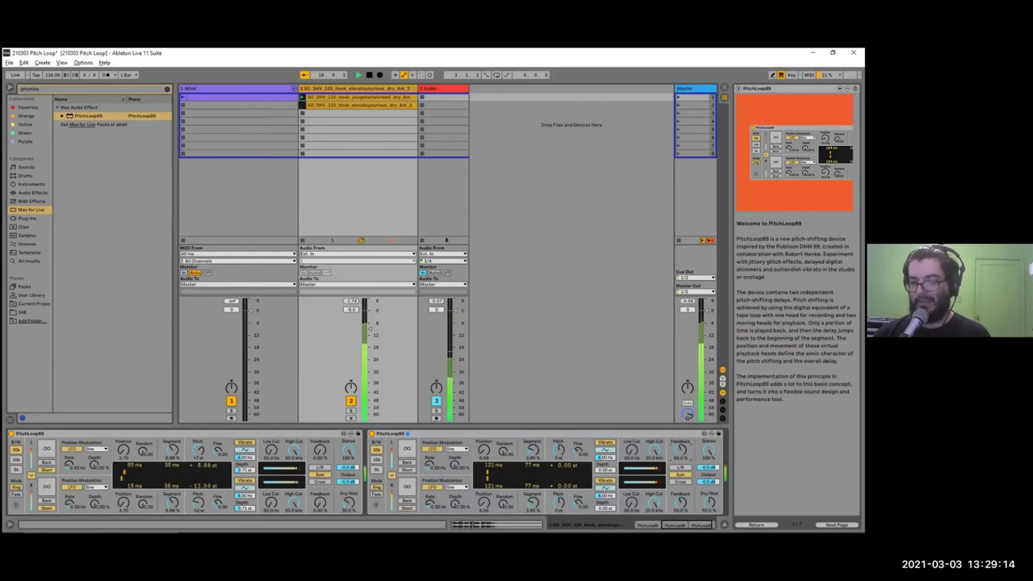
# Adjust the third PitchLoop89's Random amount and raise its Feedback to about 84% during playback
pyautogui.moveTo(504, 452); pyautogui.dragTo(504, 444)
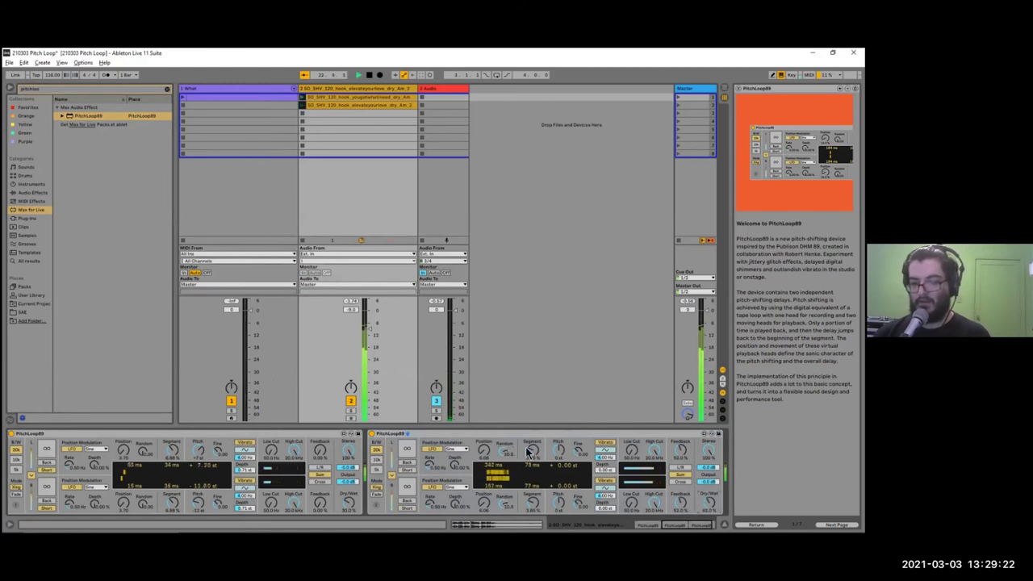
pyautogui.moveTo(505, 452); pyautogui.dragTo(506, 464)
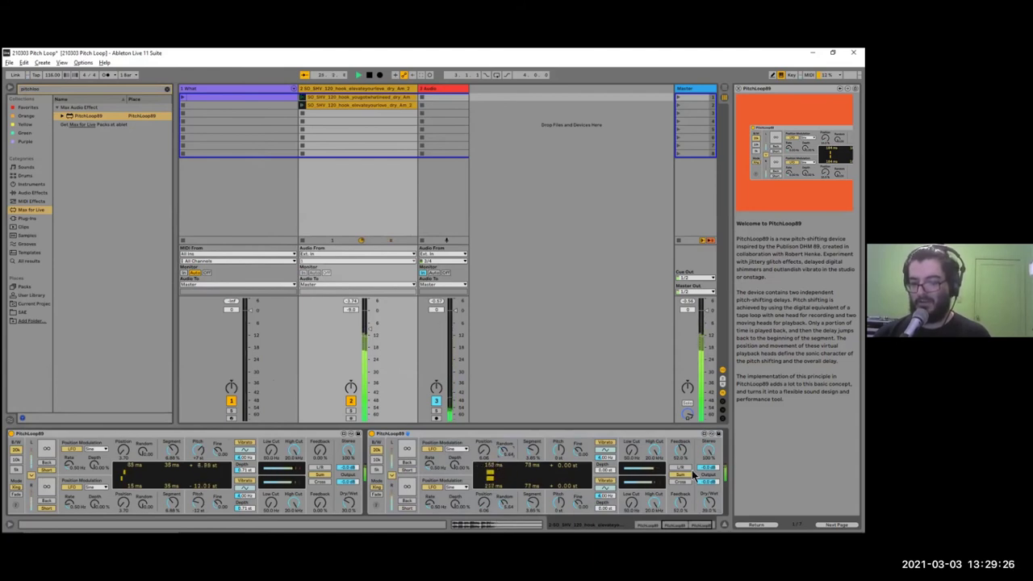
pyautogui.moveTo(679, 452); pyautogui.dragTo(680, 439)
pyautogui.moveTo(694, 523); pyautogui.dragTo(701, 523)
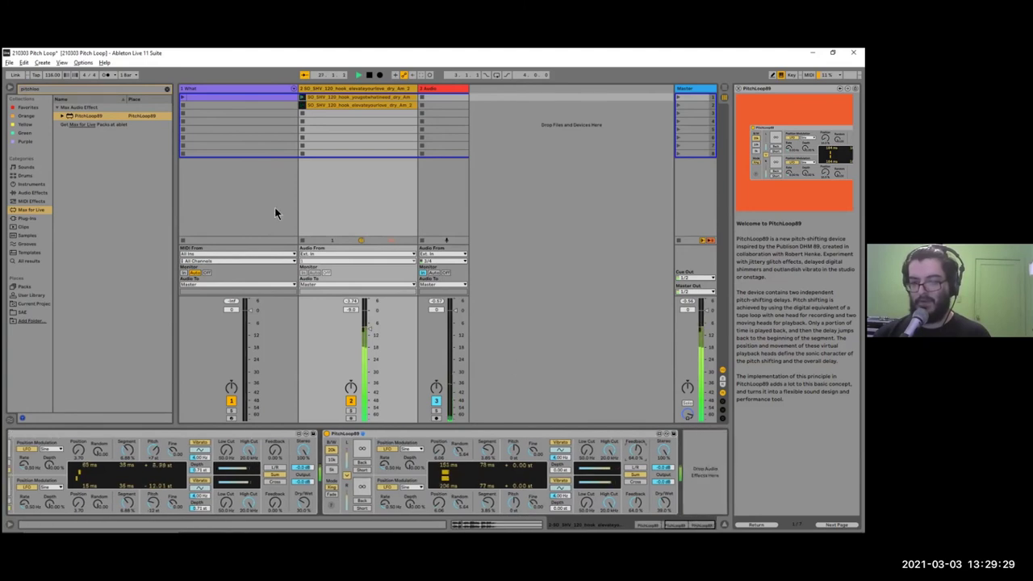
# Launch the drum clip and set its PitchLoop89 to 30% Dry/Wet, Position about 385 ms, and Cross feedback routing
pyautogui.click(183, 99)
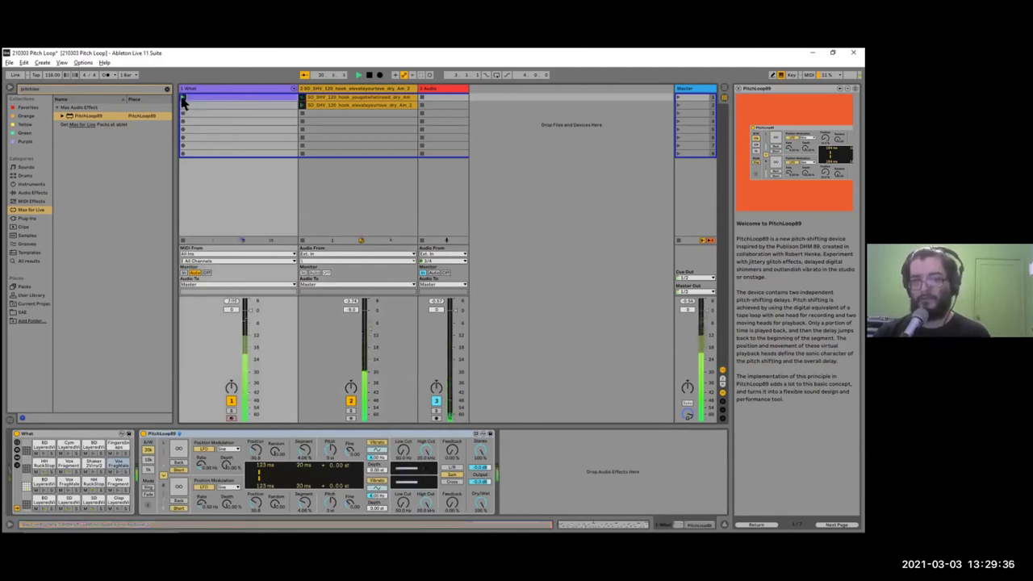
pyautogui.click(216, 95)
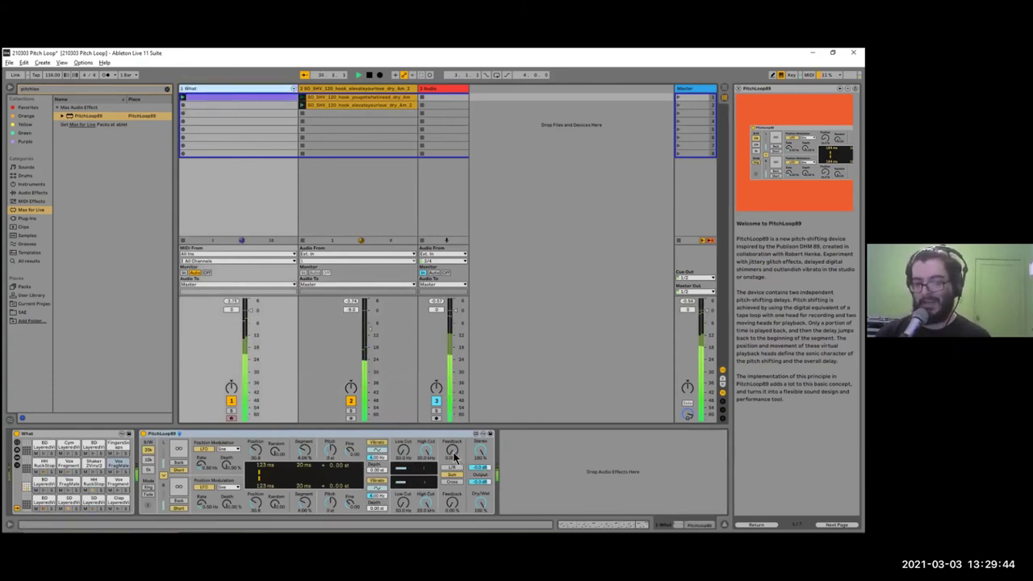
pyautogui.moveTo(484, 504); pyautogui.dragTo(483, 514)
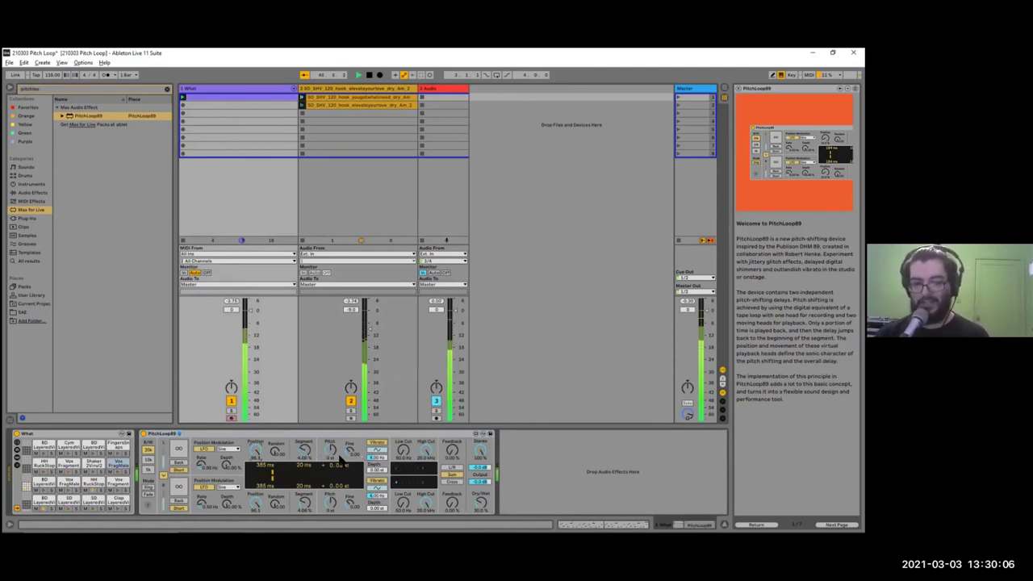
pyautogui.click(453, 482)
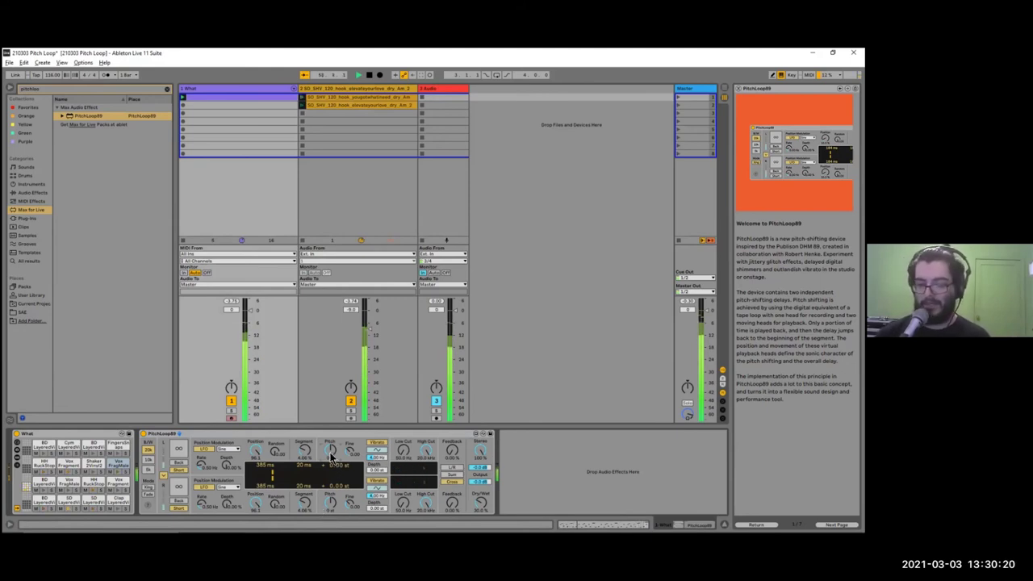
# Shift the pitch of the drum track's PitchLoop89 by 7 st and stop playback
pyautogui.moveTo(331, 452); pyautogui.dragTo(332, 441)
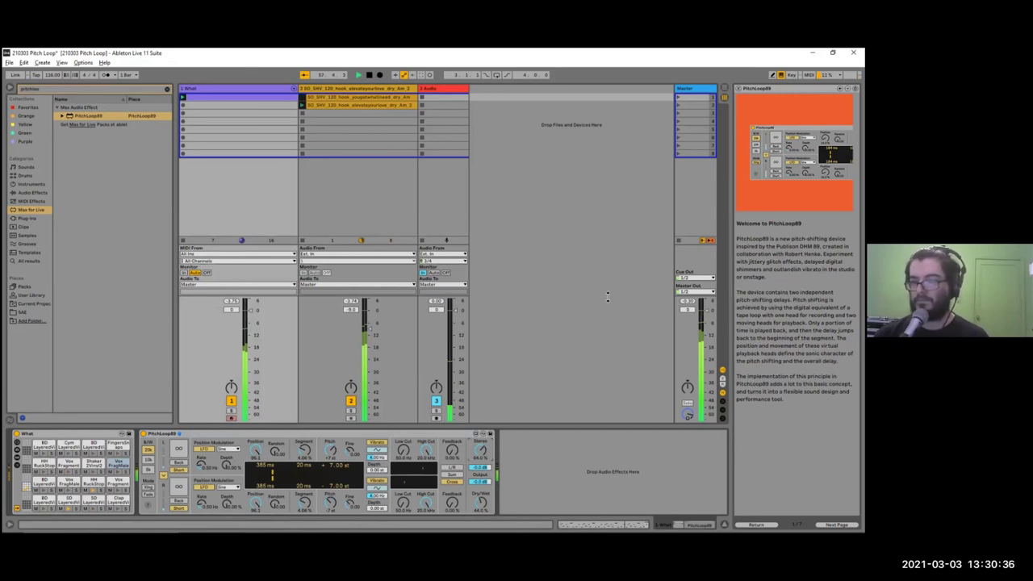
pyautogui.click(579, 341)
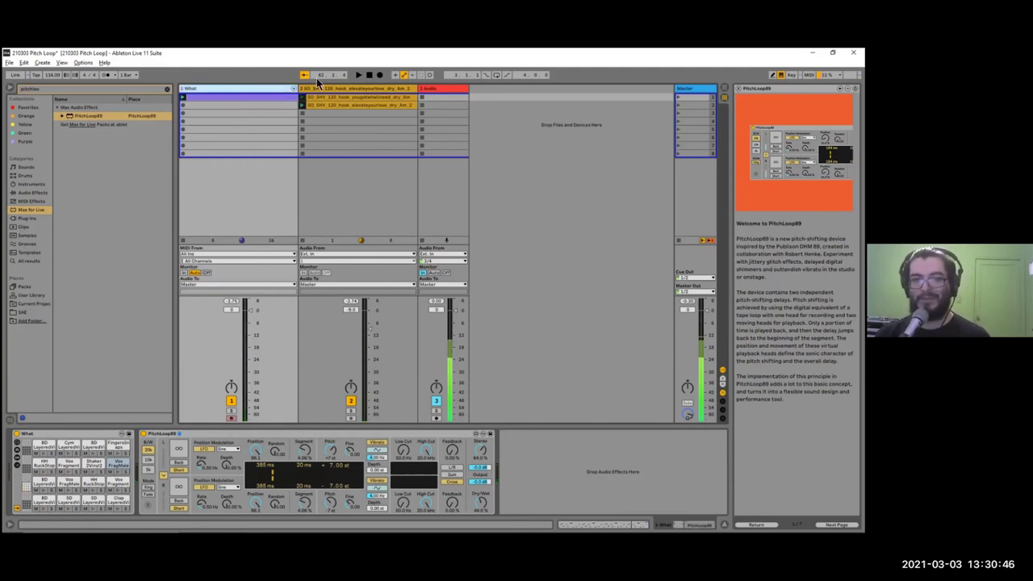
# Lower the vocal track's volume and set the drum track's volume to -6 dB
pyautogui.click(346, 99)
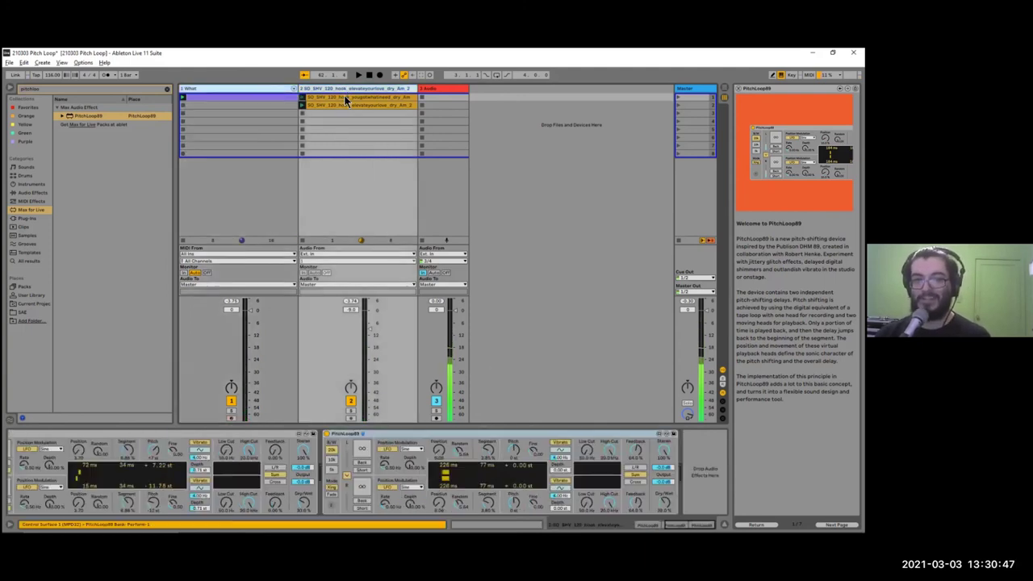
pyautogui.click(233, 312)
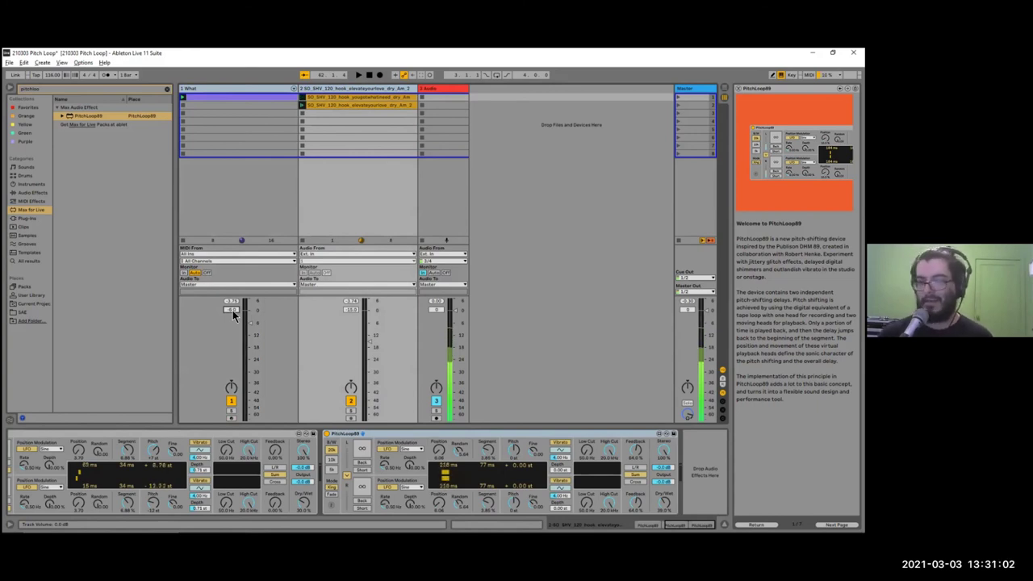
# Search the browser for "pitchl", add a fourth PitchLoop89 to the vocal track, and hide the browser
pyautogui.click(166, 90)
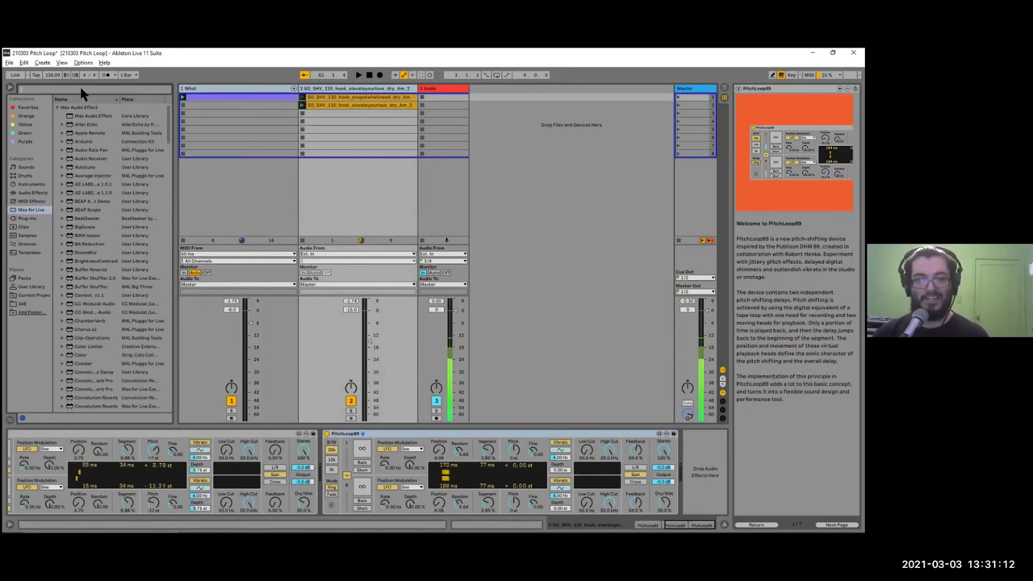
pyautogui.write('pitch')
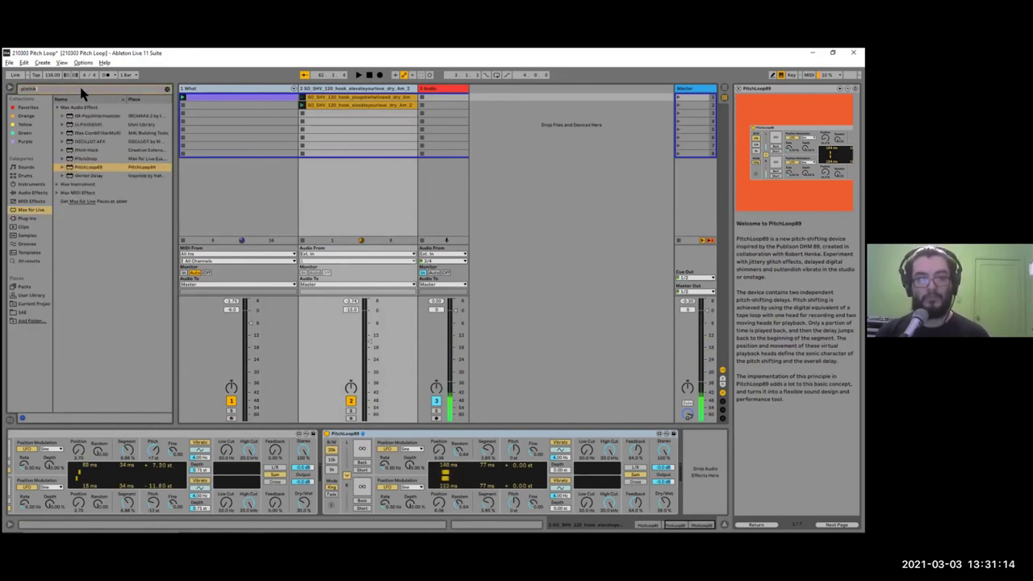
pyautogui.write('l')
pyautogui.press('Down')
pyautogui.press('Down')
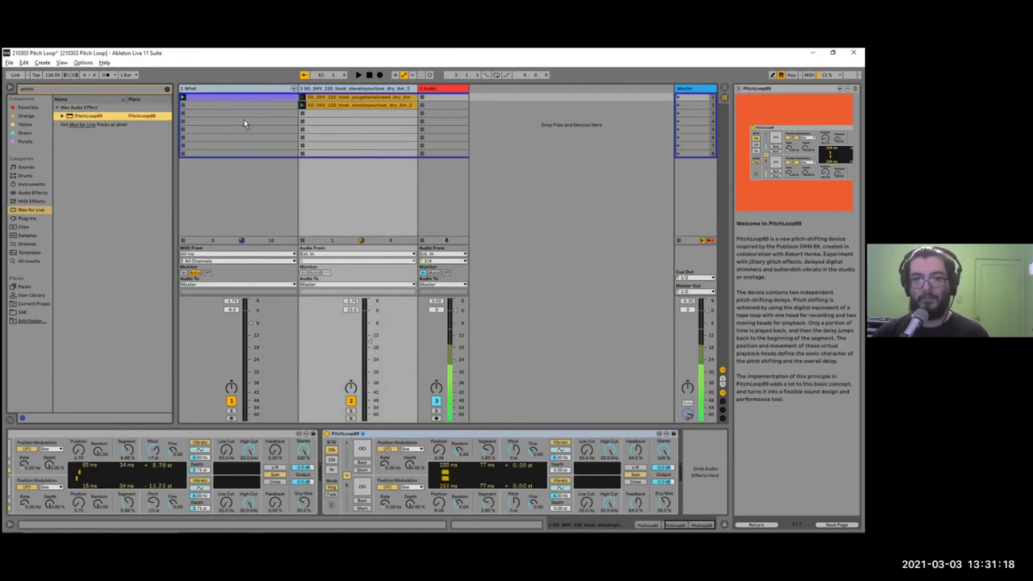
pyautogui.moveTo(244, 119); pyautogui.dragTo(380, 90)
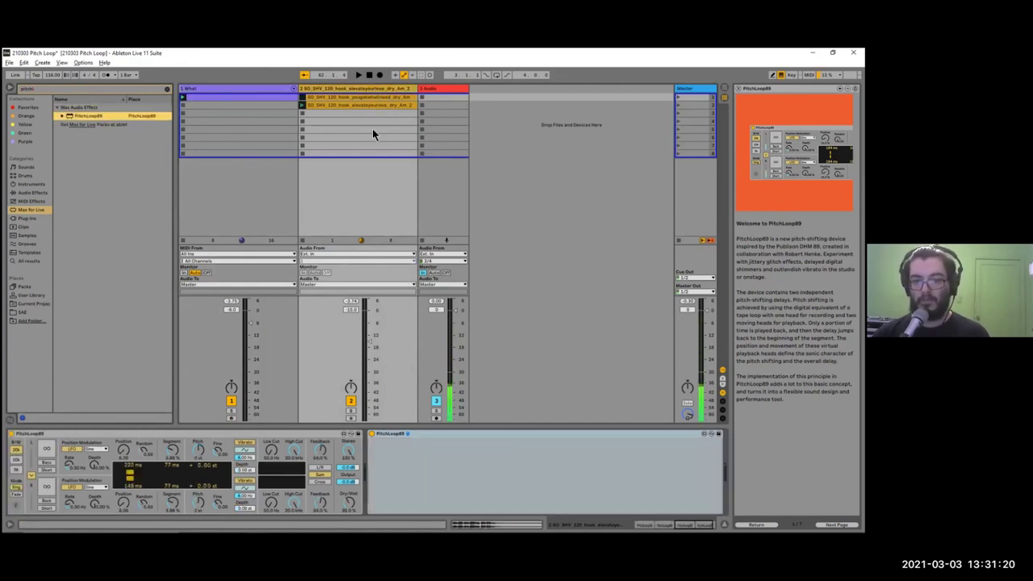
pyautogui.click(11, 88)
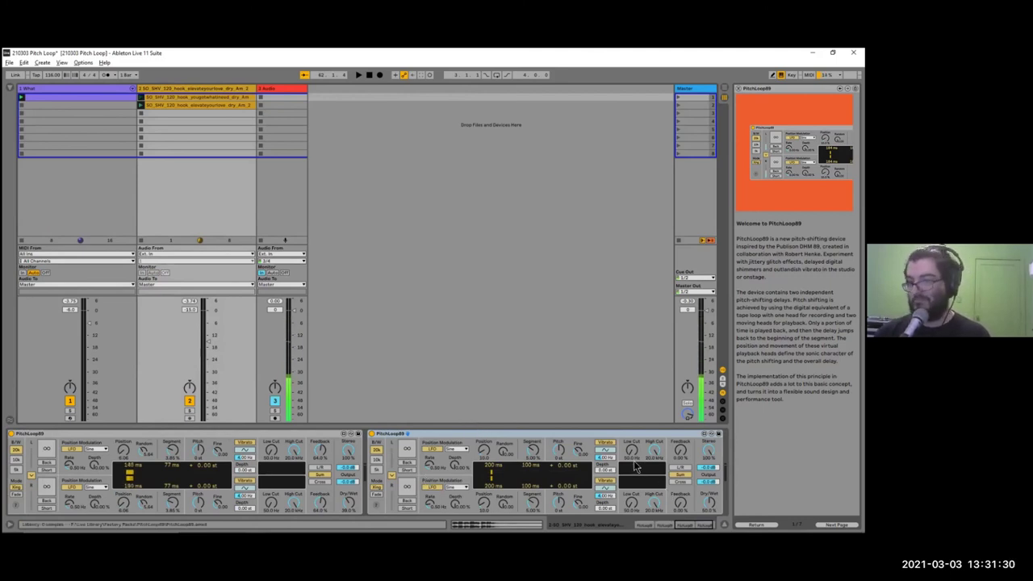
# Start playback, freeze the fourth PitchLoop89's buffer with Segment about 491 ms, and modulate its Position with a Random LFO
pyautogui.press('space')
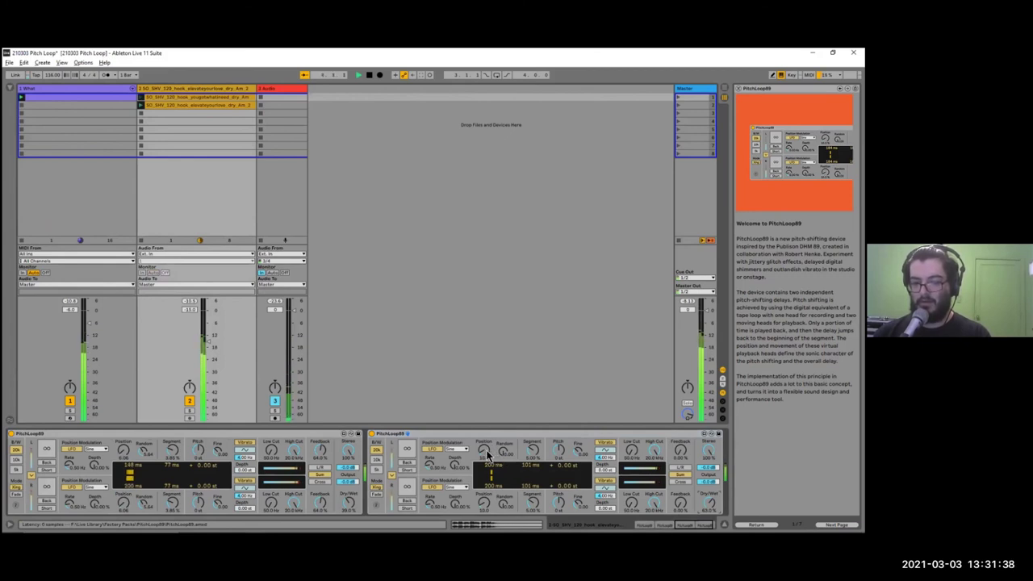
pyautogui.click(406, 450)
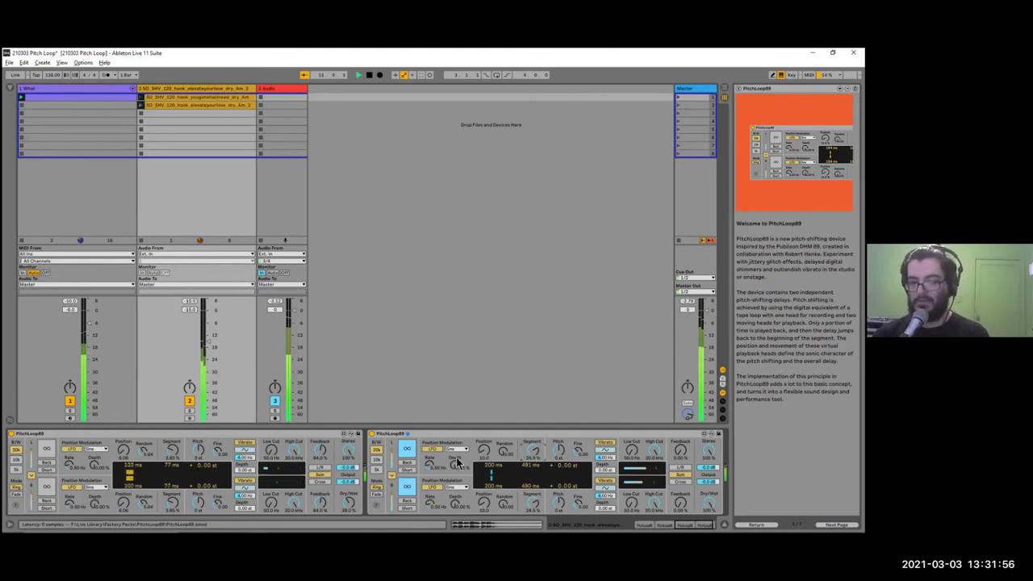
pyautogui.click(457, 450)
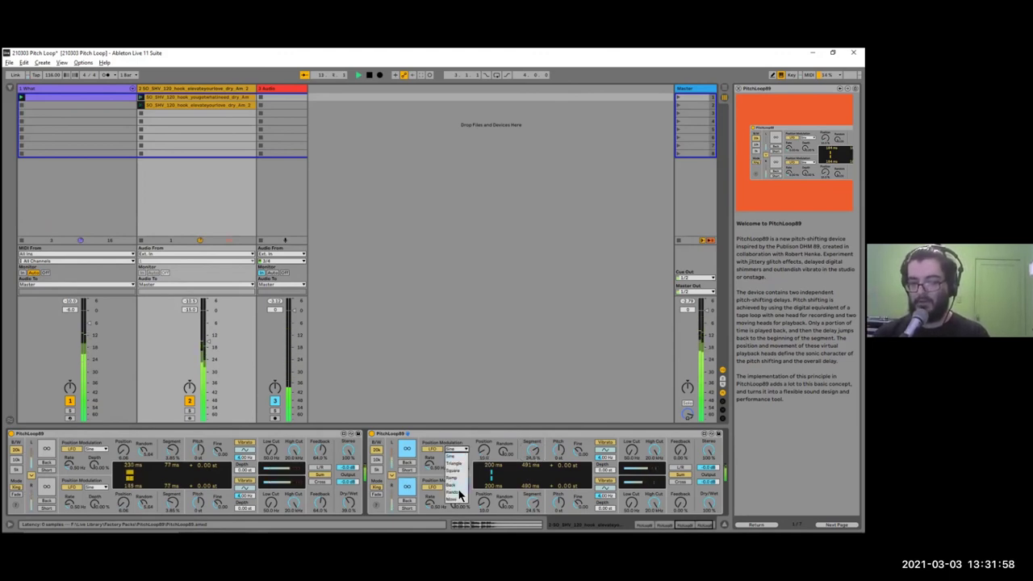
pyautogui.click(459, 494)
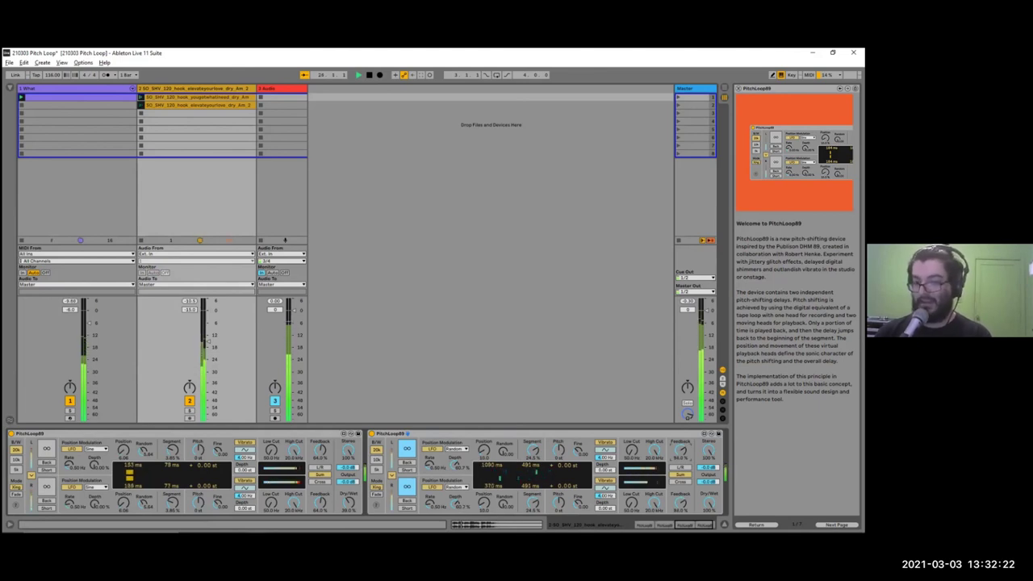
# Release and re-freeze the fourth PitchLoop89 repeatedly, trying Back playback and reaching Segment about 221 ms and Pitch +7 st
pyautogui.click(407, 451)
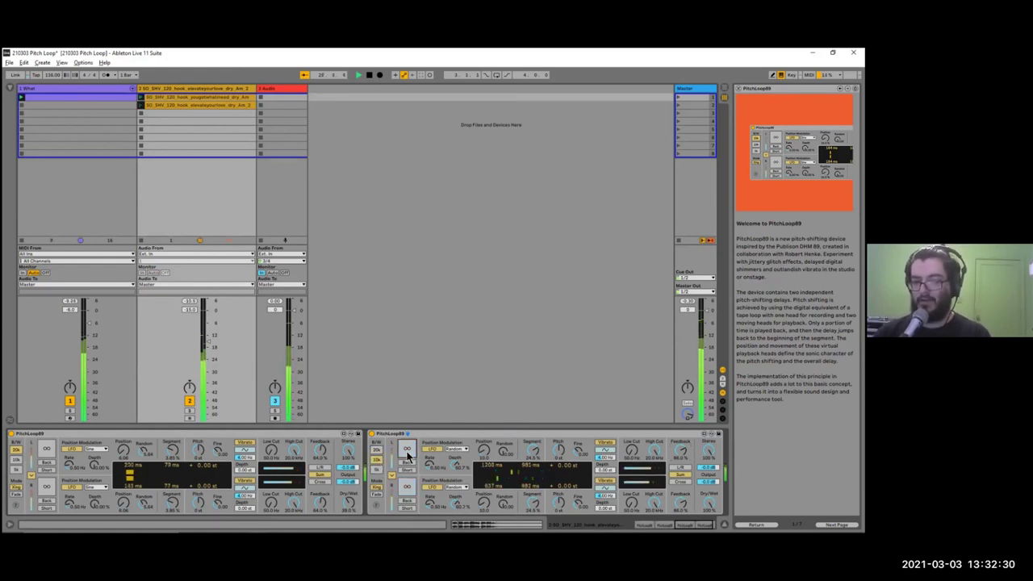
pyautogui.click(408, 452)
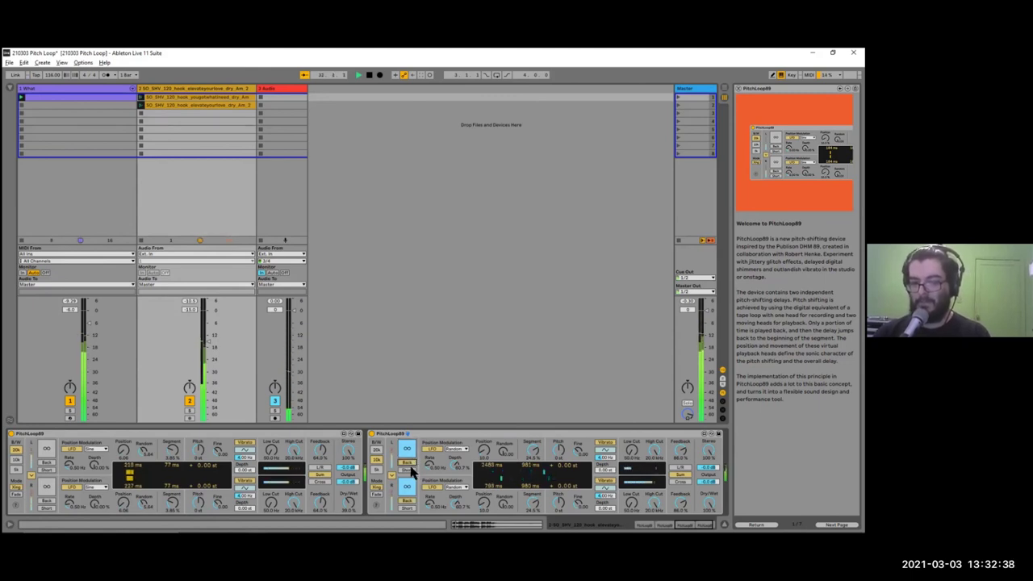
pyautogui.click(409, 453)
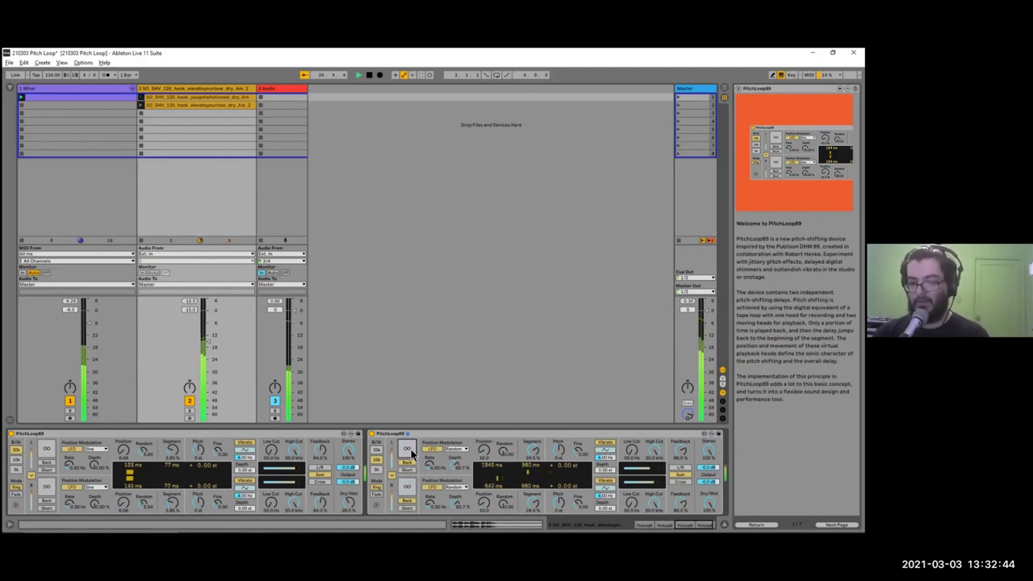
pyautogui.click(410, 452)
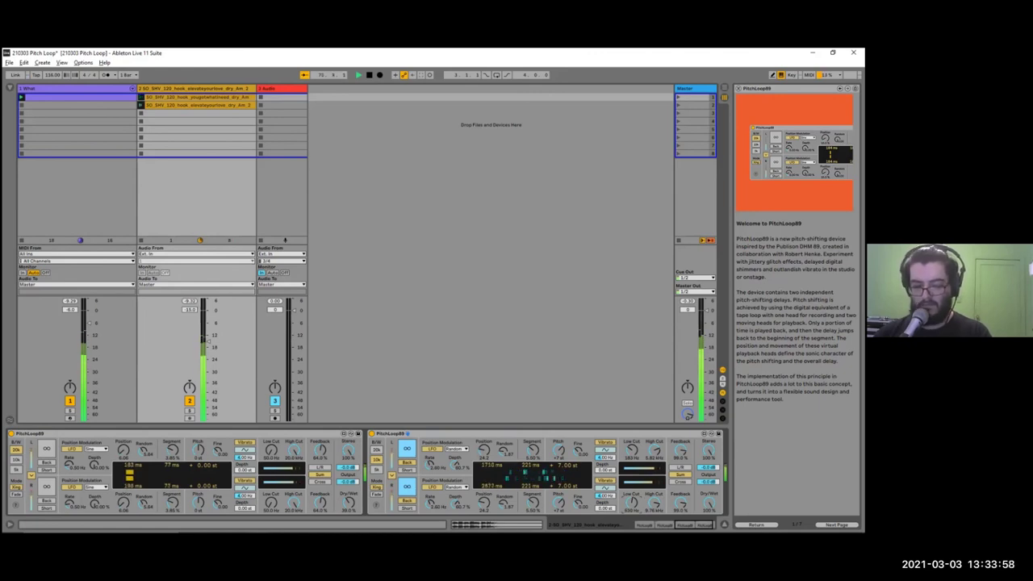
# Mute the drum track and set the fourth PitchLoop89 to Segment about 774 ms, Pitch -17 st, unfrozen, with a lower High Cut
pyautogui.click(71, 401)
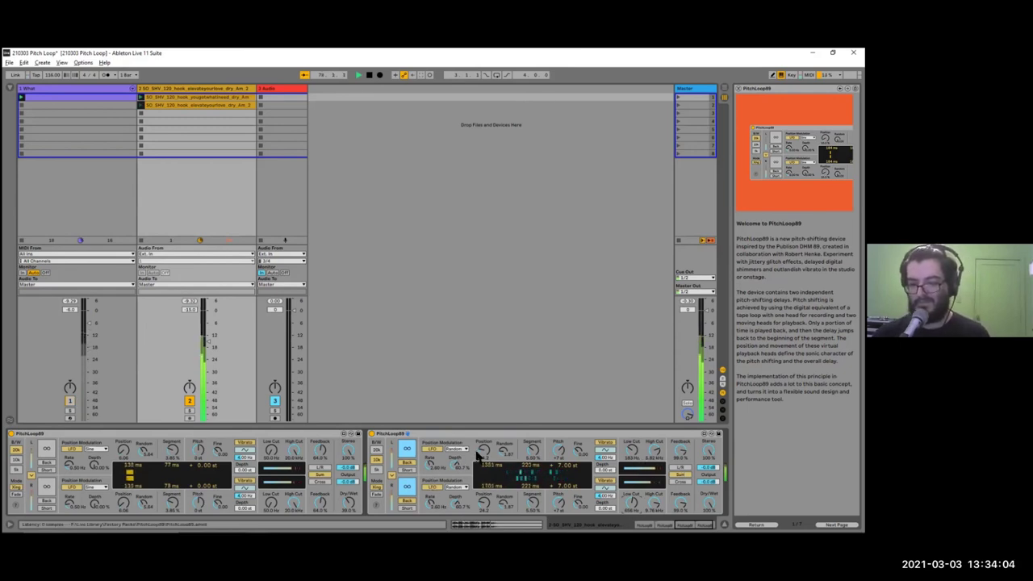
pyautogui.moveTo(533, 452); pyautogui.dragTo(558, 458)
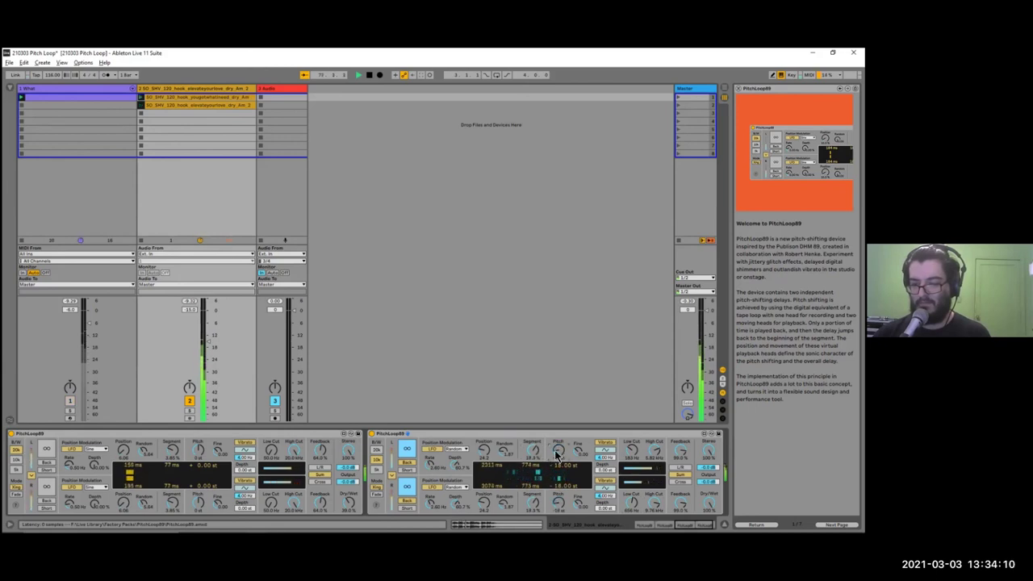
pyautogui.click(407, 449)
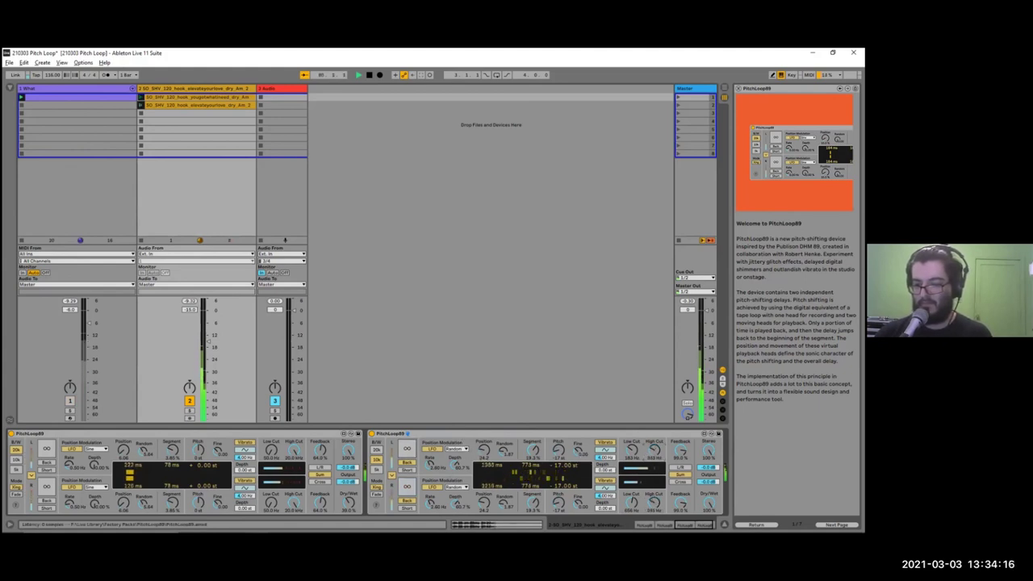
pyautogui.moveTo(654, 451); pyautogui.dragTo(653, 462)
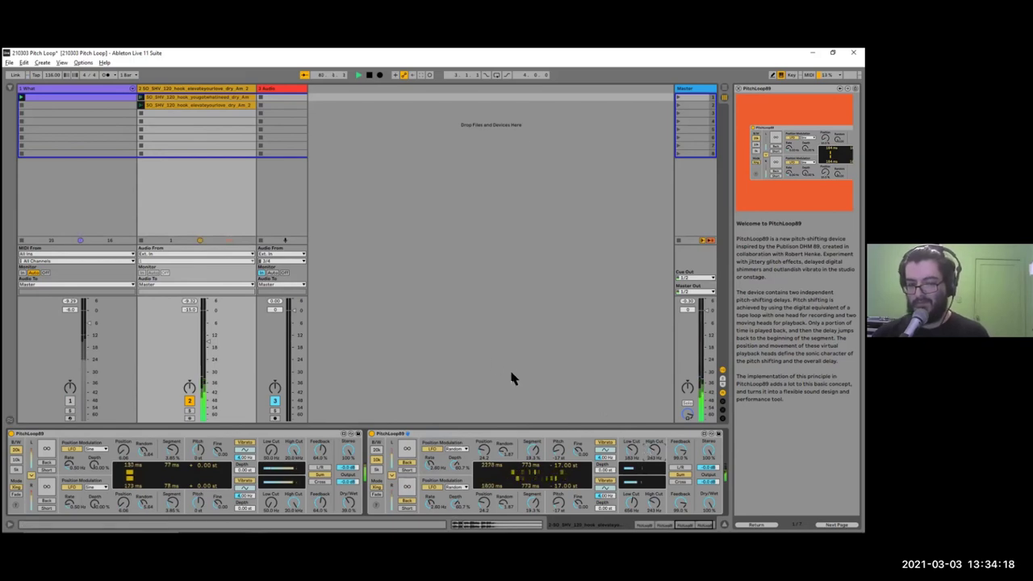